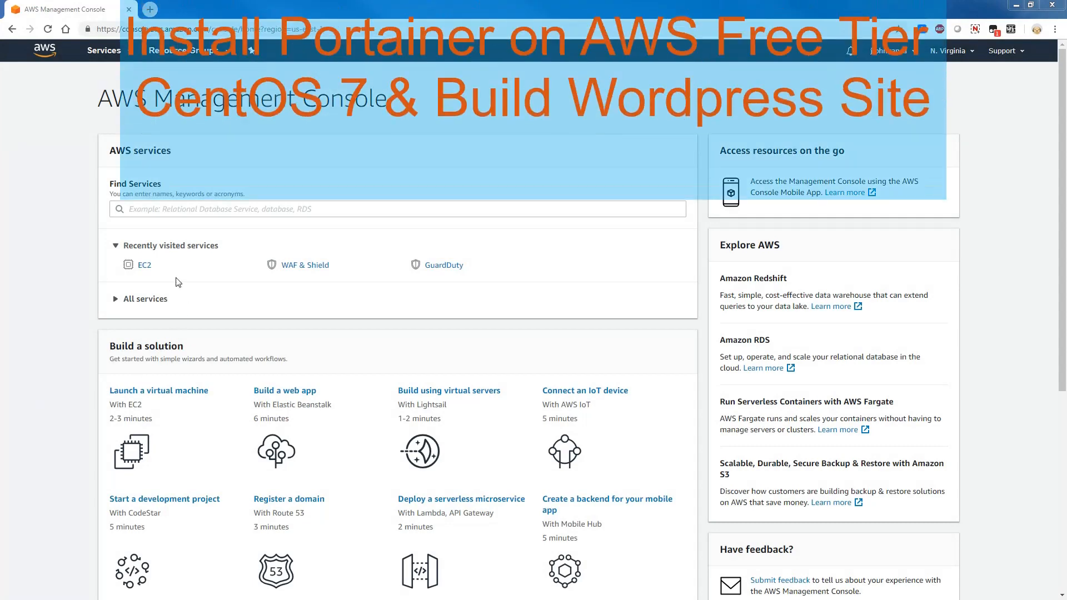
- Start launching an EC2 instance from the AWS Marketplace image "CentOS 7 (x86_64) - with Updates HVM"
left_click(146, 267)
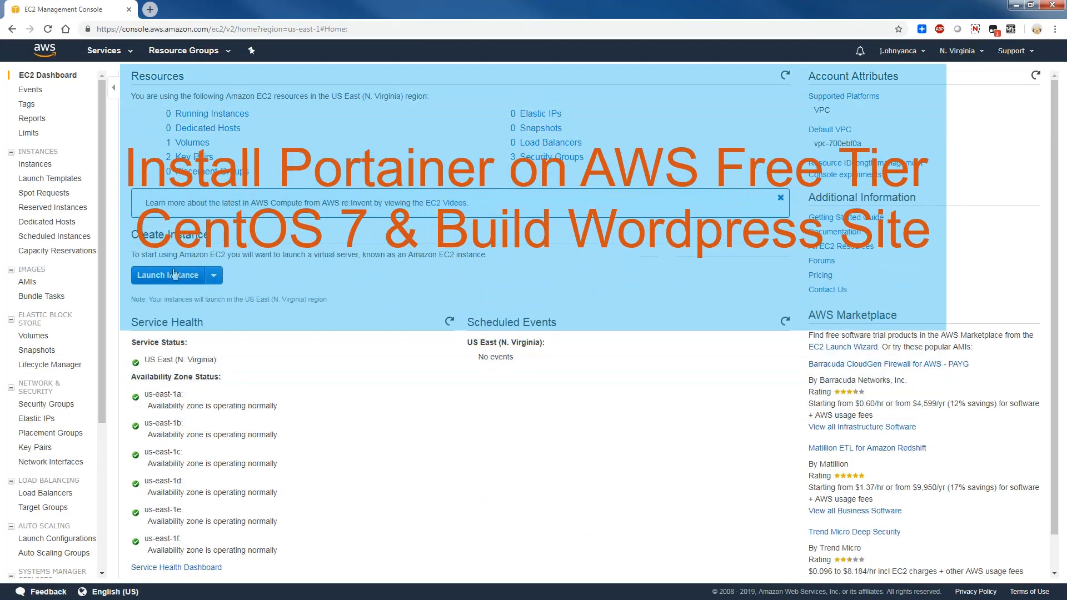
left_click(176, 275)
left_click(72, 216)
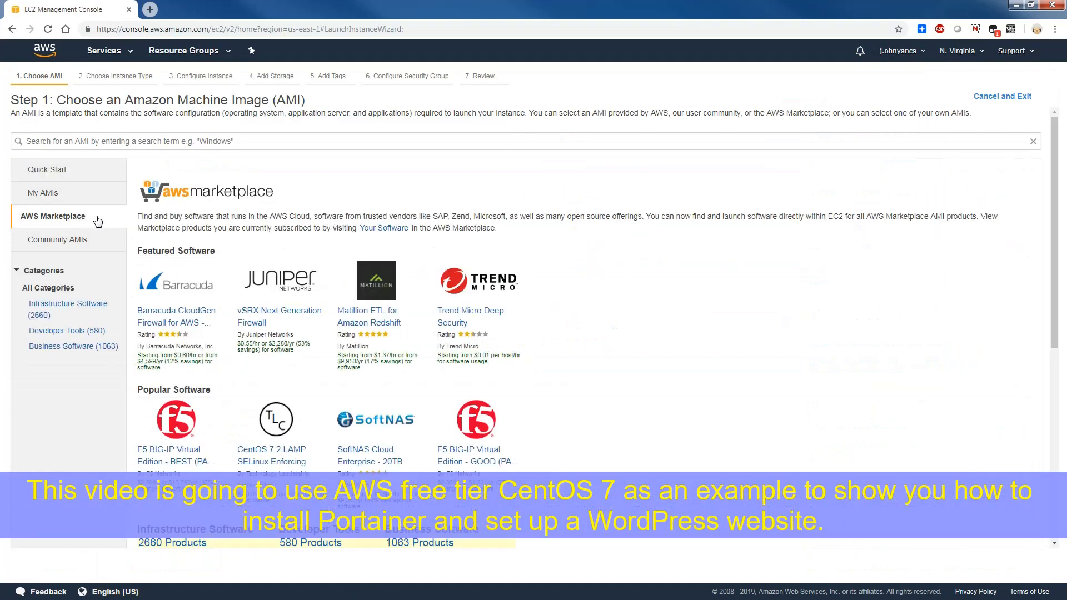
left_click(180, 139)
type("centos")
key("Return")
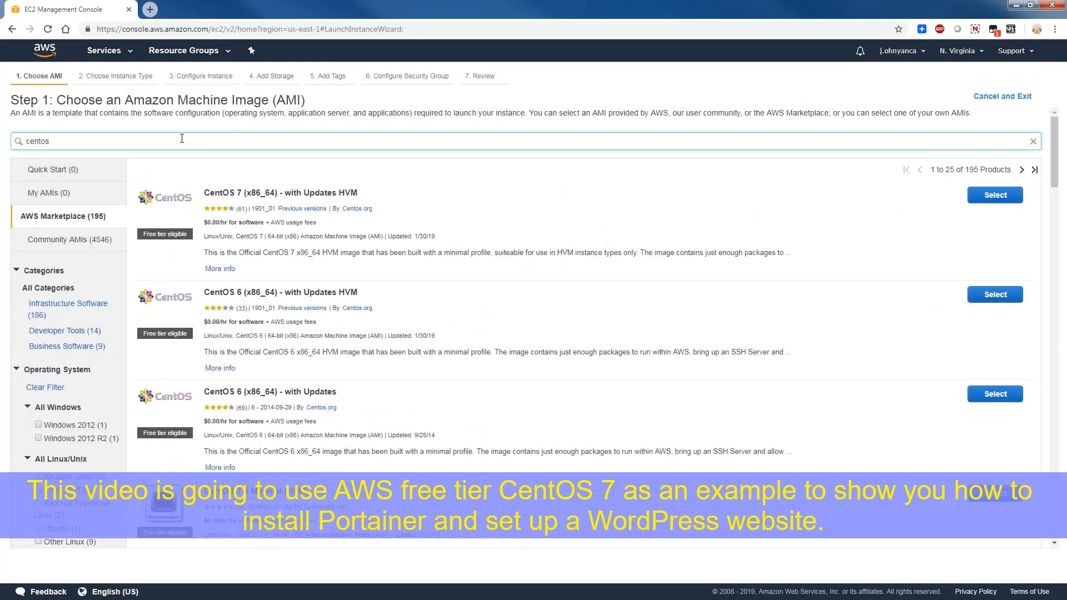
left_click(997, 197)
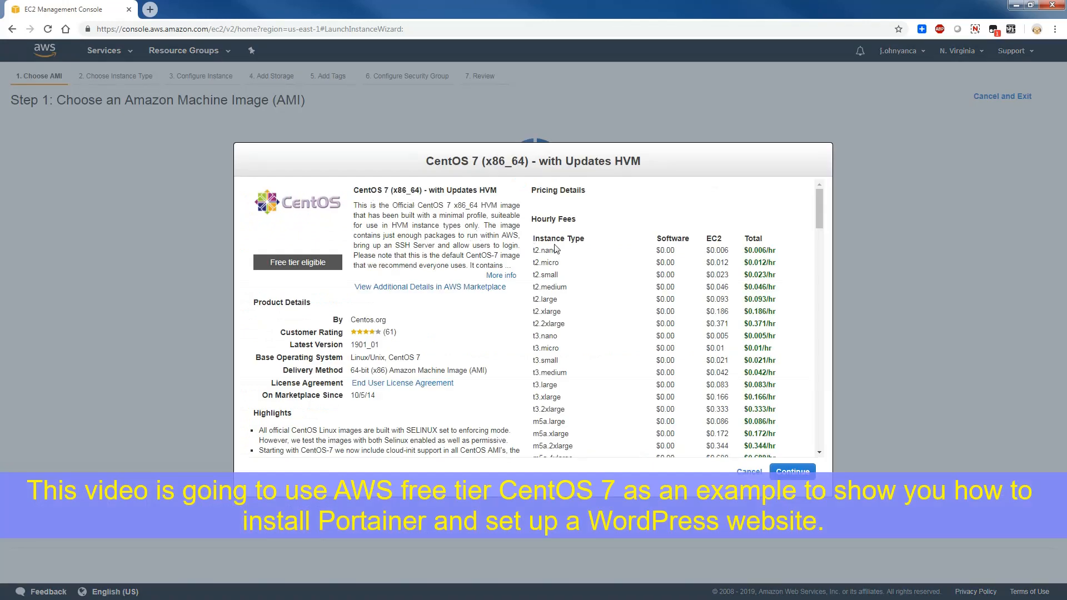
left_click(792, 471)
- Keep the free-tier t2.micro type and default instance details, and set the root volume size to 29 GiB
mouse_move(224, 270)
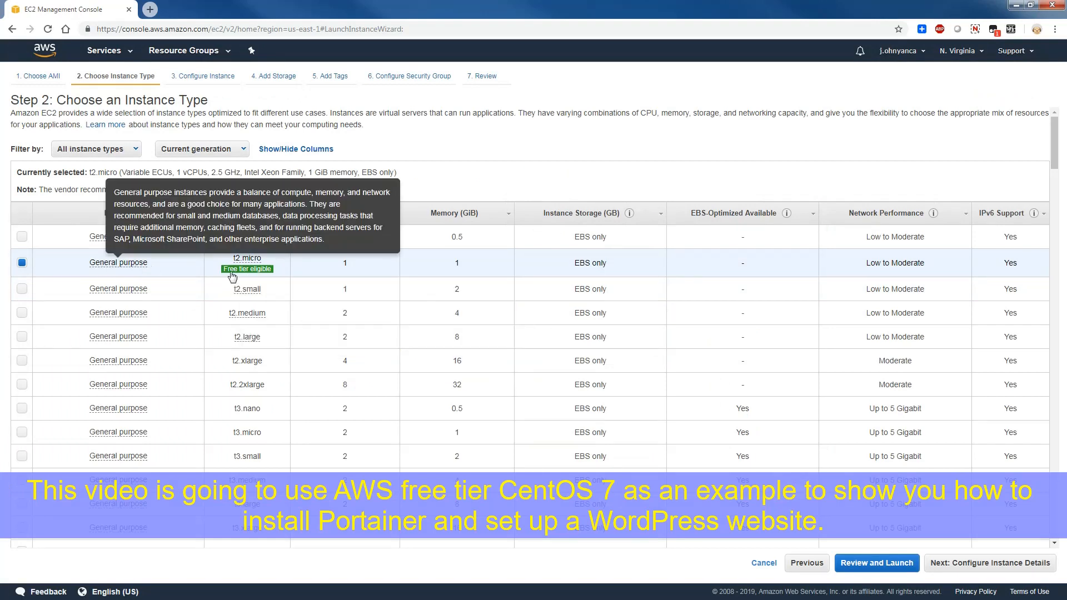
left_click(965, 563)
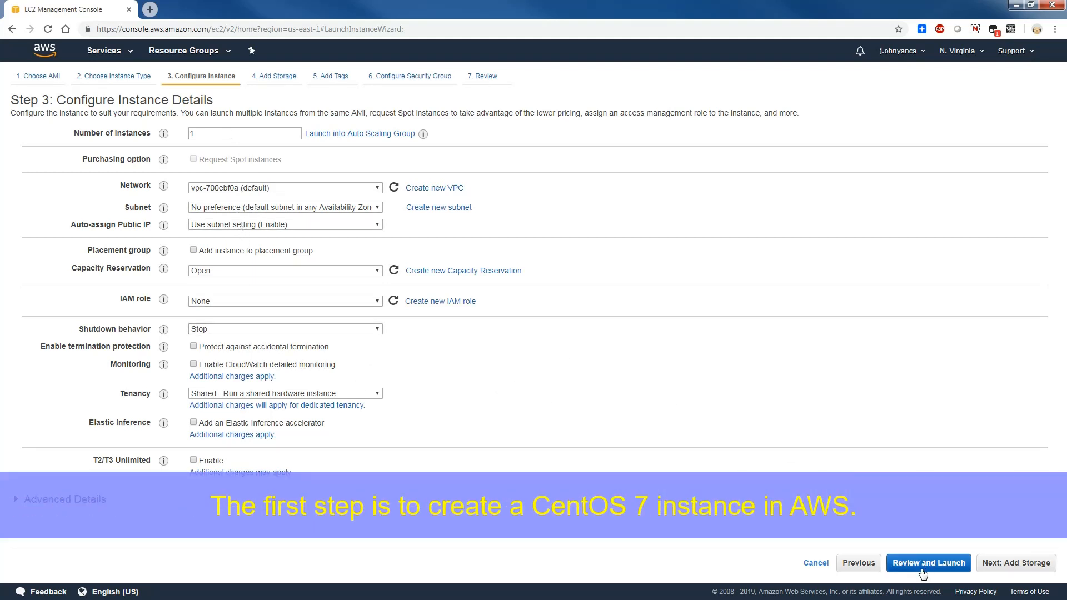
left_click(1015, 563)
double_click(298, 197)
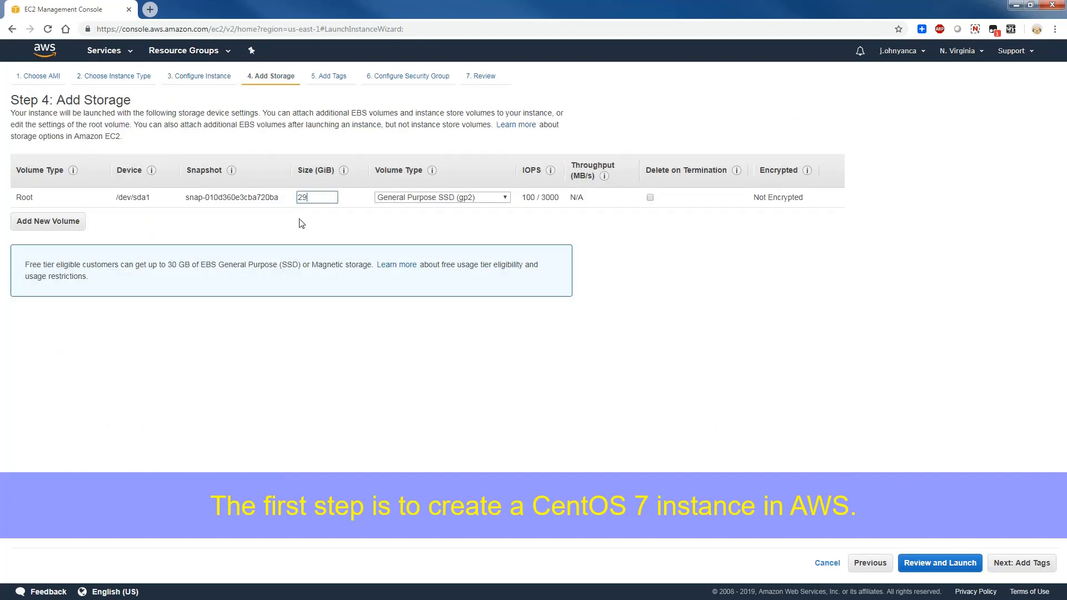
left_click(1004, 568)
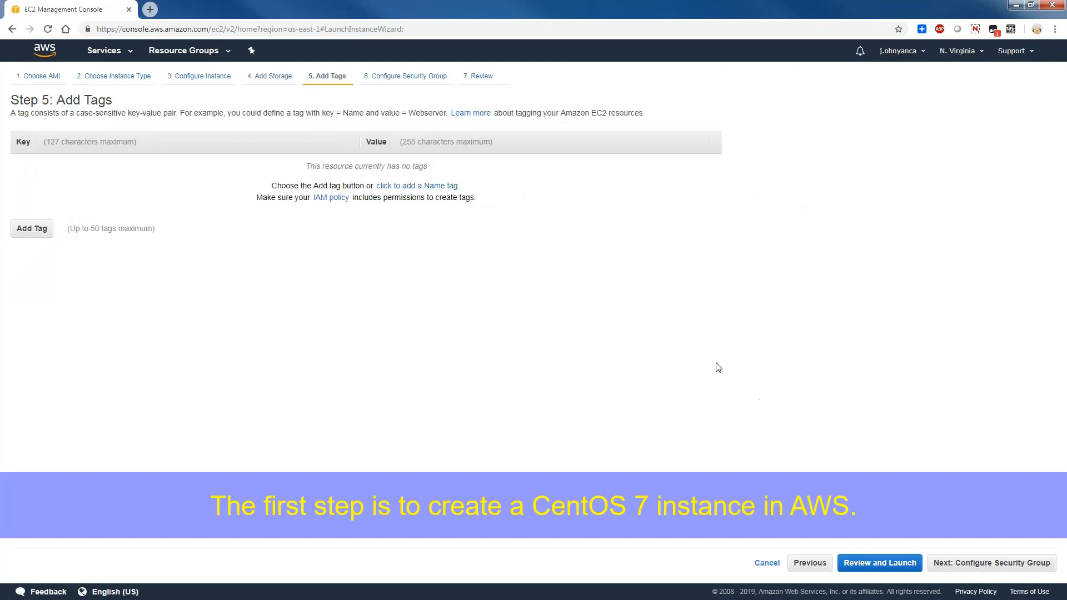
- Skip tagging and add a custom TCP rule to the new security group for port 9000 with source 0.0.0.0/0
left_click(951, 567)
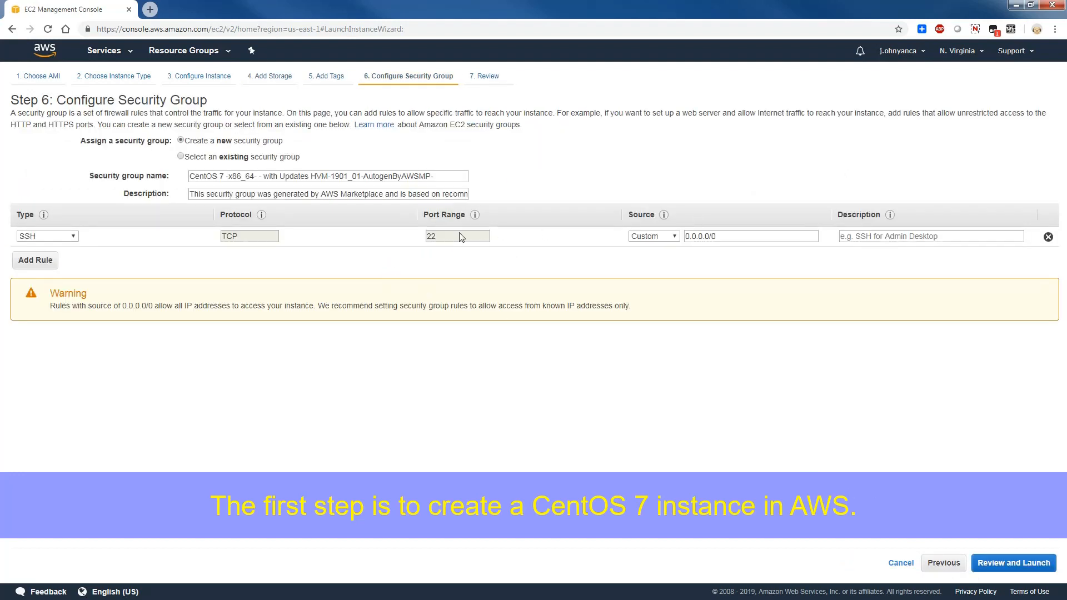
left_click(39, 261)
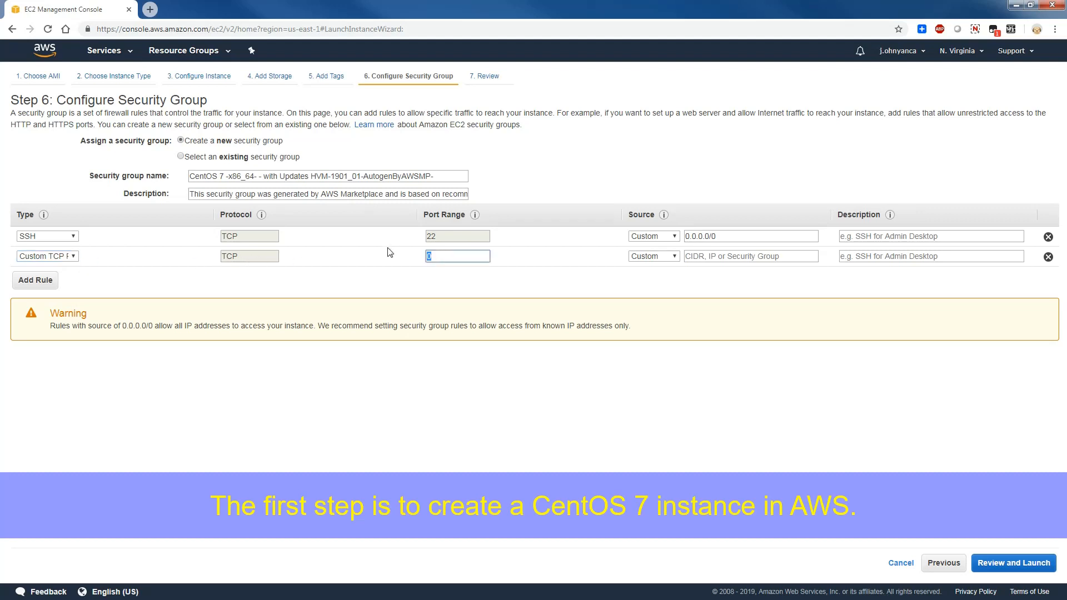
type("9000")
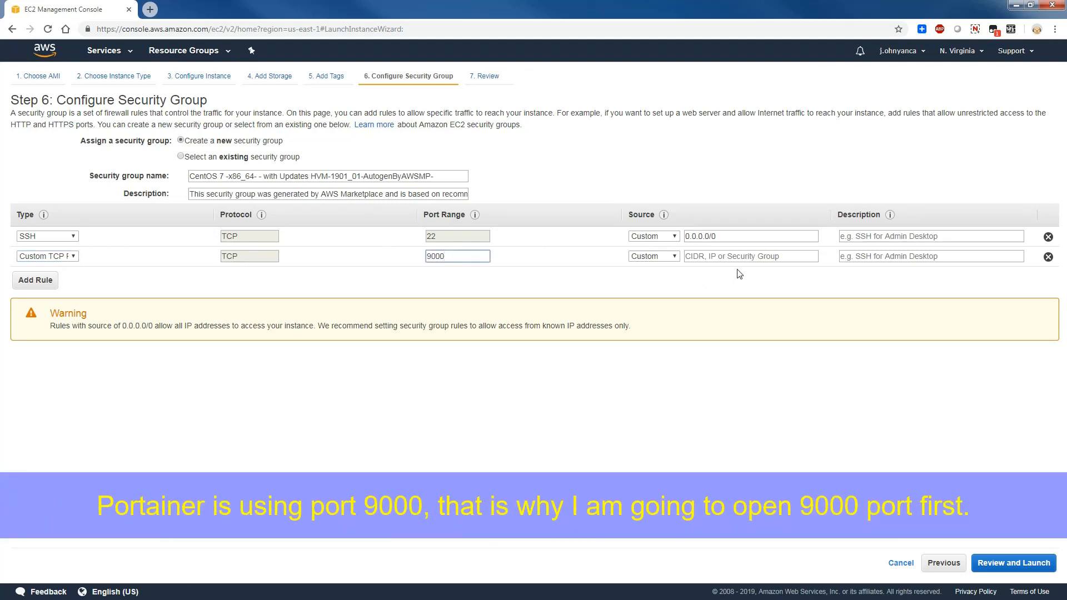
left_click_drag(746, 238, 623, 237)
key("ctrl+c")
left_click(731, 289)
left_click(723, 256)
key("ctrl+v")
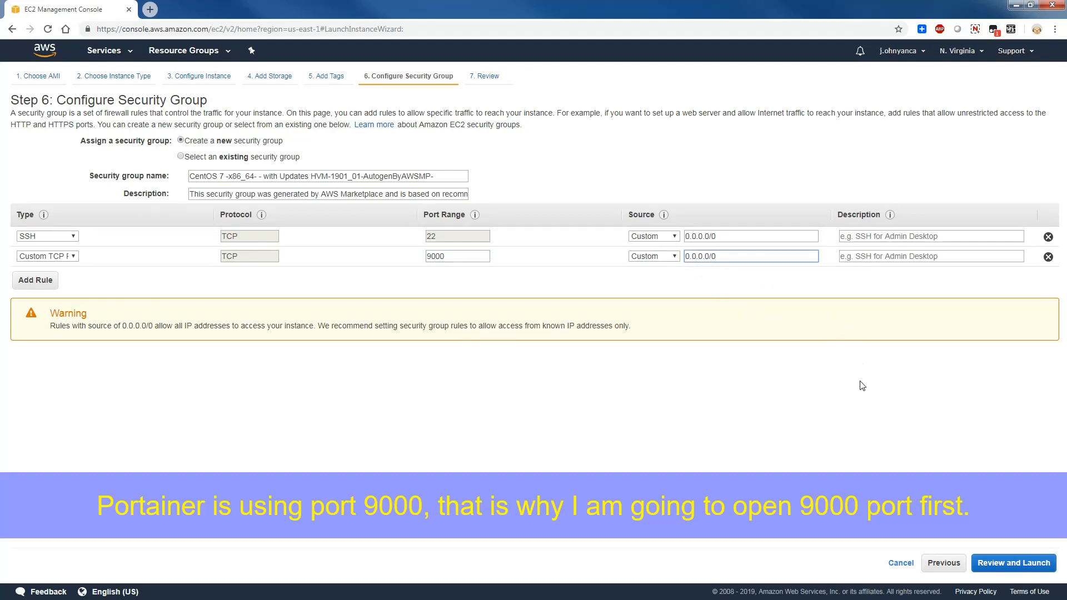
- Review the configuration and launch the instance with a new, downloaded key pair named aws-centos7
left_click(1005, 564)
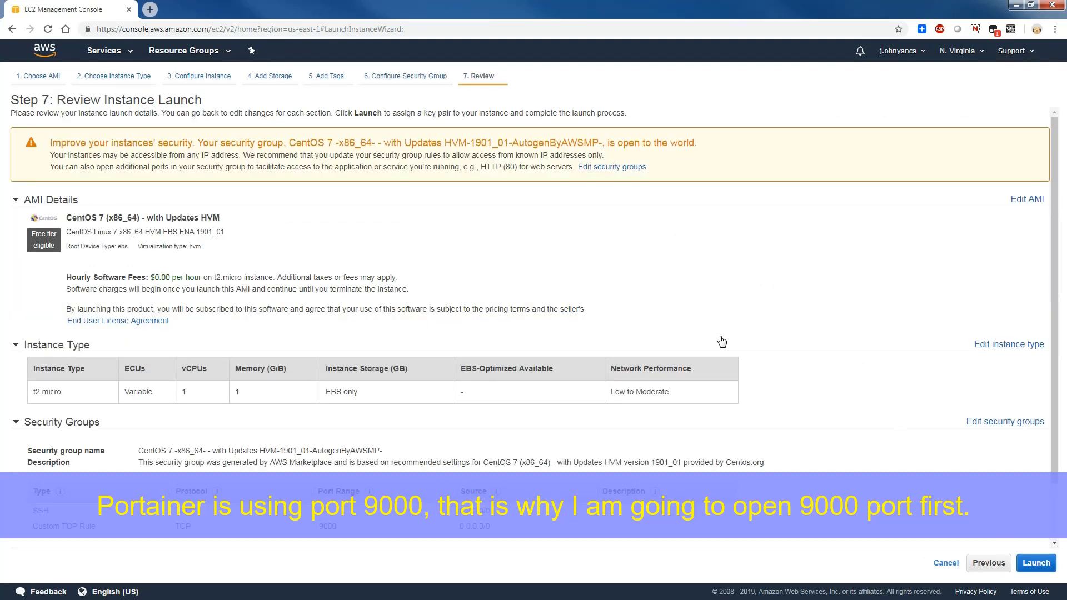
scroll(305, 242, "down", 3)
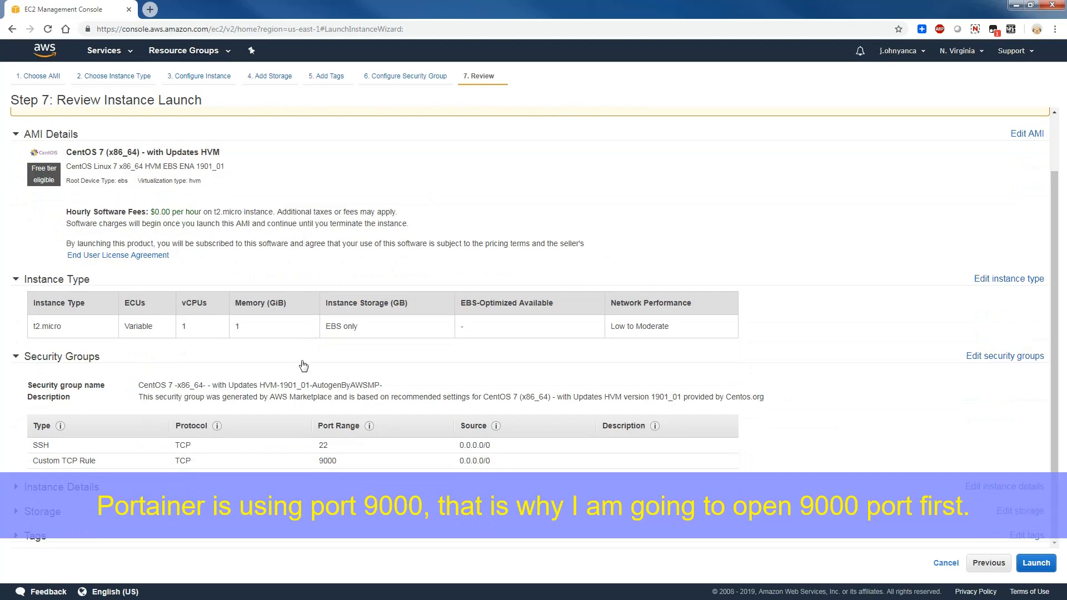
left_click(1036, 563)
left_click(478, 334)
left_click(487, 355)
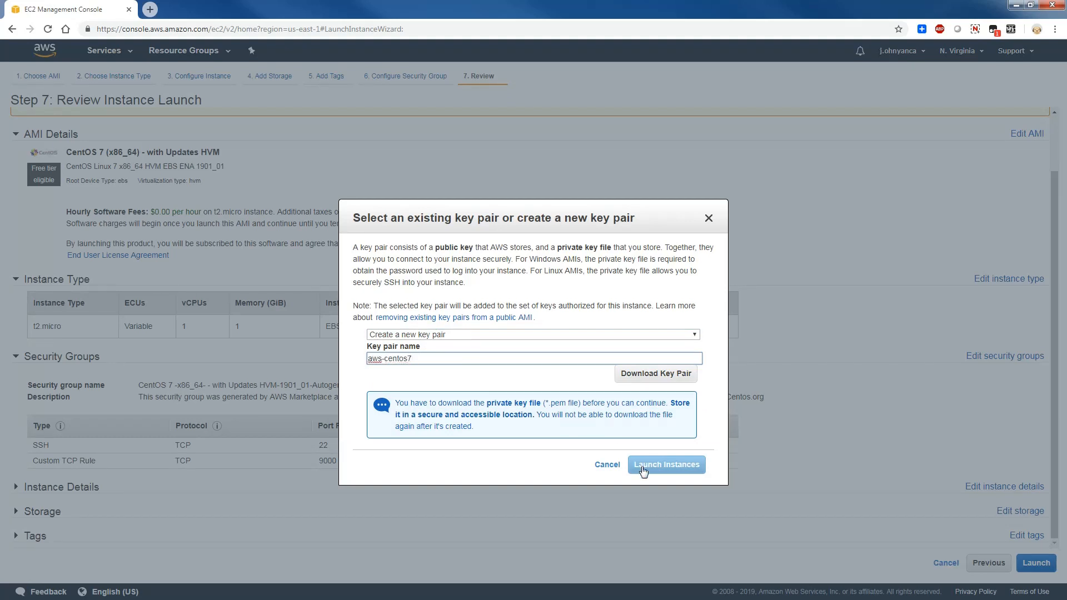
left_click(656, 375)
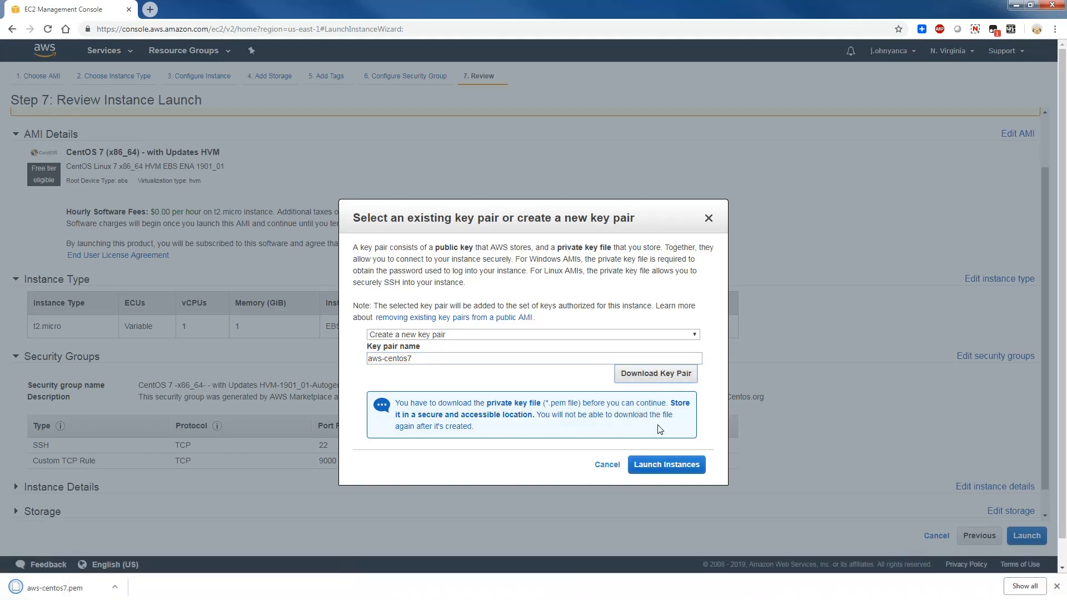
left_click(666, 465)
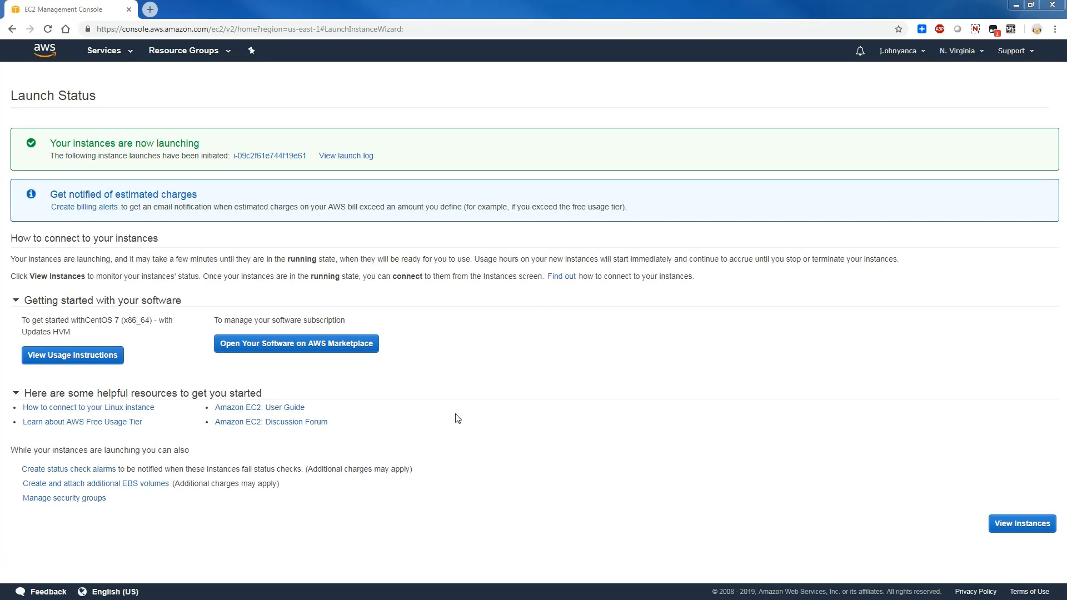
- View the EC2 instances and name the newly launched one Centos7
left_click(1023, 524)
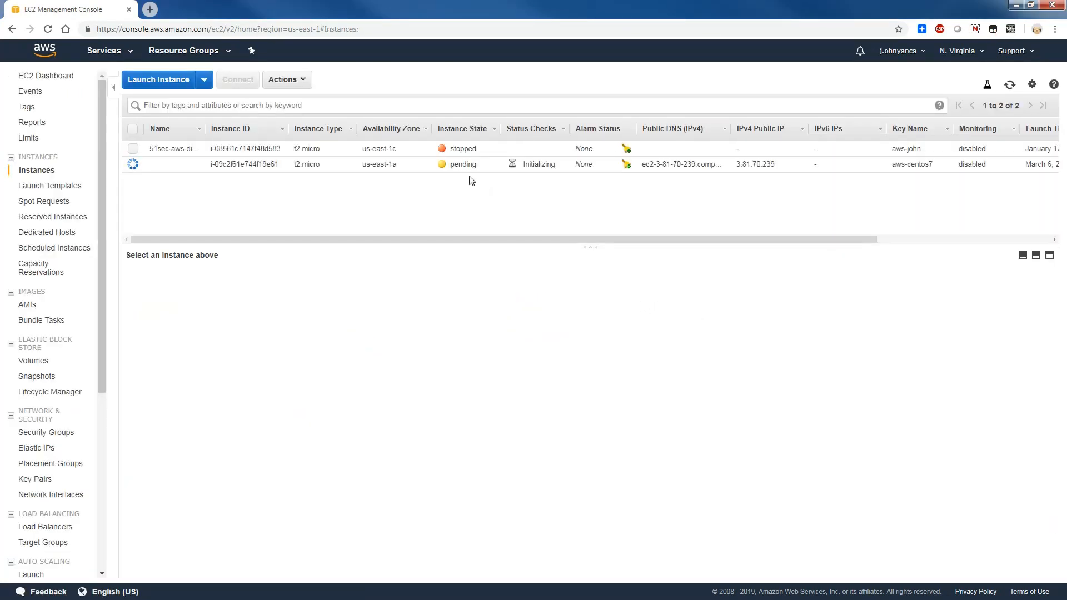
left_click(194, 164)
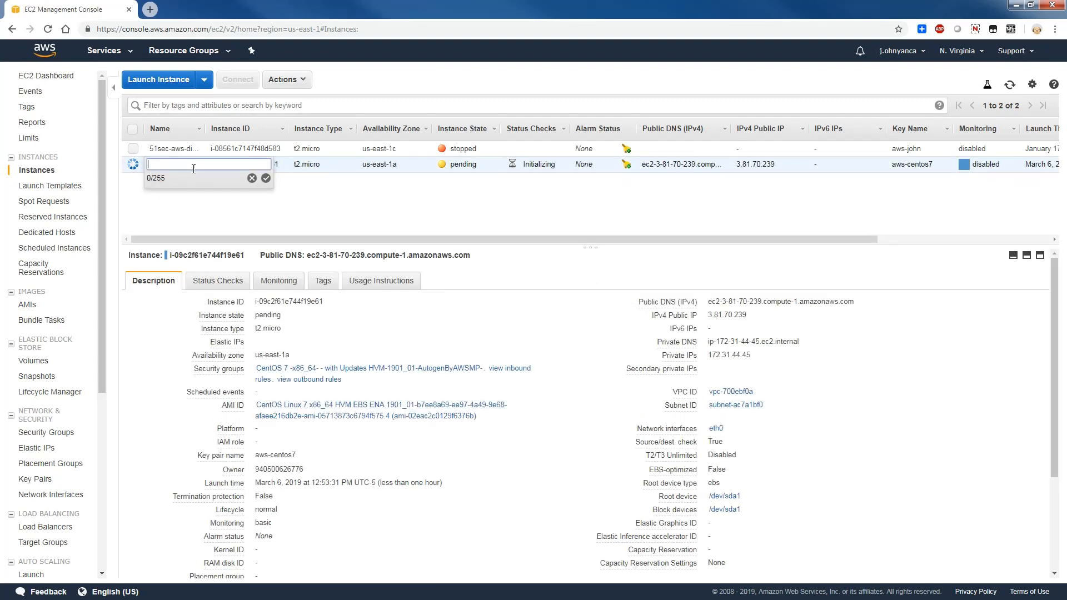
type("Centos7")
key("Return")
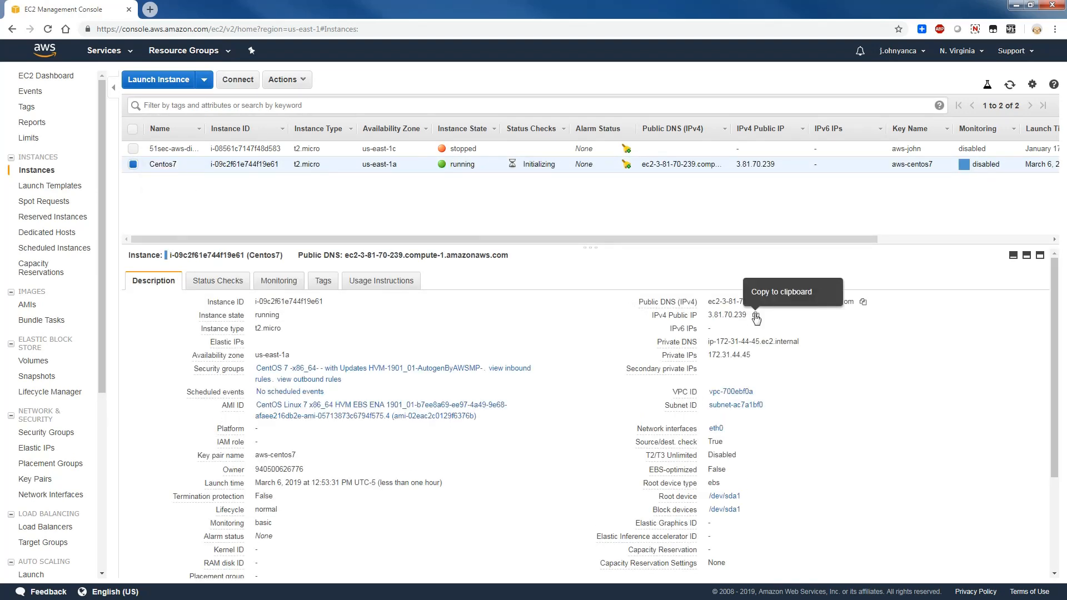
- Copy the Centos7 instance's IPv4 public IP address
left_click(756, 315)
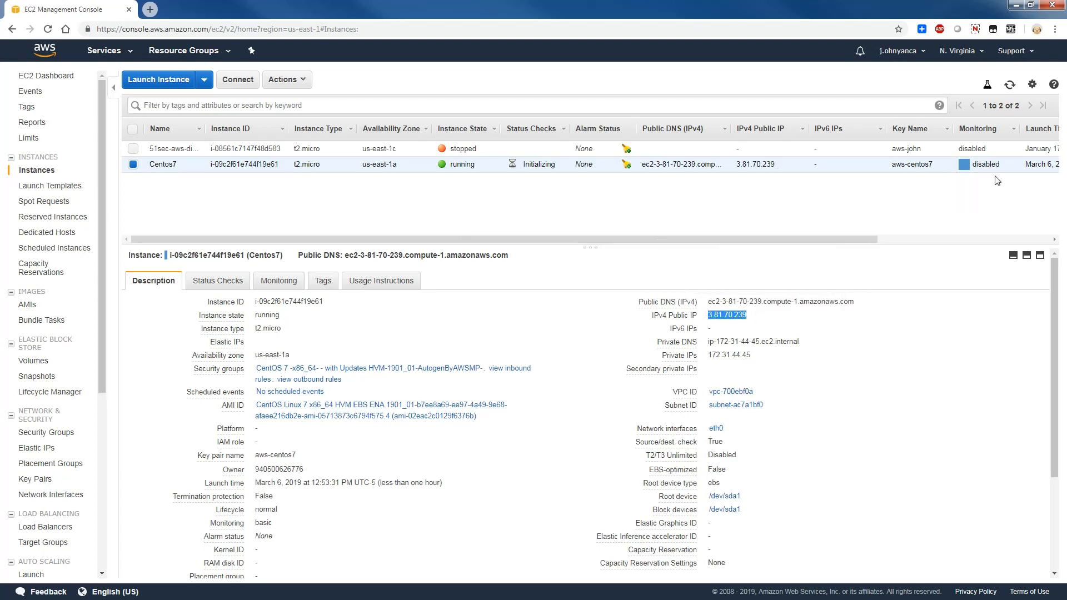
left_click(963, 237)
left_click_drag(962, 237, 578, 243)
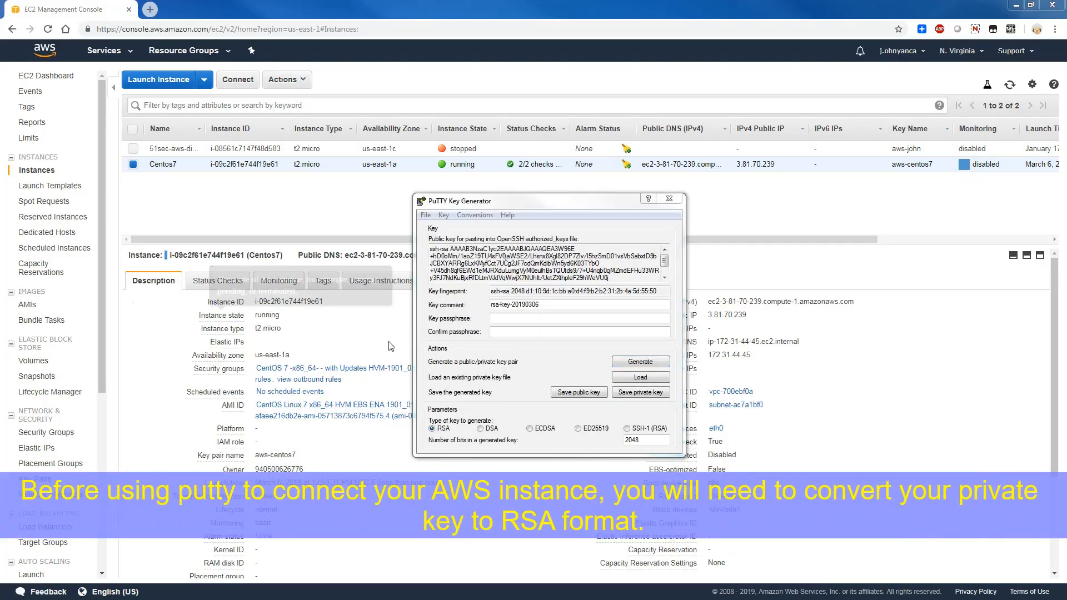
- In PuTTY Key Generator, load the private key file aws-centos7.pem from the Downloads folder
left_click(643, 377)
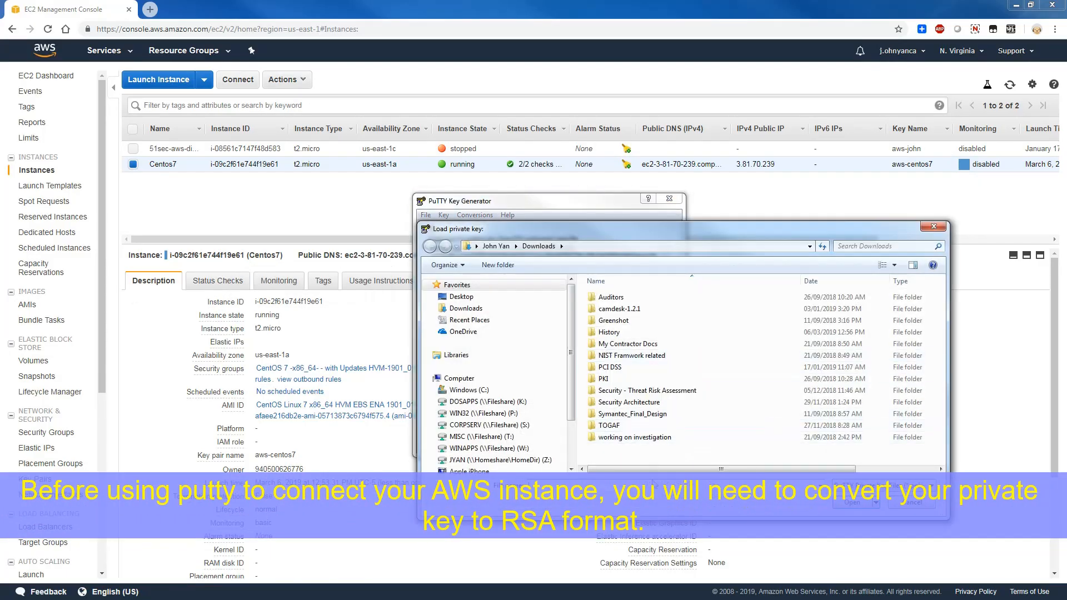
double_click(624, 449)
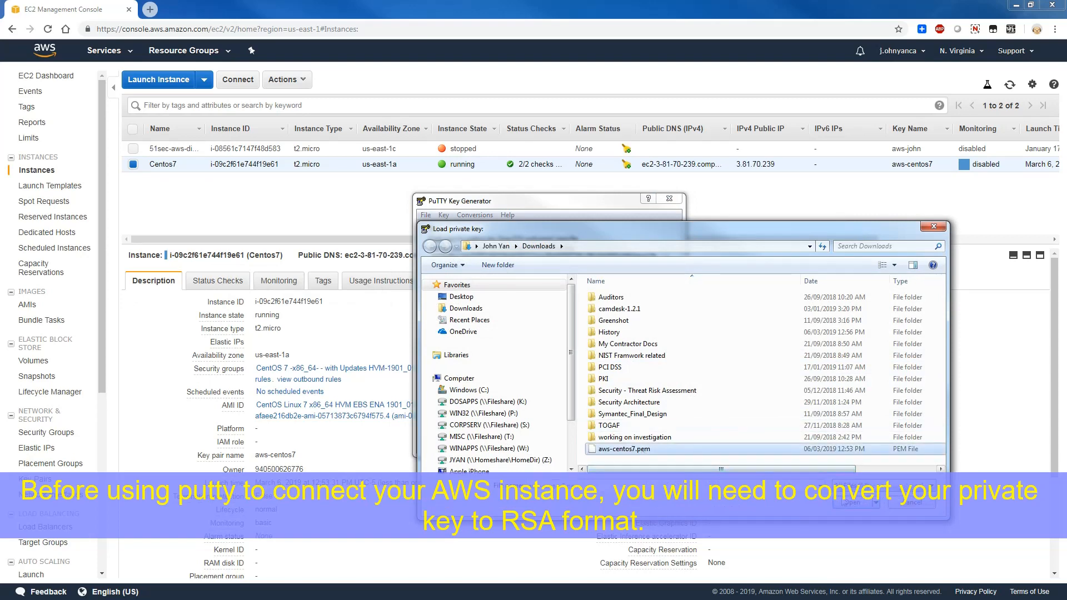
left_click(605, 362)
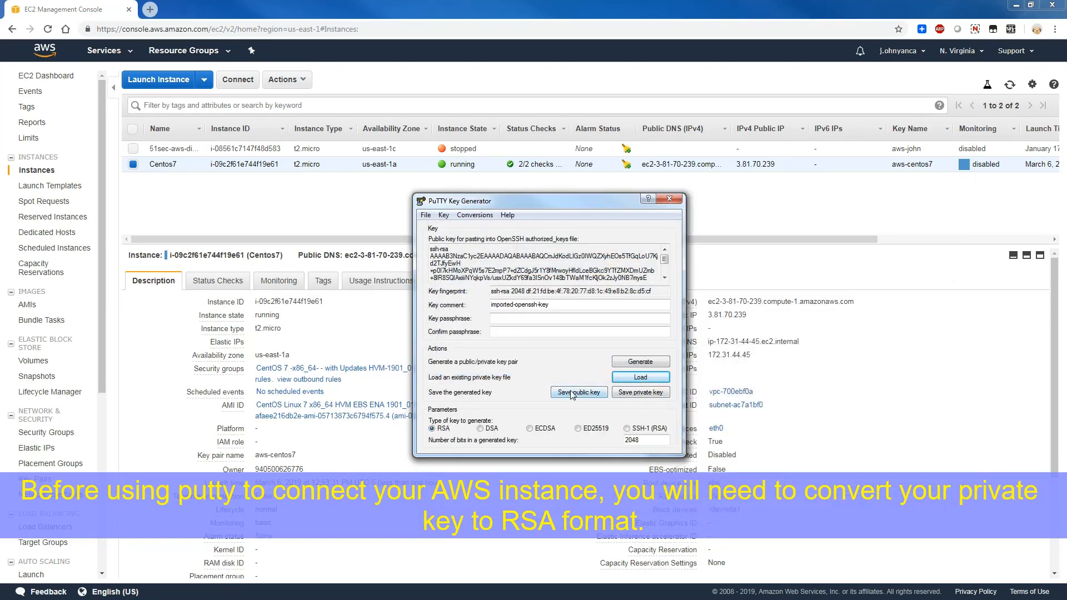
- Save the converted private key without a passphrase in Downloads as aws-centos-private
left_click(638, 393)
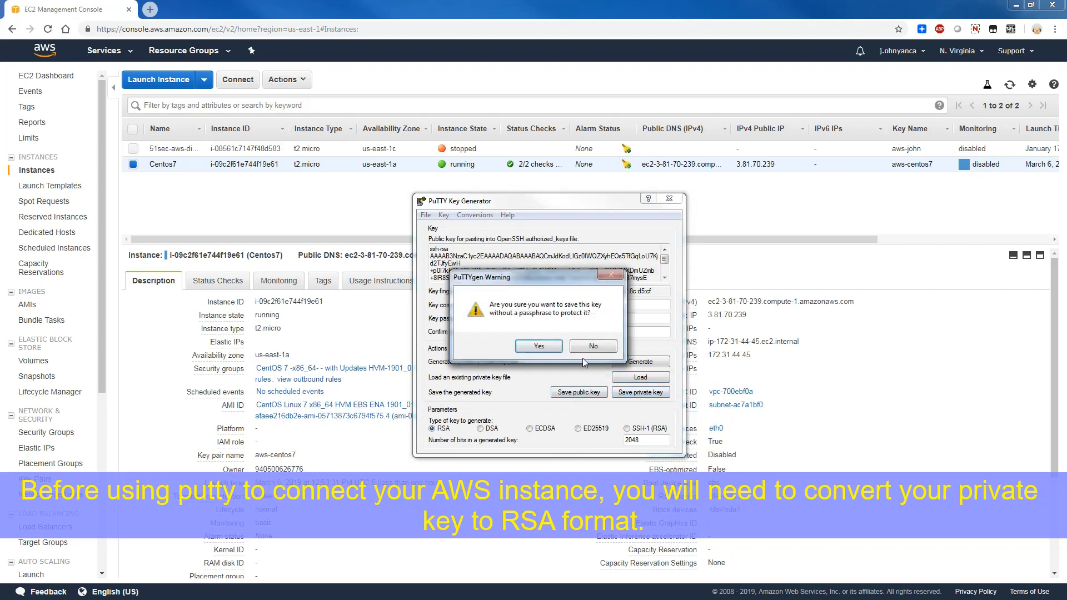
left_click(550, 347)
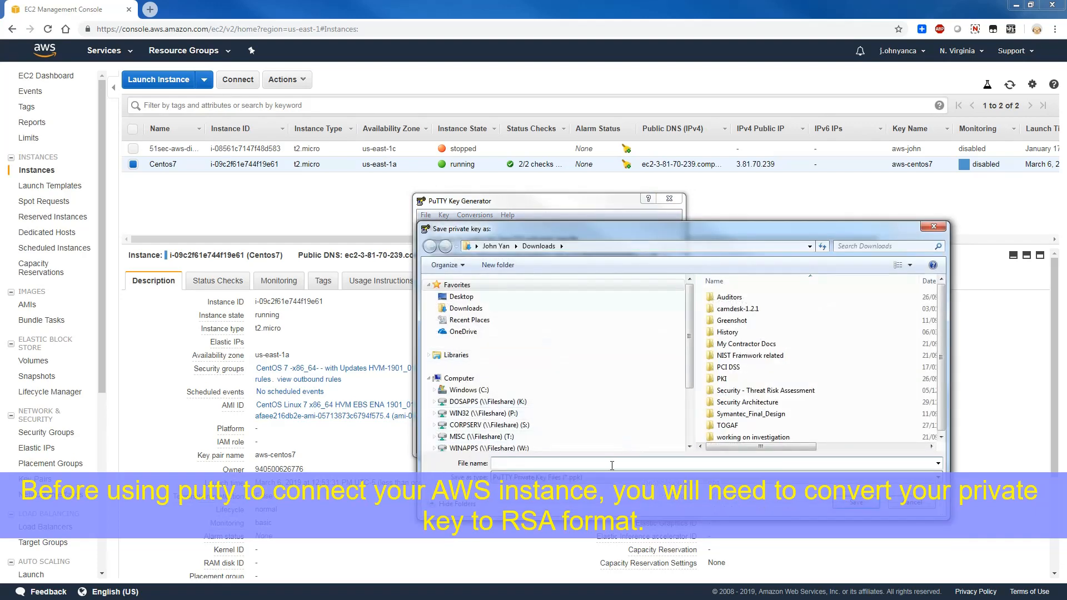
type("aws-centos-privatekey")
key("Return")
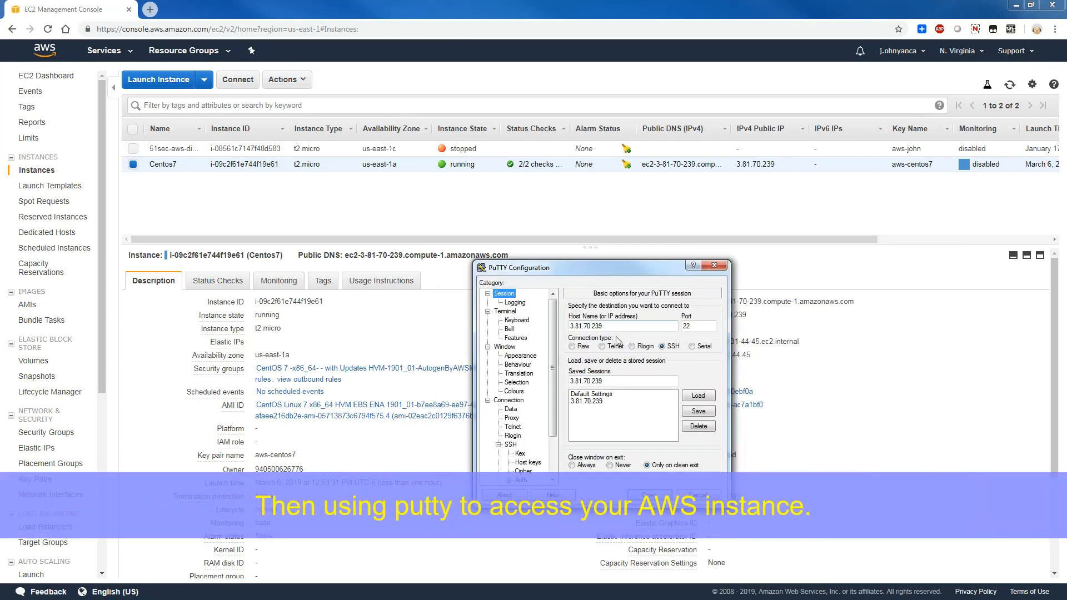
- In PuTTY Configuration, set the aws-centos-private key from Downloads as the private key file for SSH authentication
left_click_drag(618, 381, 529, 380)
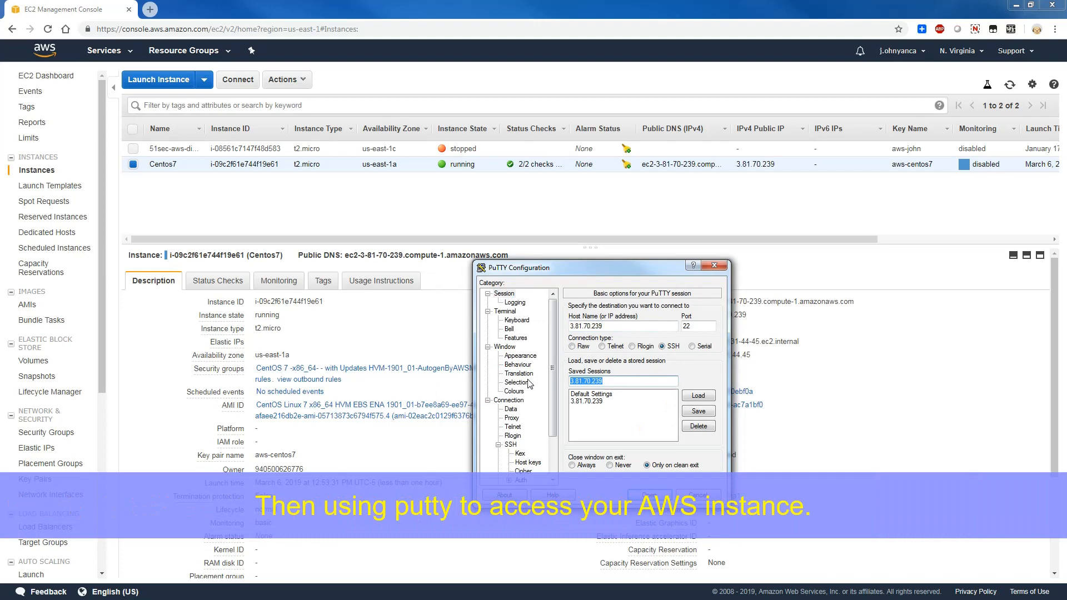
left_click(512, 445)
left_click(554, 444)
left_click(526, 428)
left_click(695, 426)
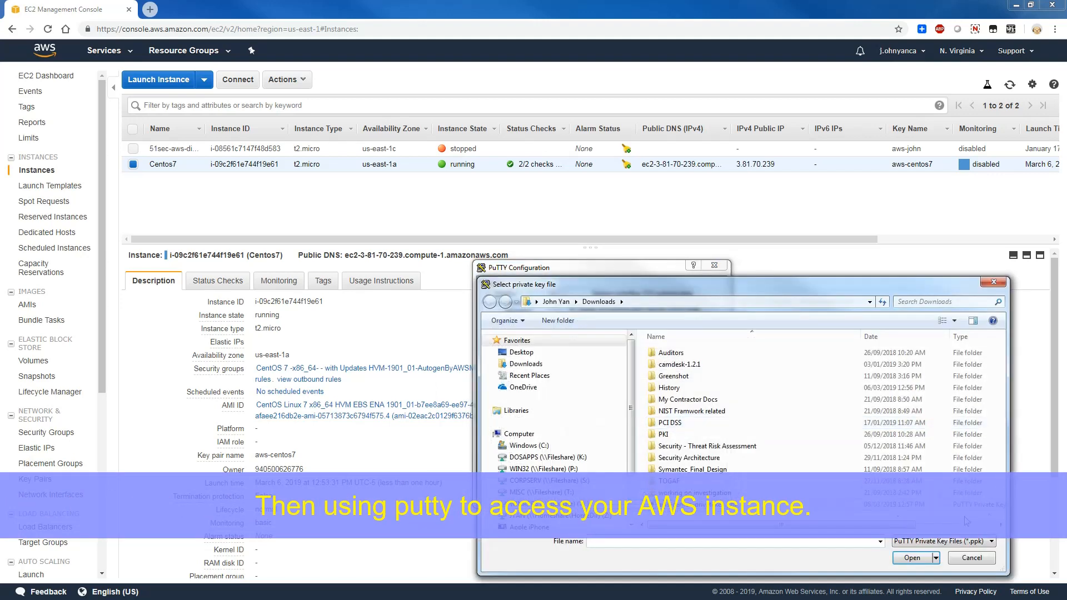
left_click(684, 504)
left_click(912, 557)
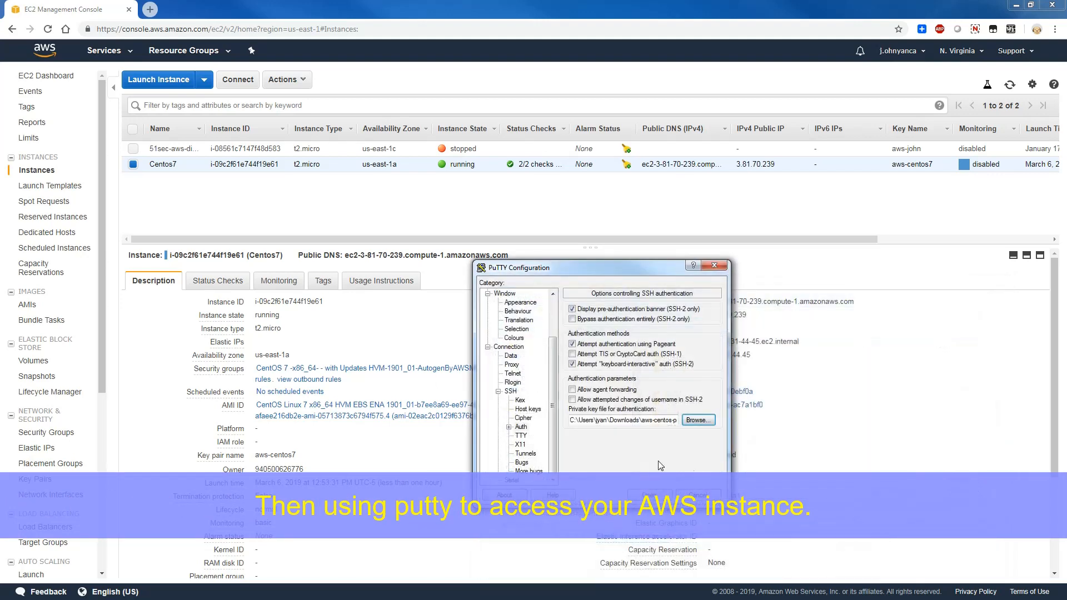
- Save the PuTTY connection settings to the session named 3.81.70.239
left_click(551, 309)
left_click(507, 294)
left_click(699, 411)
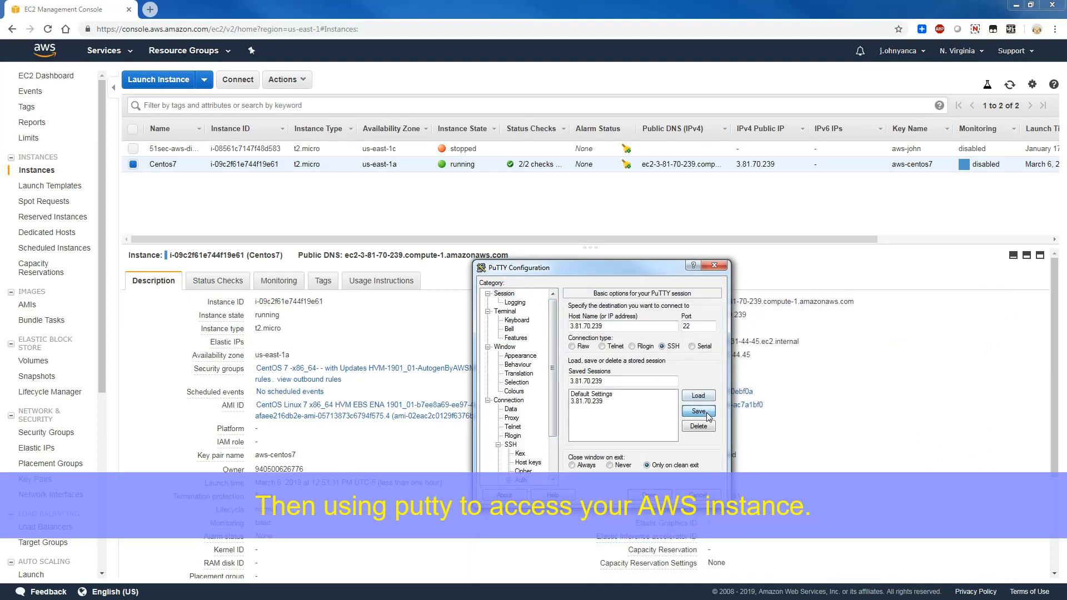
- Open the SSH connection to 3.81.70.239, trust and cache the server's host key, and log in as centos
left_click(650, 495)
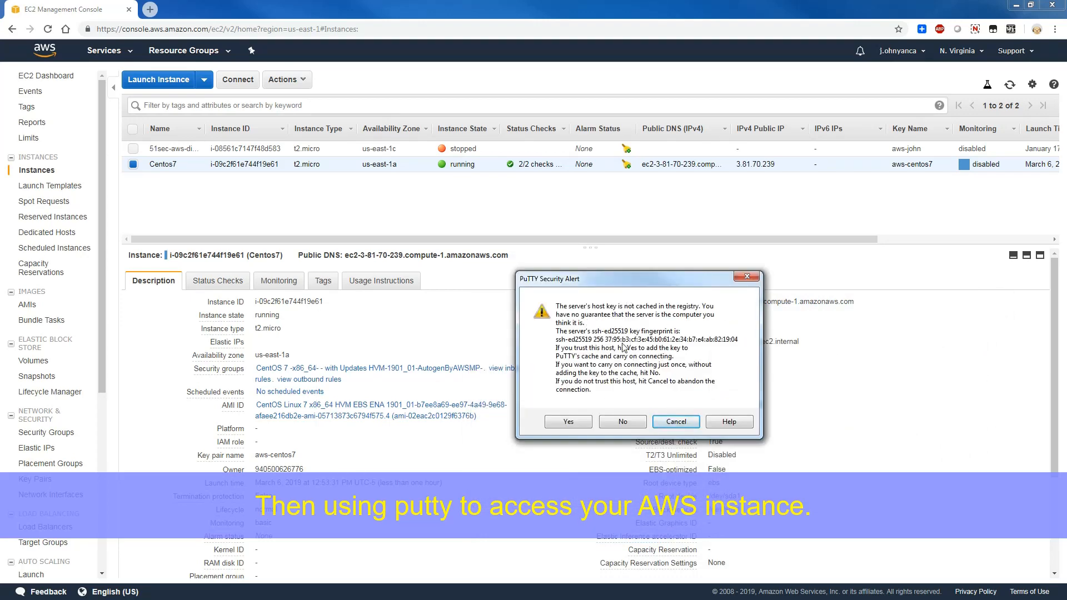
left_click(569, 422)
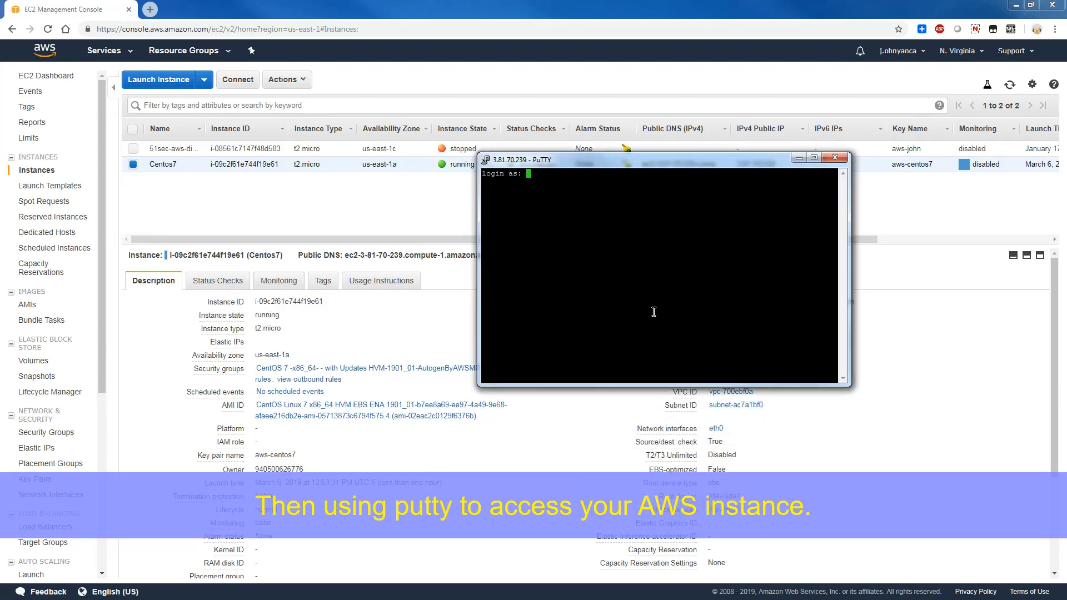
type("centos")
key("Return")
key("Return")
key("Return")
key("Return")
key("Return")
key("Return")
key("Return")
key("Return")
key("Return")
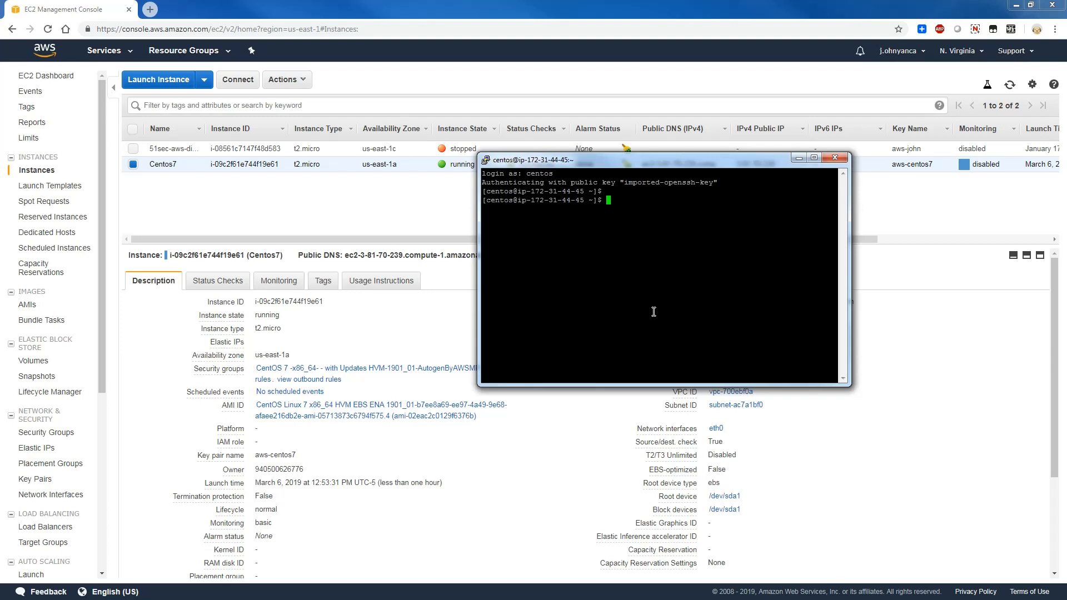
- Enlarge the SSH terminal window toward the left and downward and reposition it slightly higher
left_click_drag(478, 305, 283, 311)
left_click_drag(586, 385, 581, 480)
left_click_drag(641, 163, 641, 151)
left_click_drag(531, 302, 536, 290)
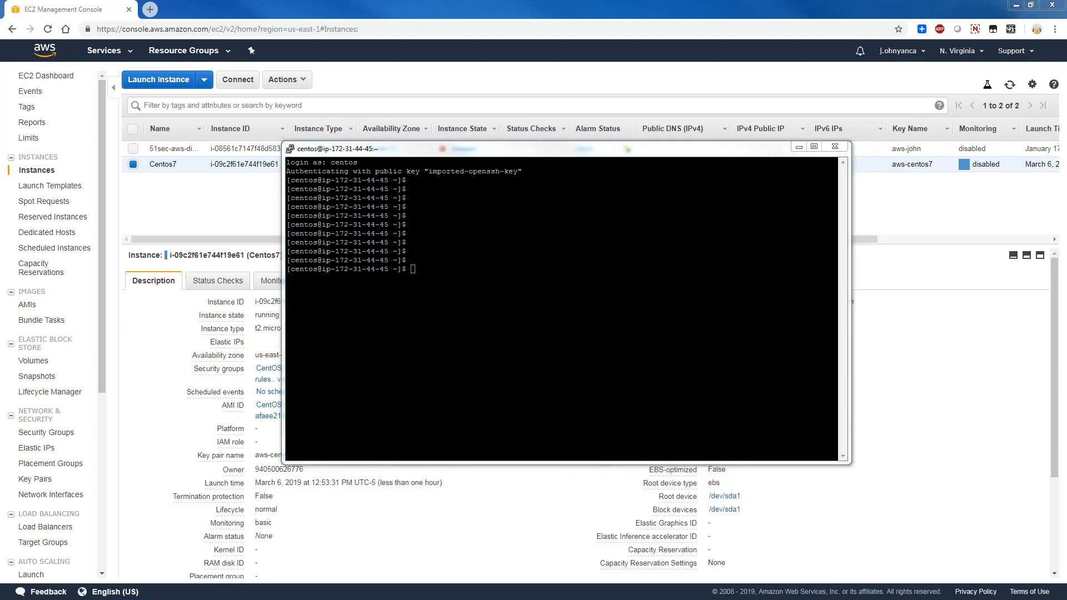
- Clear the terminal and try to switch to the root user with su -i
left_click(574, 364)
key("ctrl+l")
type("su -i")
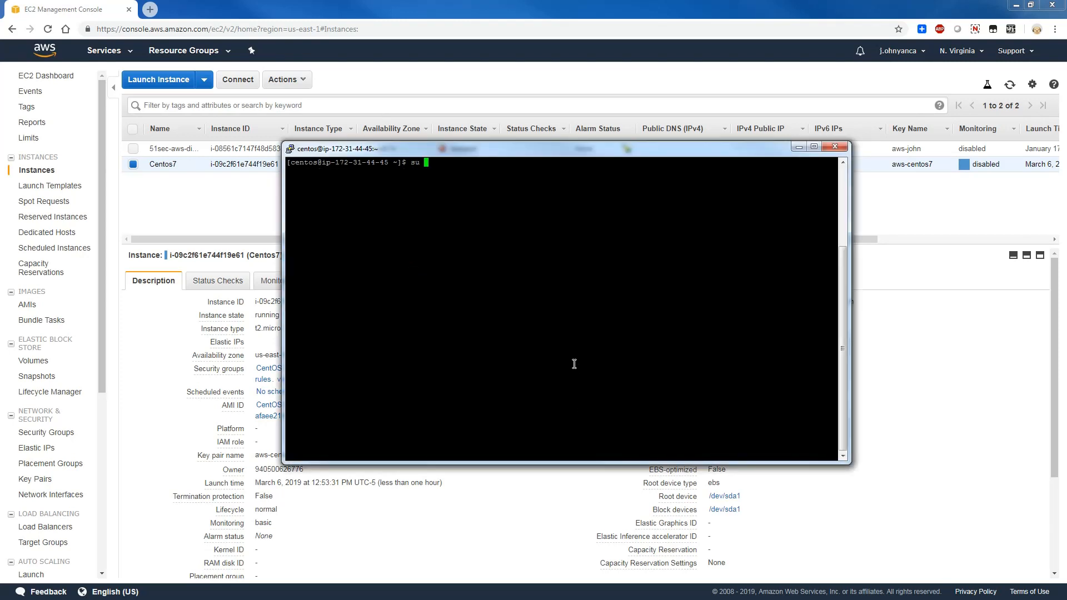
key("Return")
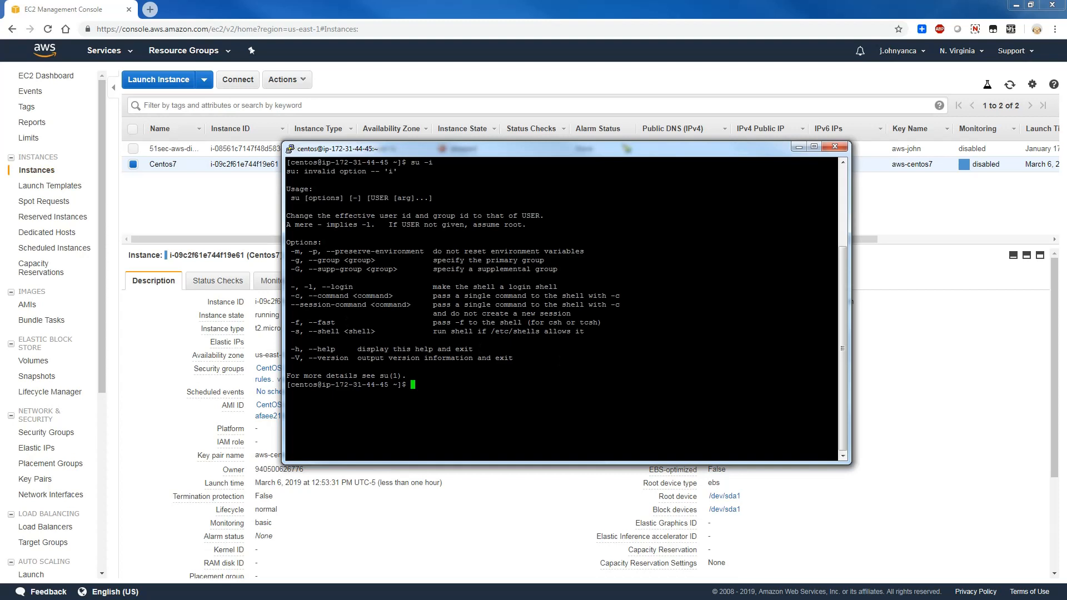
- Open a root shell with sudo -i and clear the terminal
type("sudo -i")
key("Return")
key("Return")
key("Return")
key("Return")
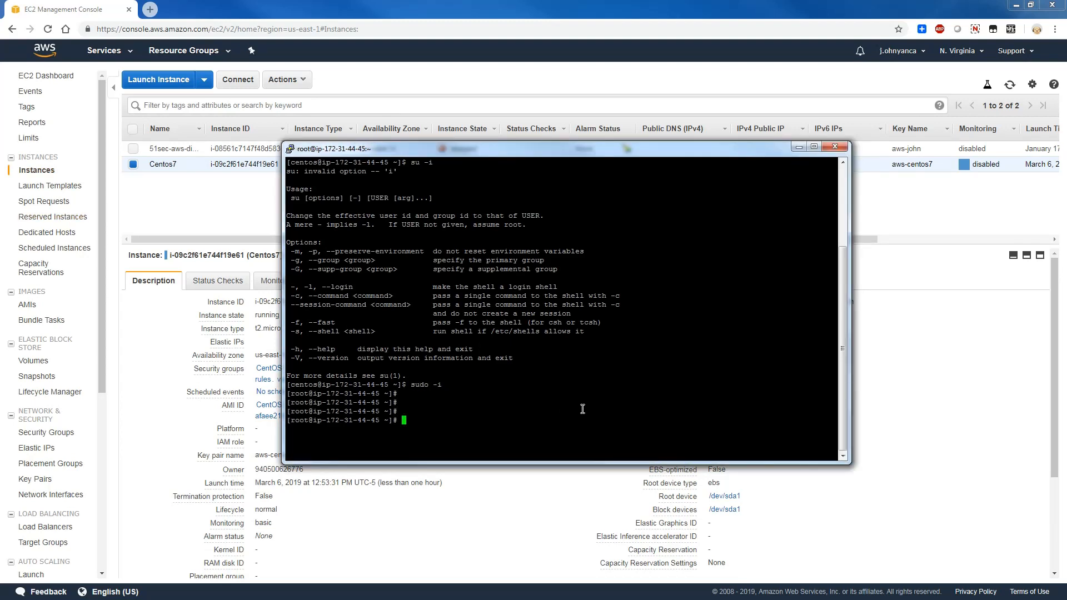
type("clear")
key("Return")
key("Return")
key("Return")
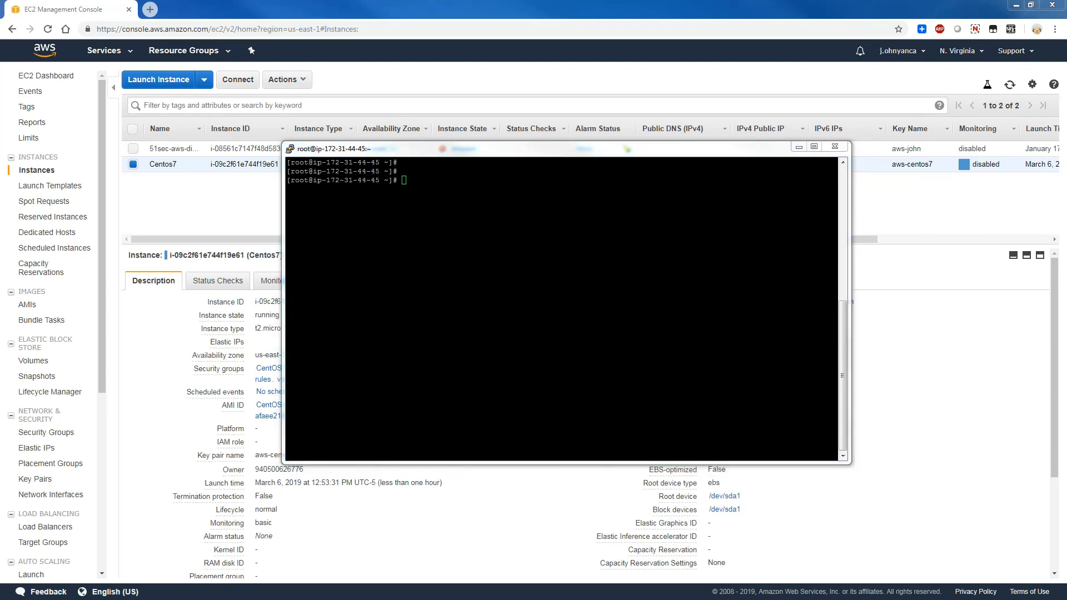
right_click(706, 278)
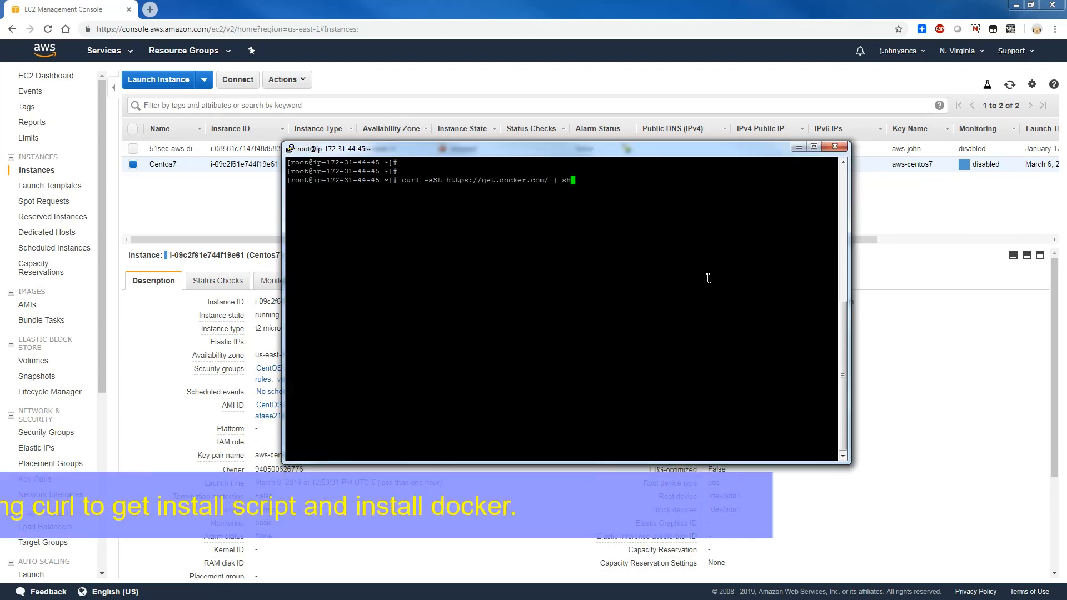
key("Return")
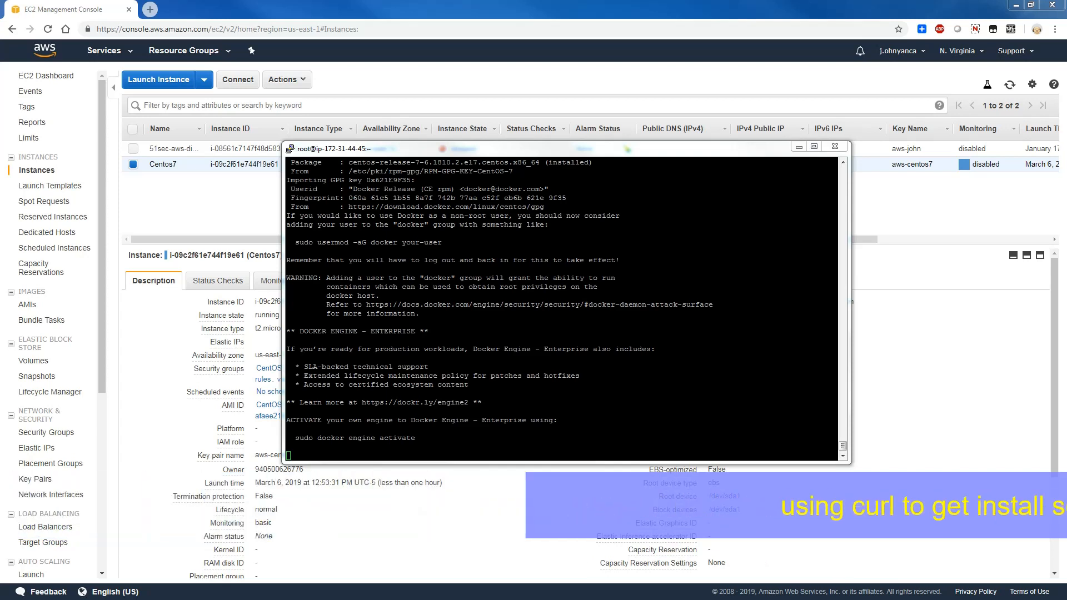
left_click(547, 267)
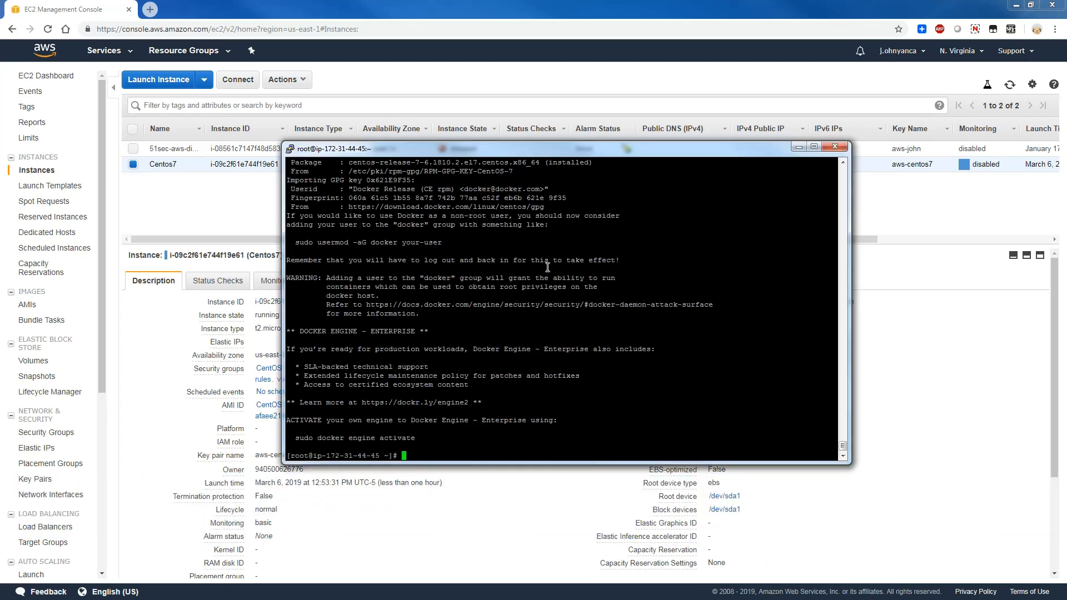
key("Return")
key("Return")
key("Return")
key("Return")
key("Return")
key("Return")
key("Return")
key("Return")
key("Return")
key("Return")
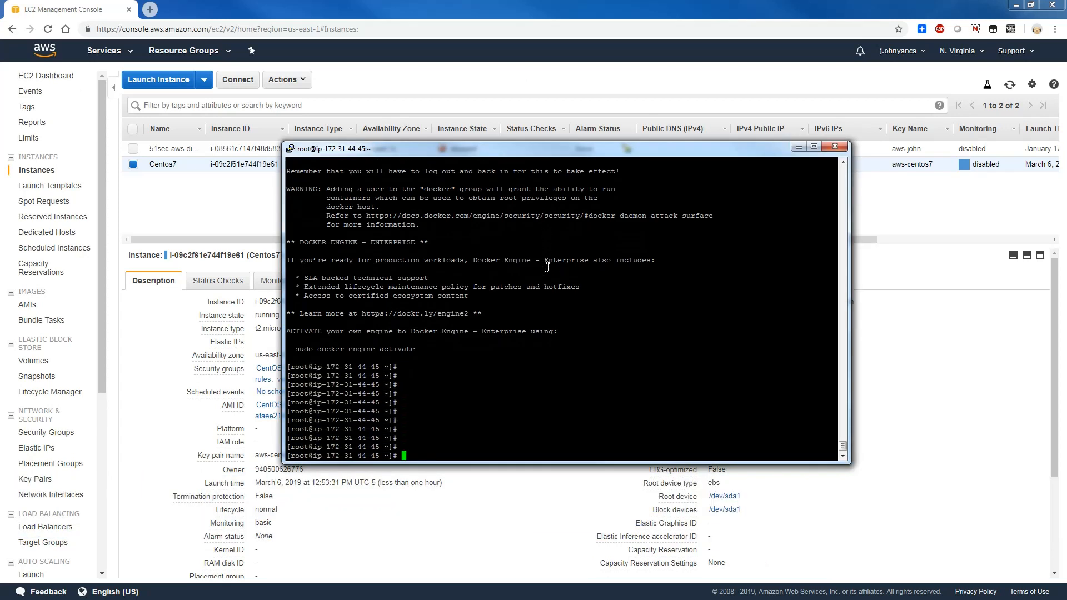
- Start the Docker service with systemctl start docker.service
right_click(585, 313)
key("Return")
key("Return")
key("Return")
key("Return")
key("Return")
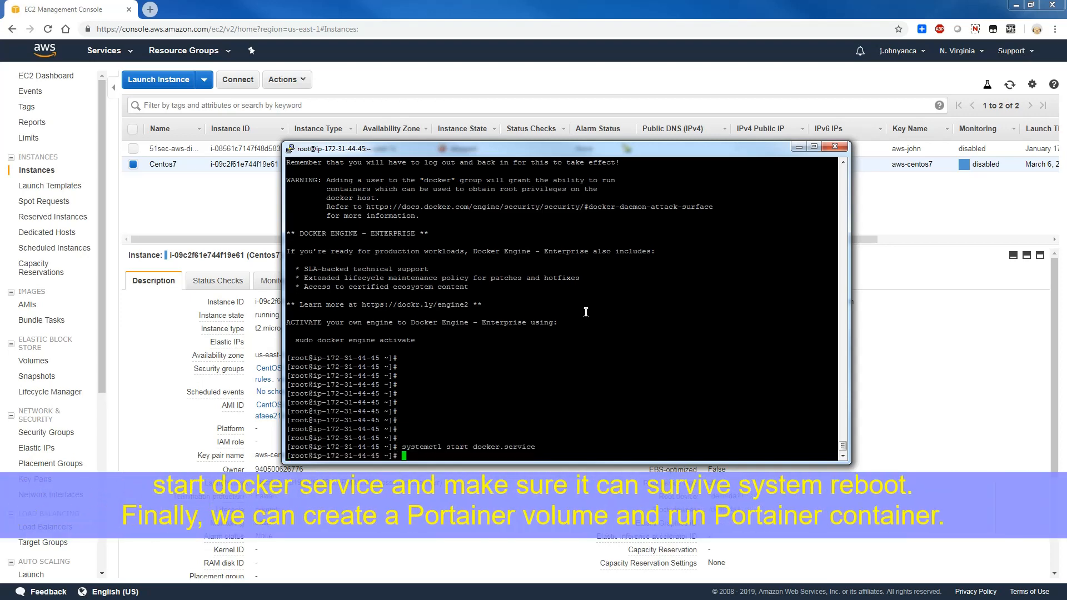
key("Return")
- Enable Docker at system boot with systemctl enable docker.service
key("alt+Tab")
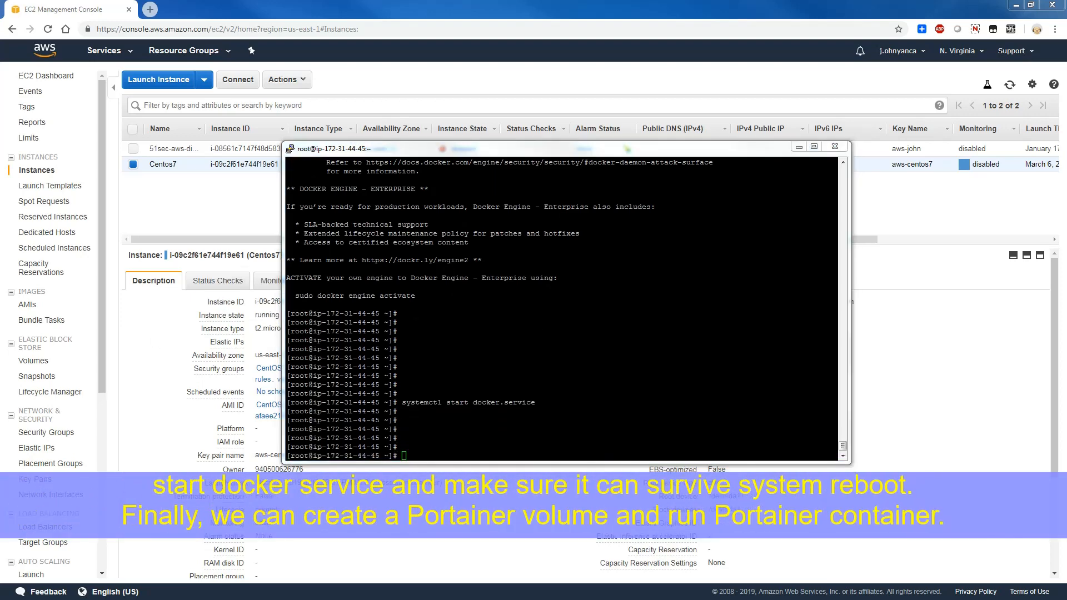
left_click(675, 339)
right_click(677, 341)
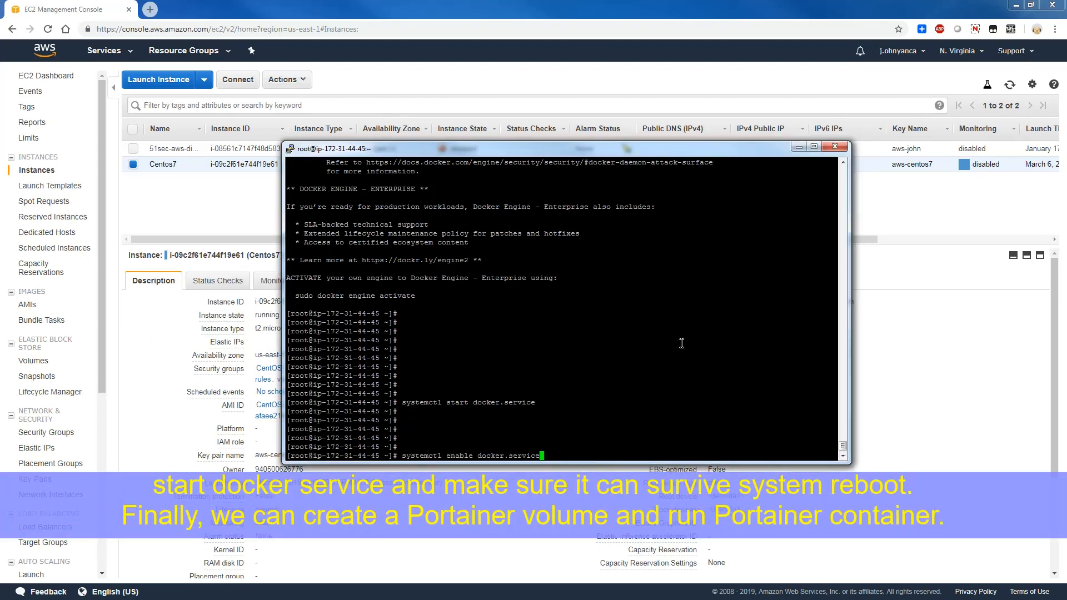
key("Return")
key("Return")
key("Return")
key("Return")
key("Return")
key("Return")
key("Return")
key("Return")
key("Return")
key("Return")
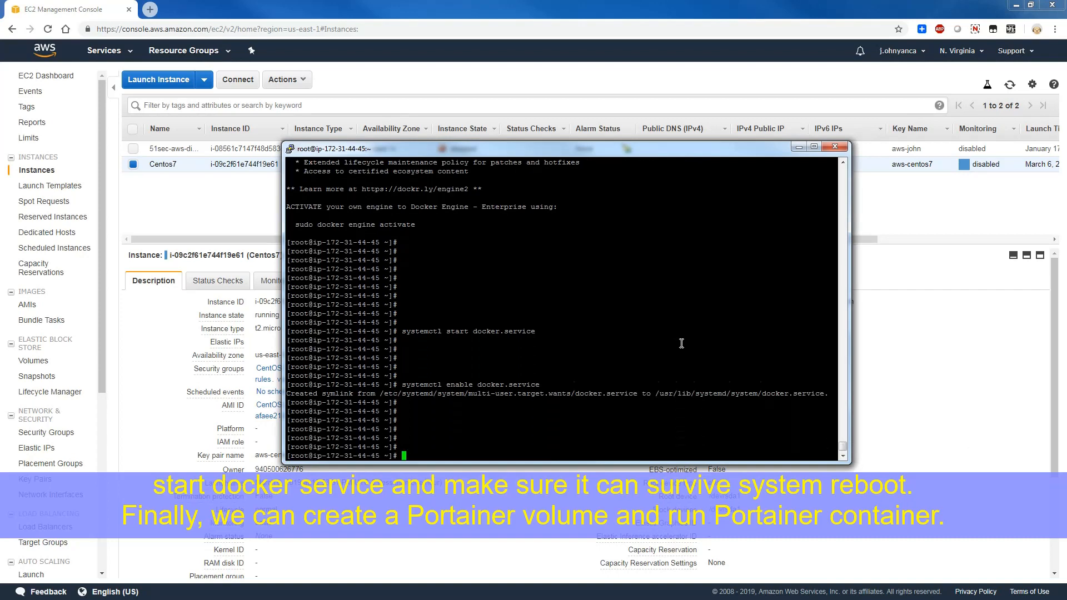
- Create the Docker volume portainer_data with docker volume create
key("alt+Tab")
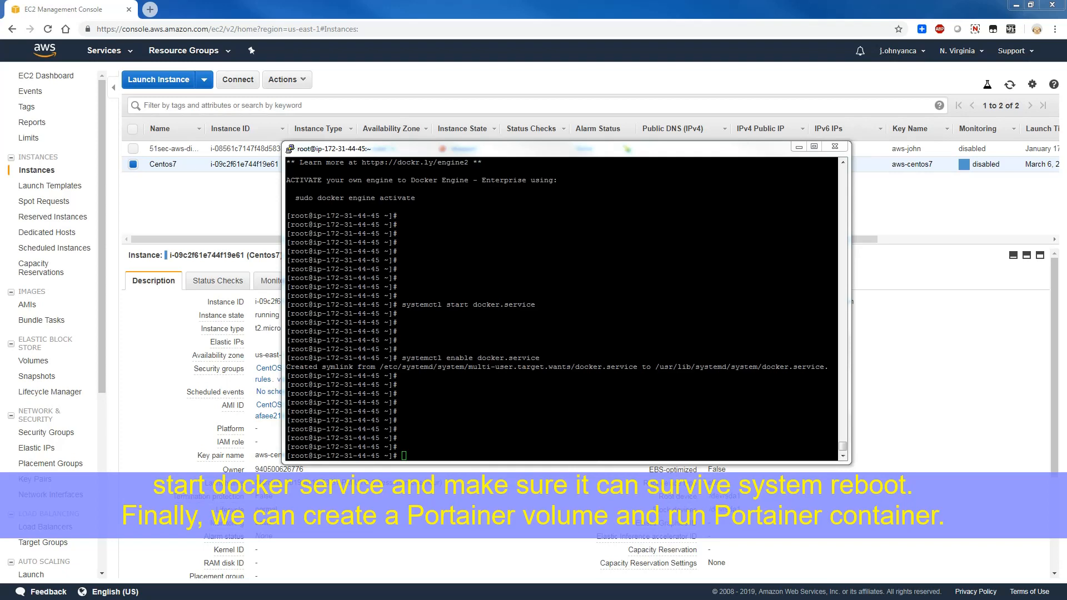
left_click(518, 415)
right_click(518, 415)
key("Return")
key("Return")
key("Return")
key("Return")
key("Return")
key("Return")
key("Return")
key("Return")
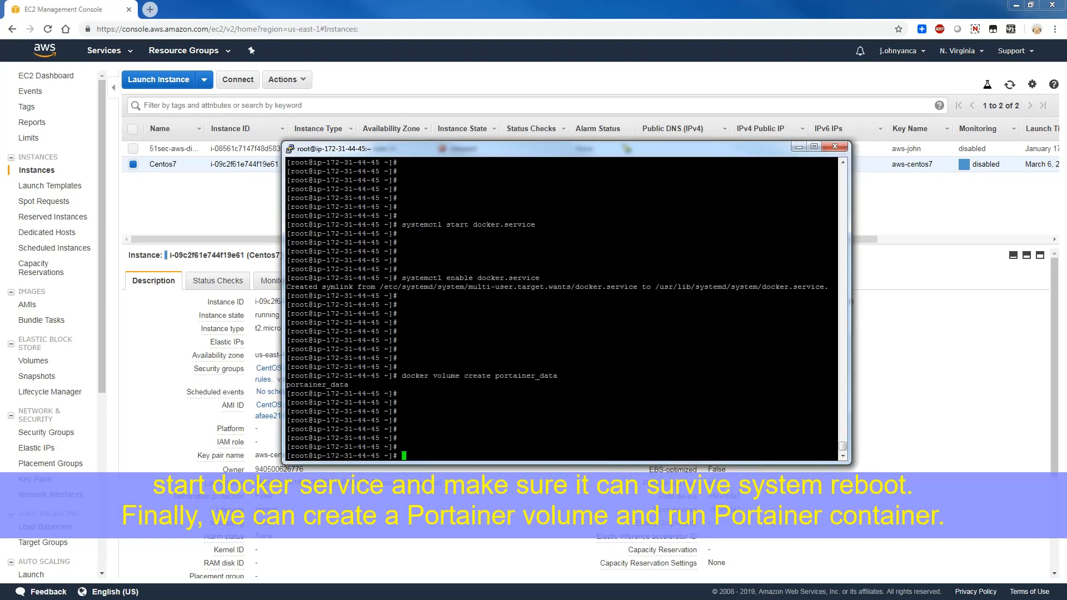
- Run portainer/portainer detached as portainer with port 9000:9000, restart always, /var/run/docker.sock mounted to the same path, and portainer_data mounted to /data
key("alt+Tab")
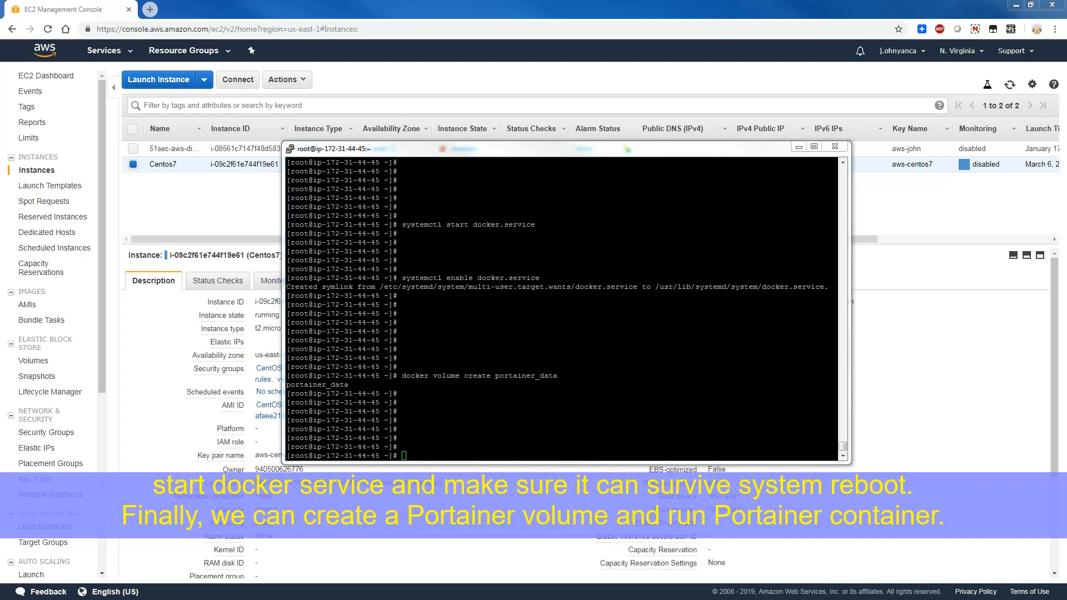
left_click(593, 431)
right_click(592, 431)
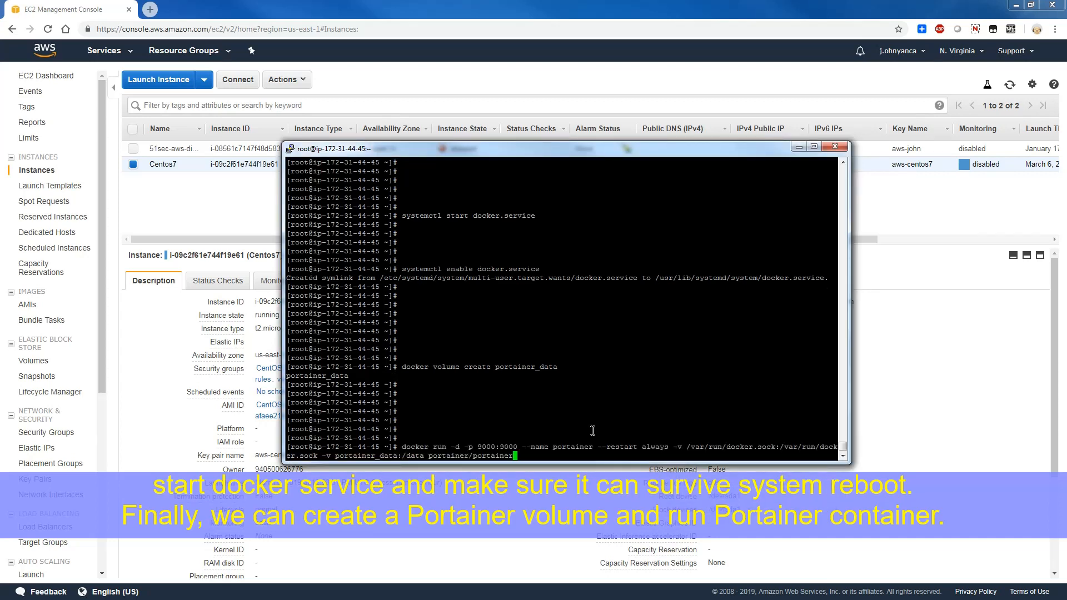
key("Return")
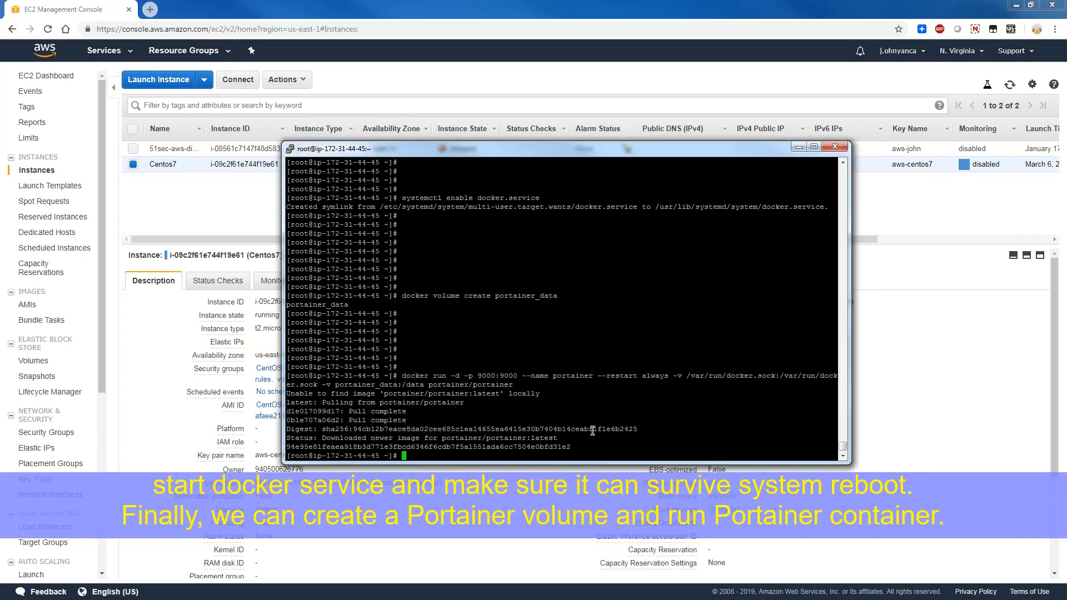
key("Return")
key("Return")
key("Return")
key("Return")
key("Return")
key("Return")
key("Return")
key("Return")
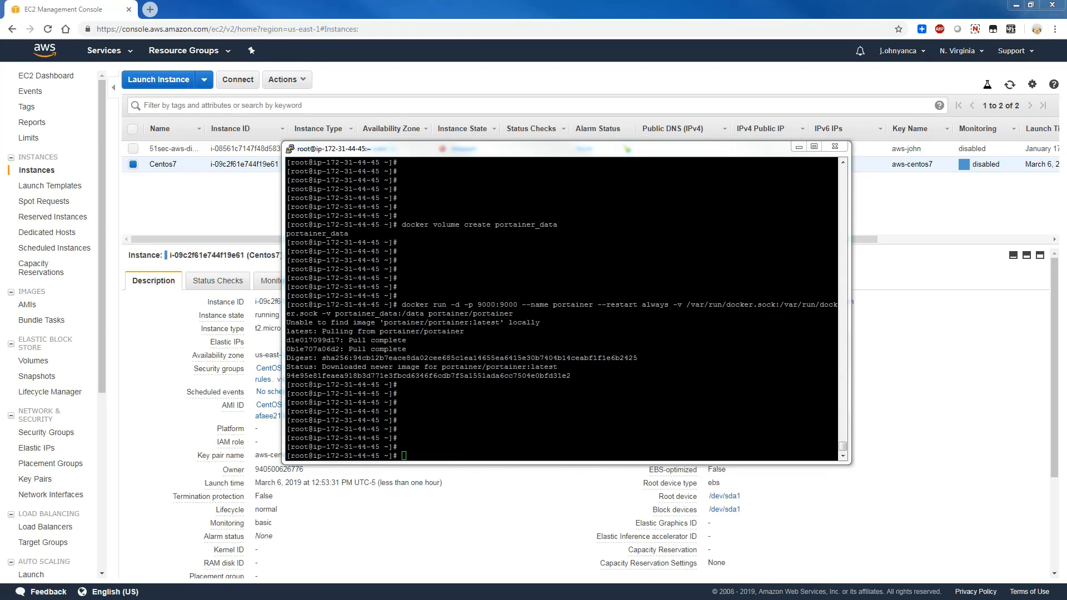
- Switch to Chrome in the remote desktop session and open the Portainer page at 3.81.70.239:9000
left_click_drag(0, 43, 483, 42)
left_click(219, 543)
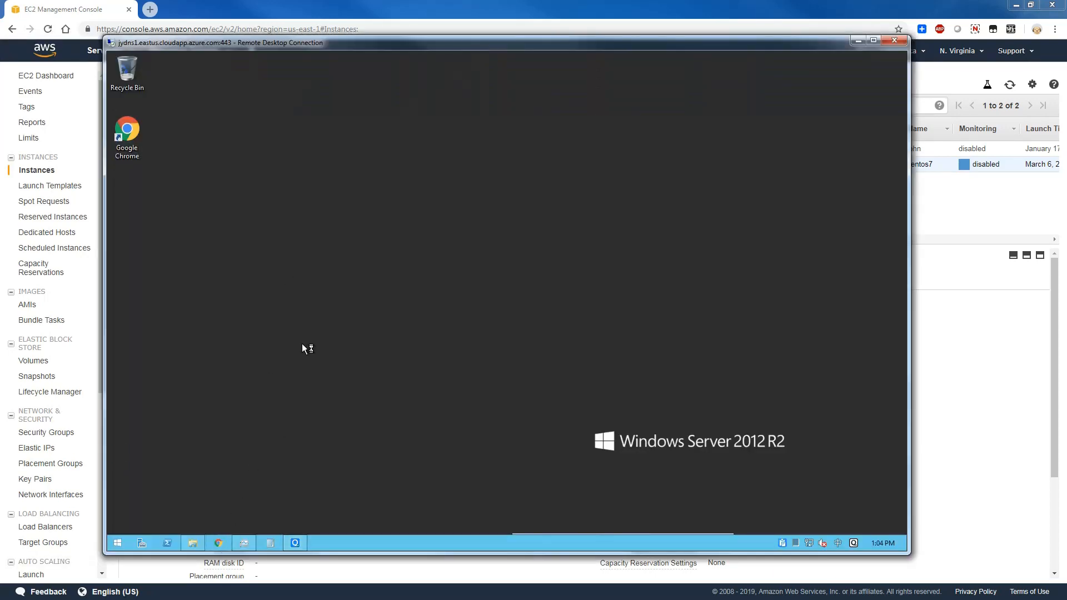
left_click(267, 82)
type("3.81.70.239")
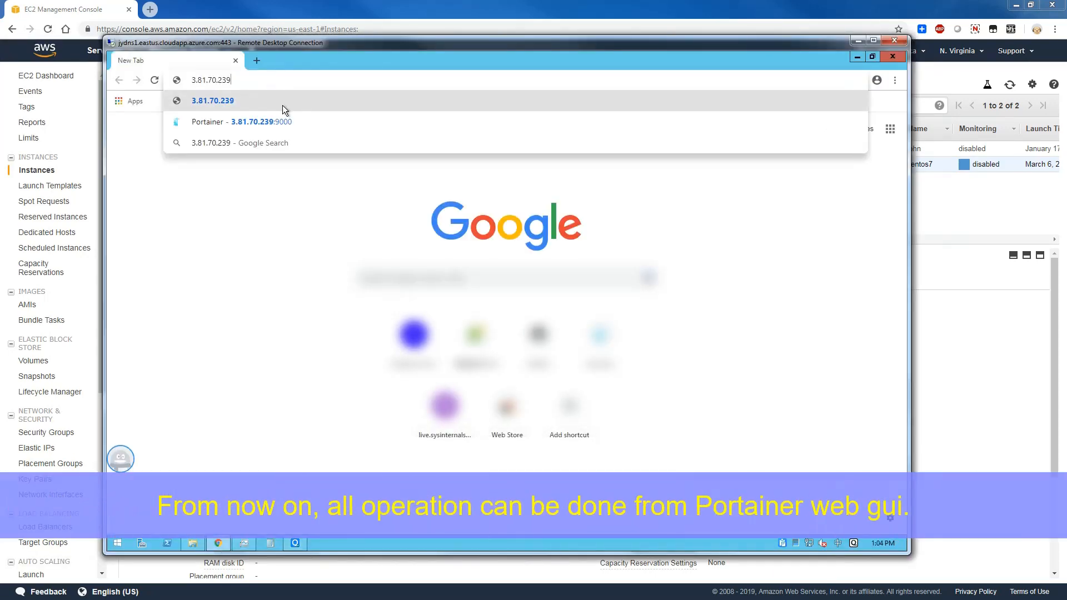
type(":9000")
key("Return")
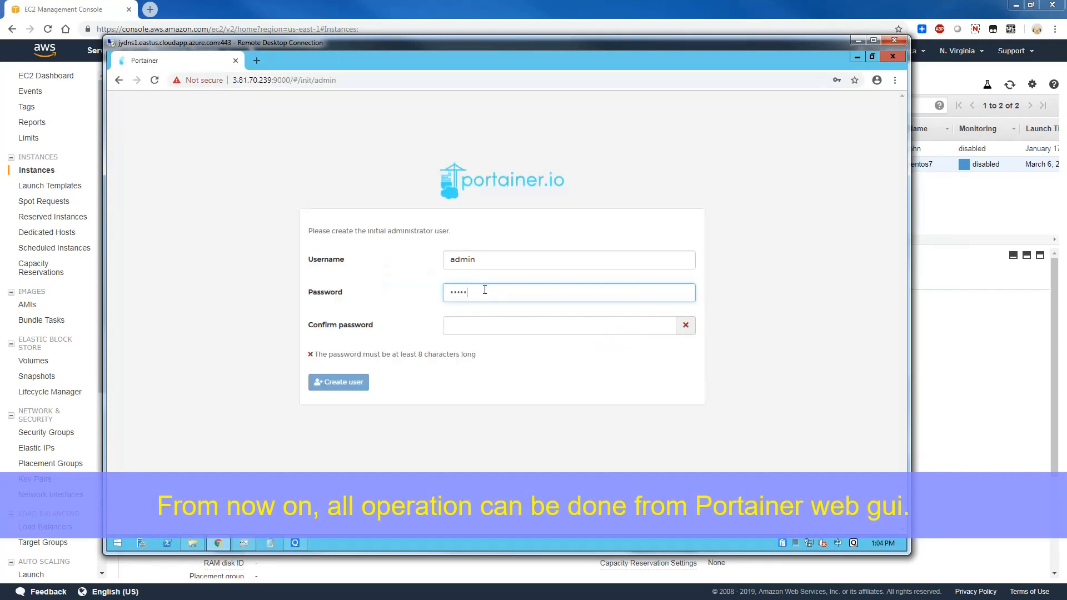
- Create the initial Portainer administrator admin by entering and confirming the account password, and save the password in the browser
type("iner")
key("Tab")
type("portai")
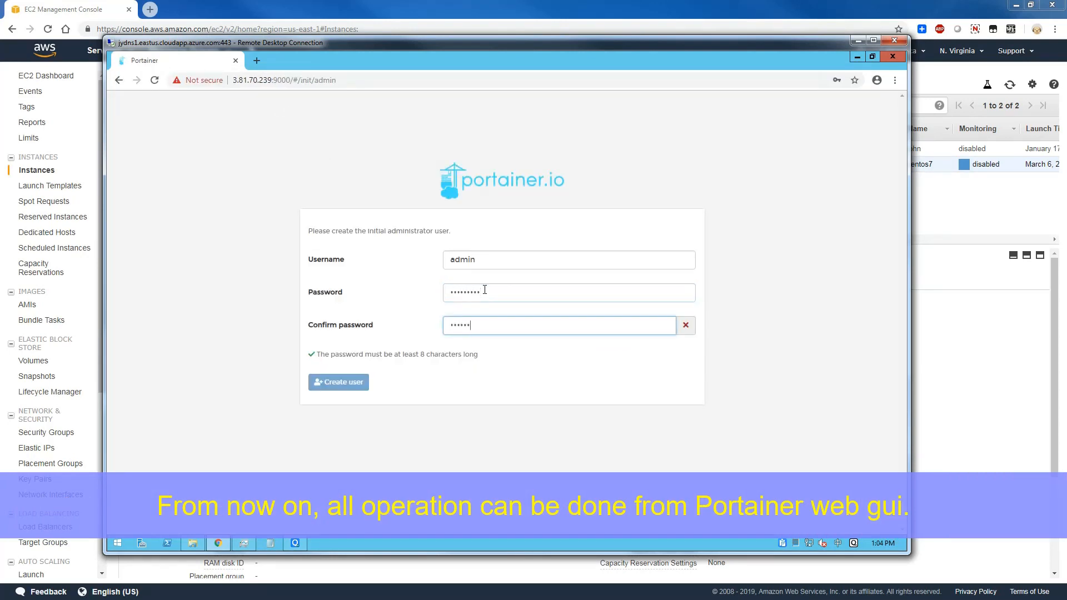
type("ner")
key("Return")
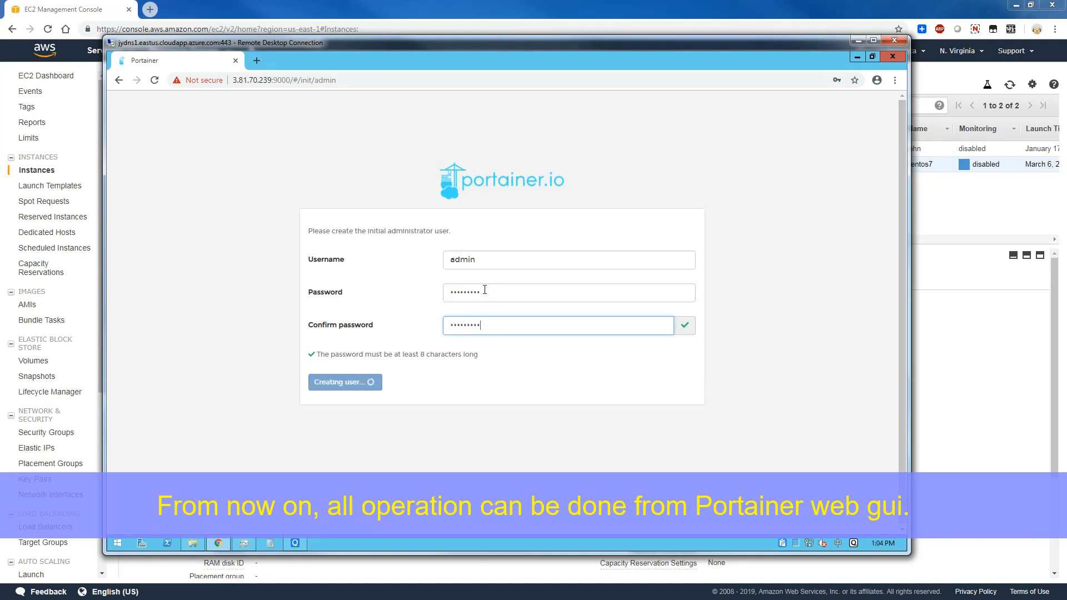
left_click(797, 170)
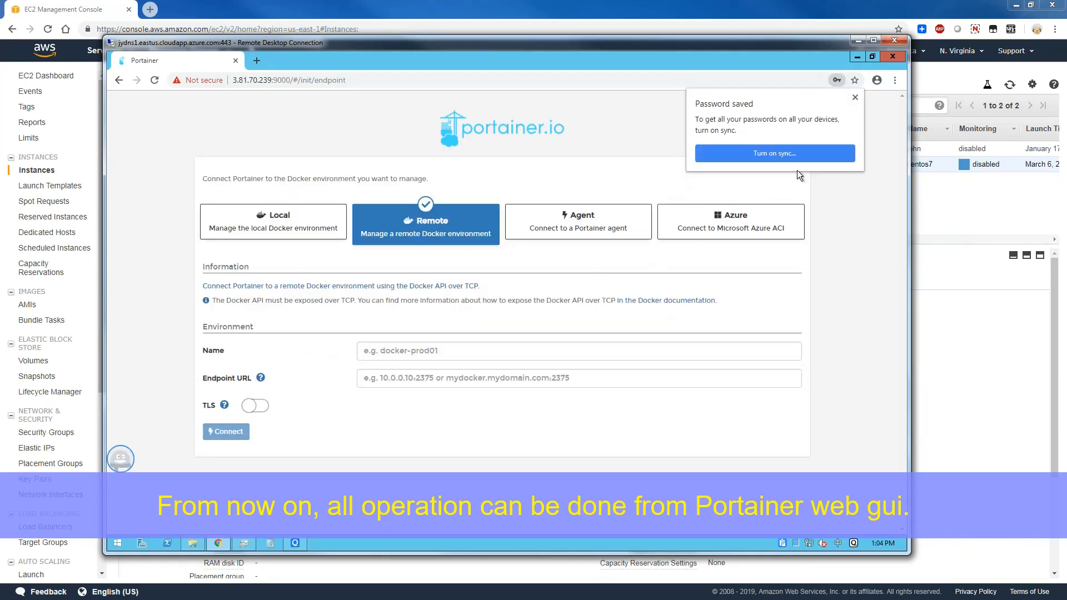
left_click(855, 99)
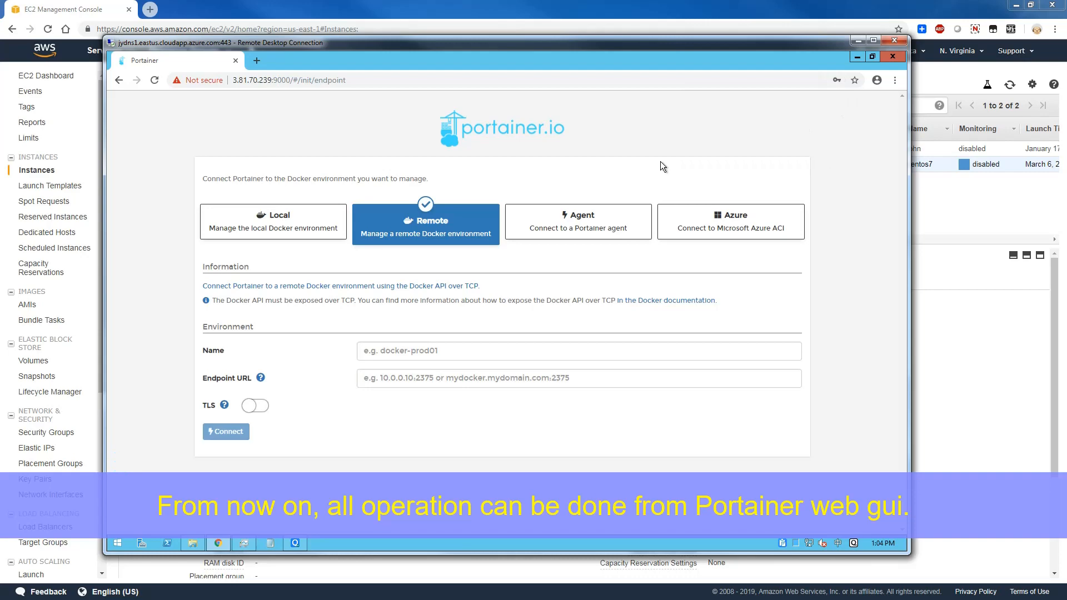
- Connect Portainer to the local Docker environment and open the local endpoint's dashboard
left_click(305, 228)
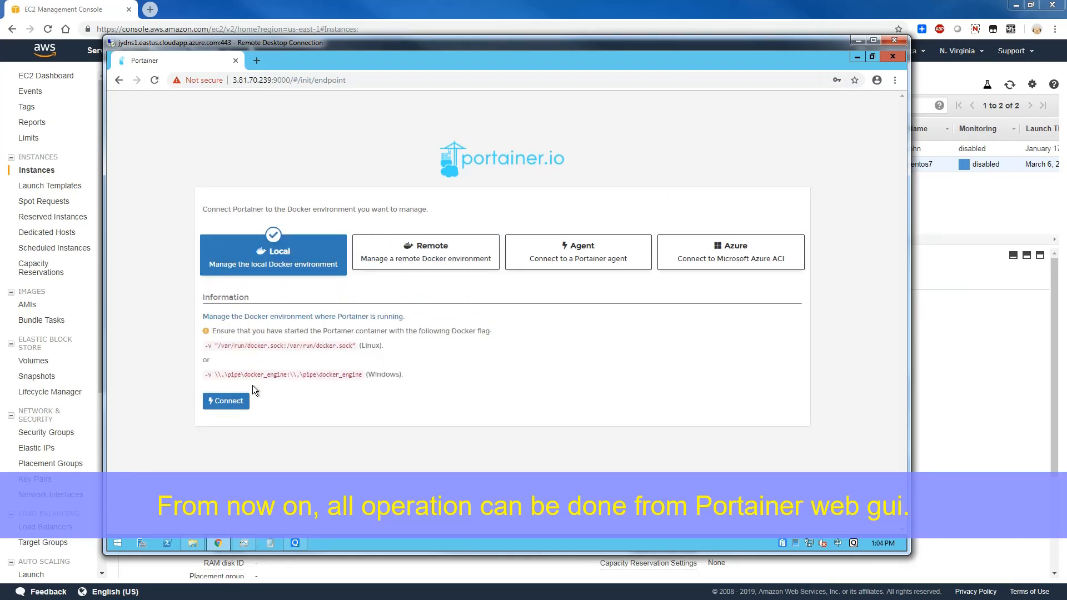
left_click(237, 401)
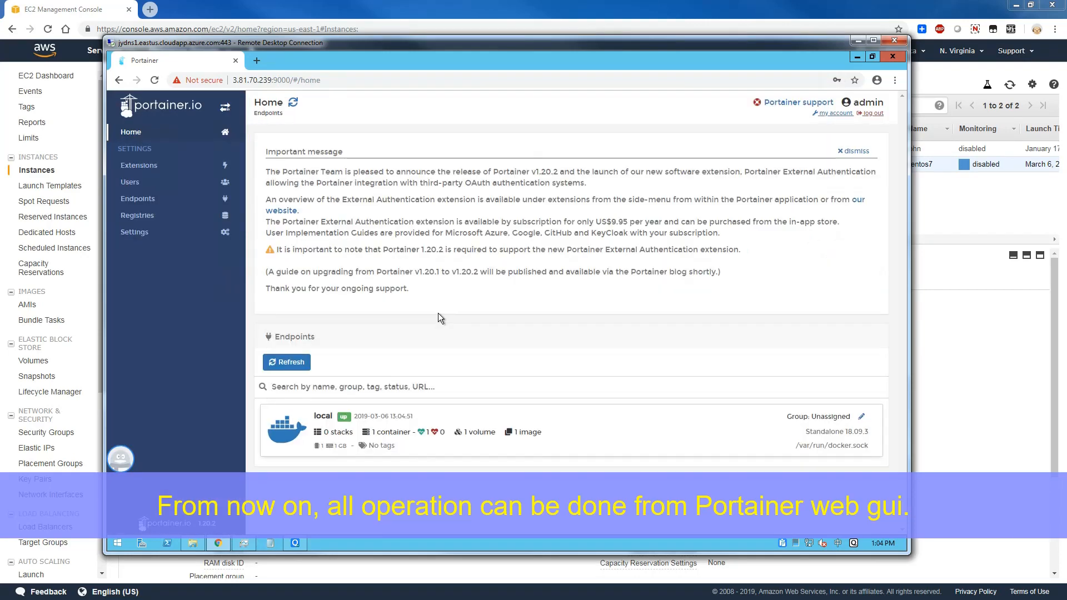
left_click(582, 416)
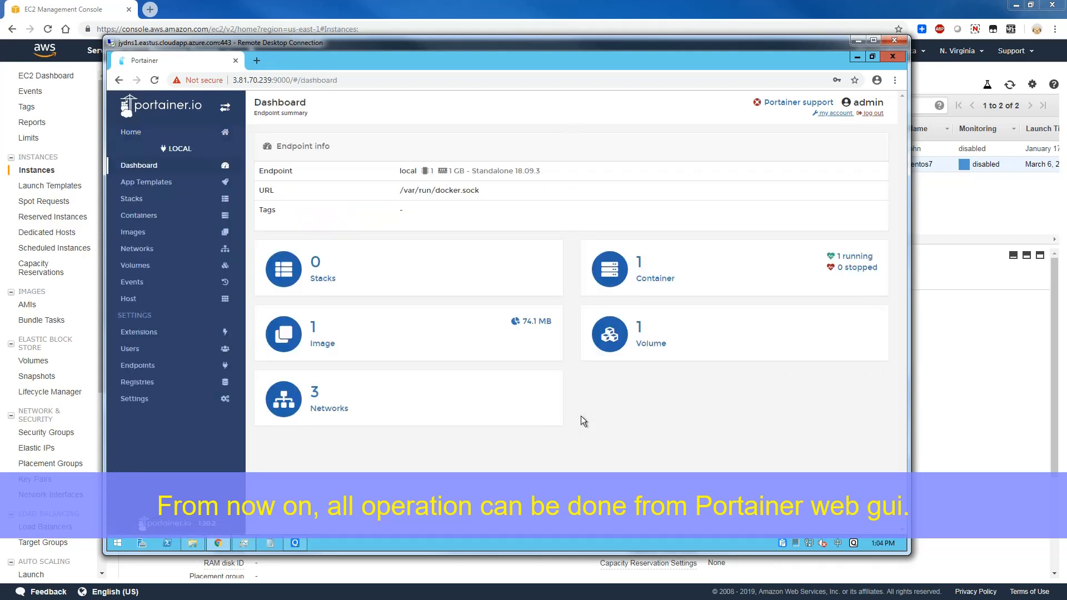
left_click(417, 333)
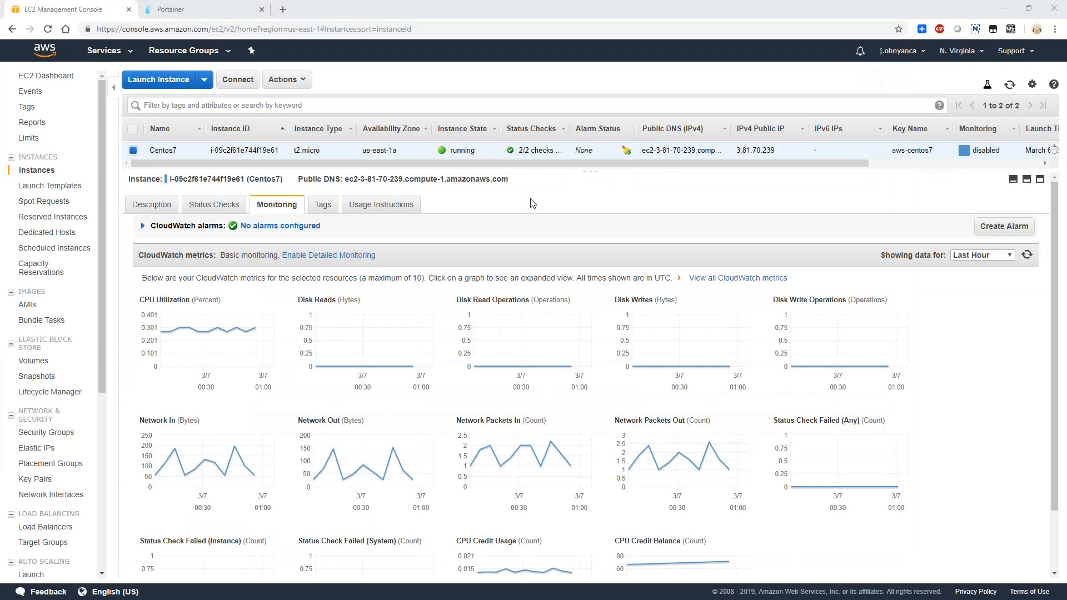
- In the local browser's Portainer page, look through the application templates down to Wordpress and check the stacks list
left_click(172, 10)
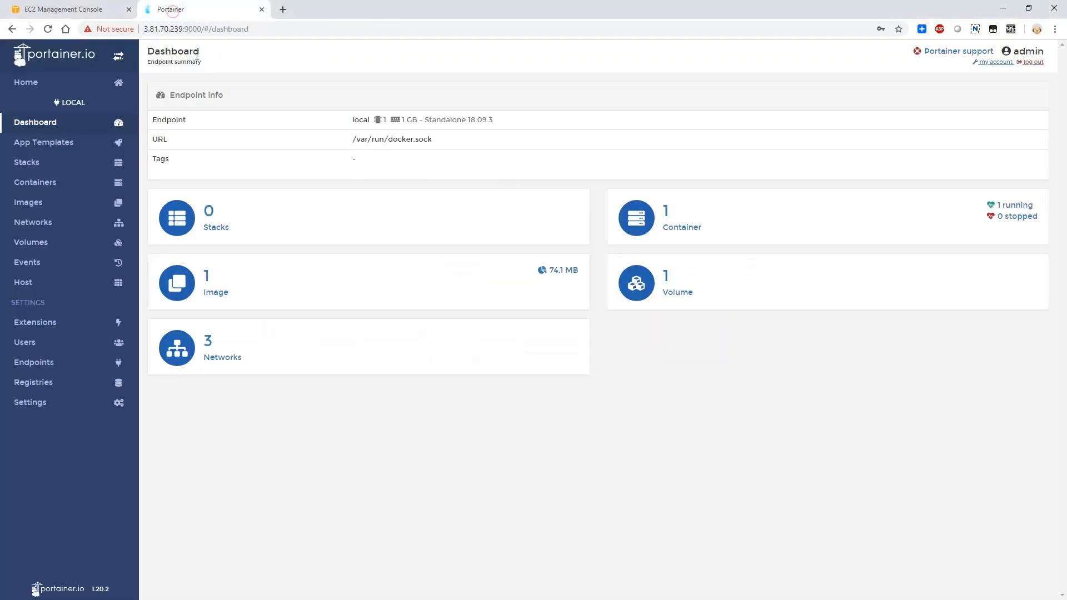
left_click(168, 31)
left_click(230, 31)
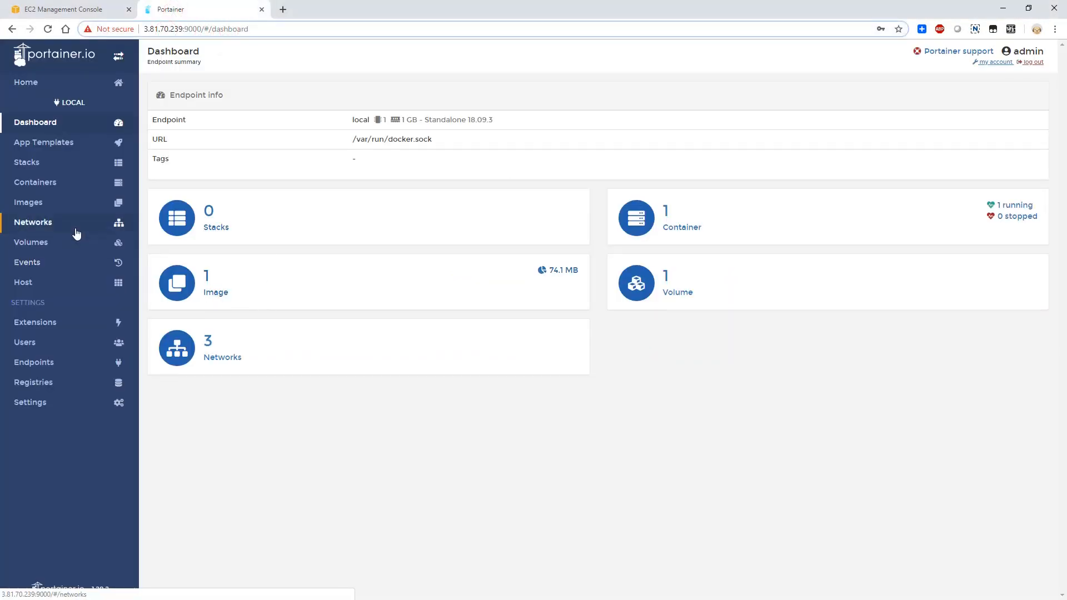
left_click(74, 143)
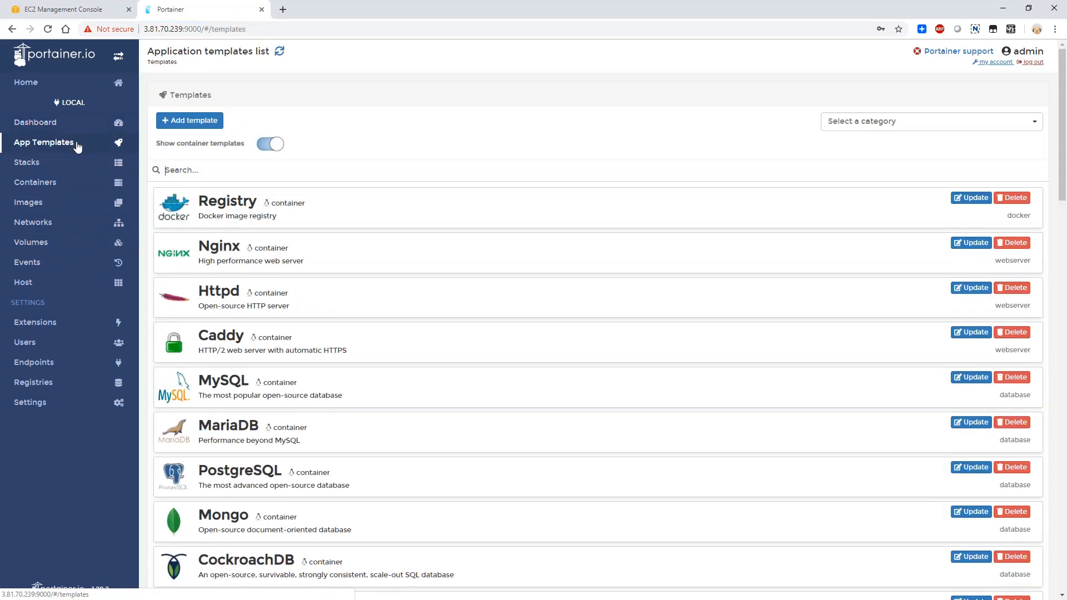
scroll(164, 211, "down", 1)
scroll(345, 362, "down", 20)
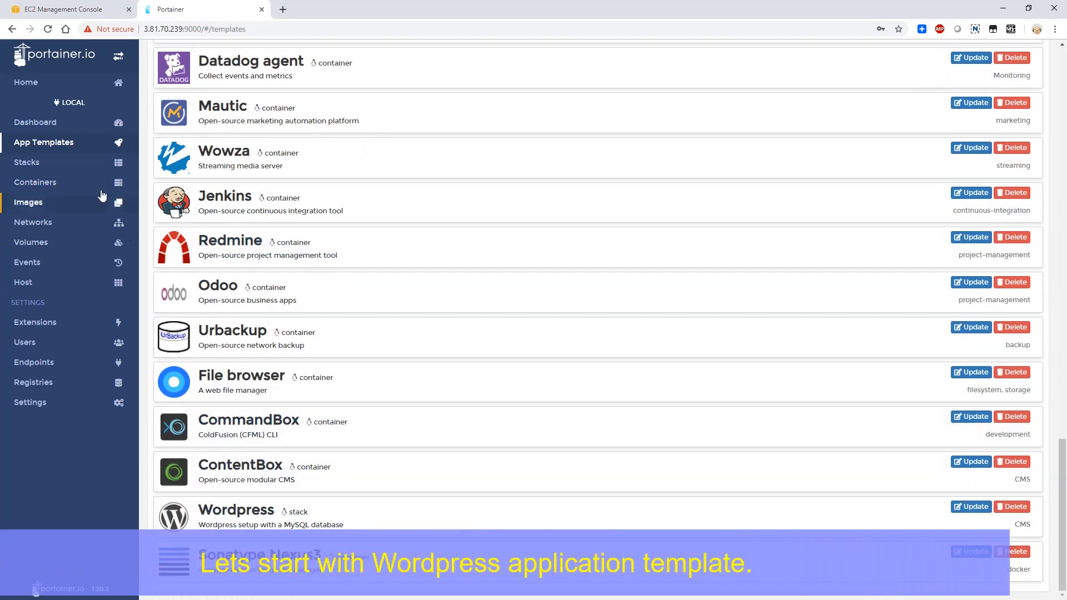
left_click(51, 163)
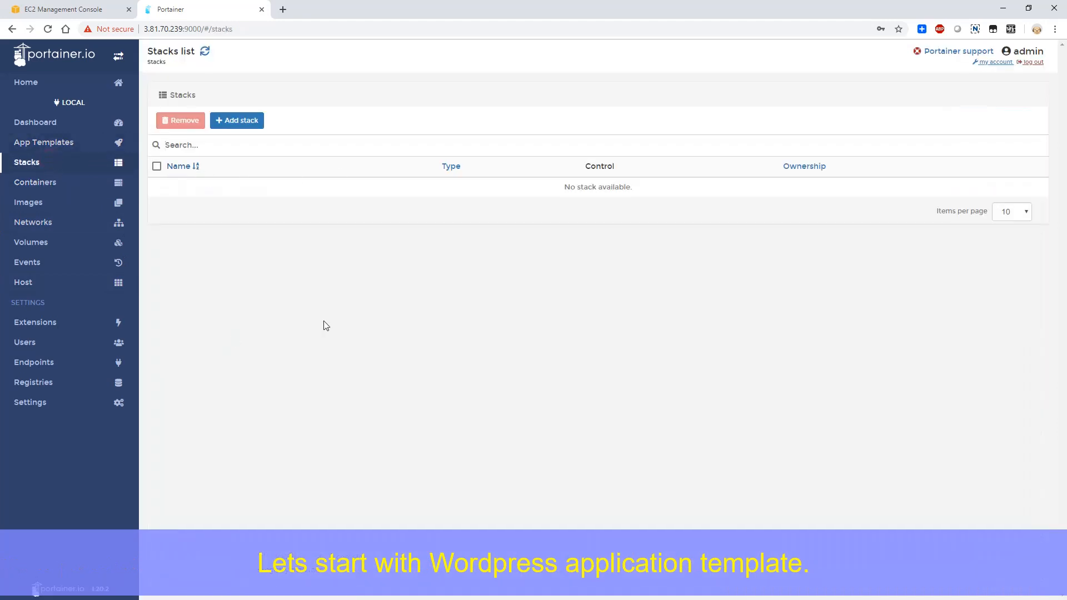
- Check the container list and open the Wordpress stack template from the application templates
left_click(49, 183)
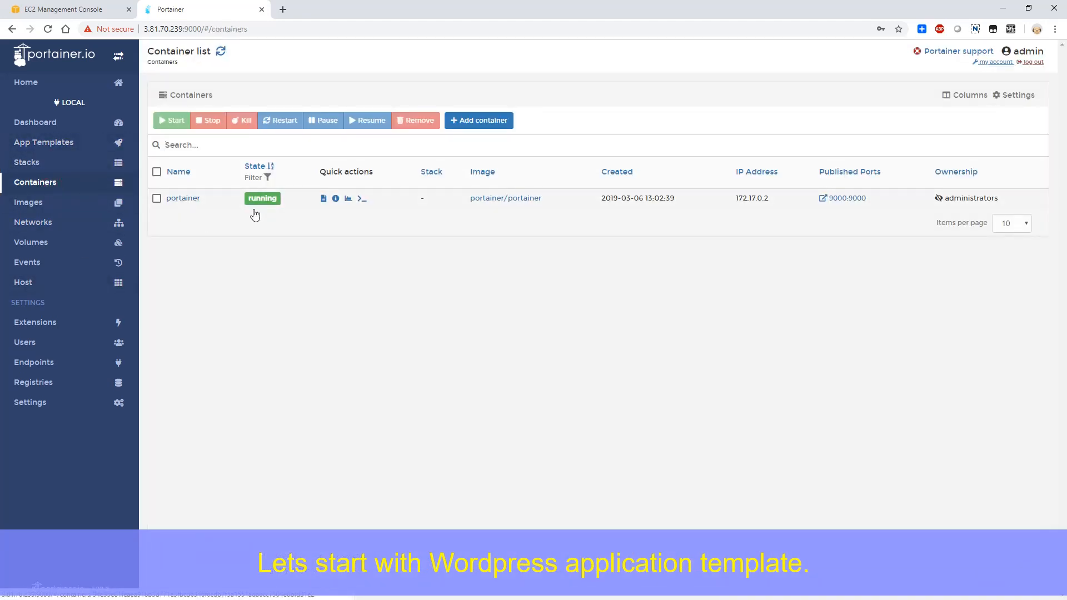
left_click(50, 143)
scroll(354, 460, "down", 10)
scroll(356, 461, "down", 15)
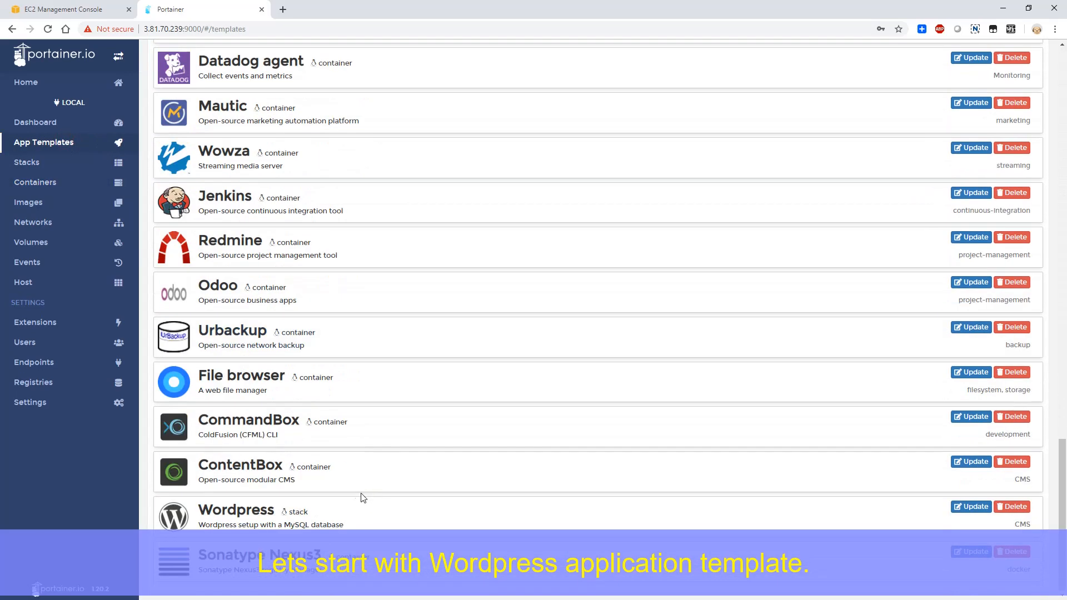
left_click(334, 514)
- Name the Wordpress stack wp-stack1, enter the database root password, and deploy the stack
left_click(365, 200)
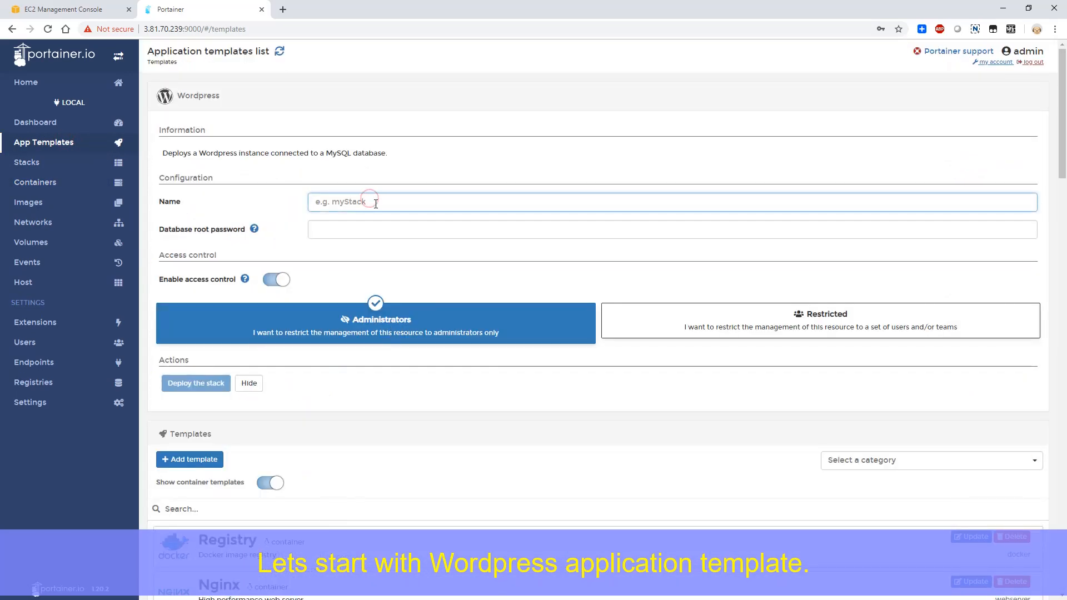
type("wp-stack1")
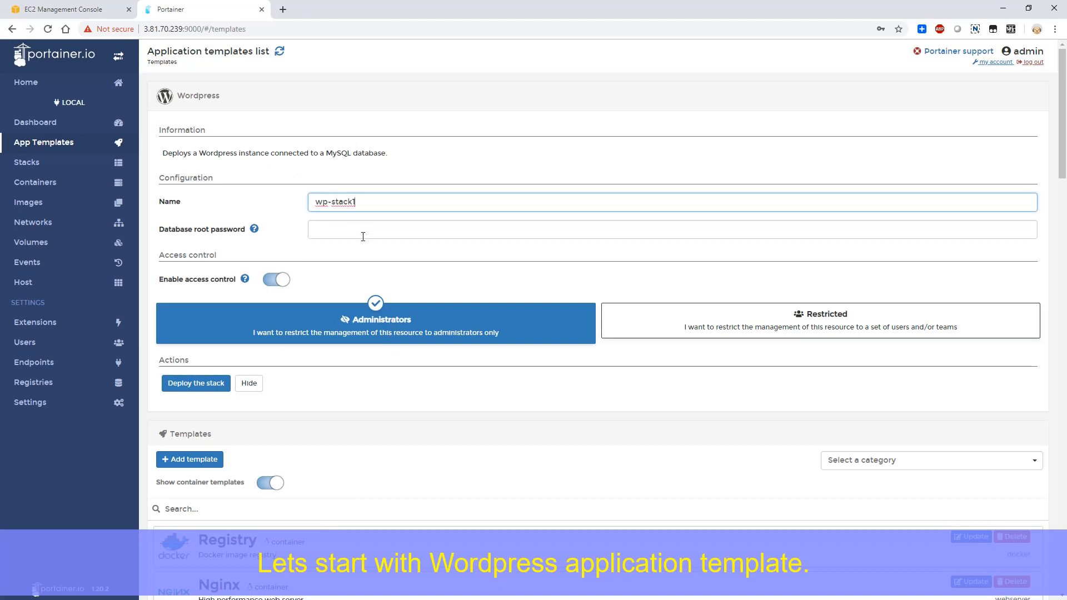
left_click(363, 237)
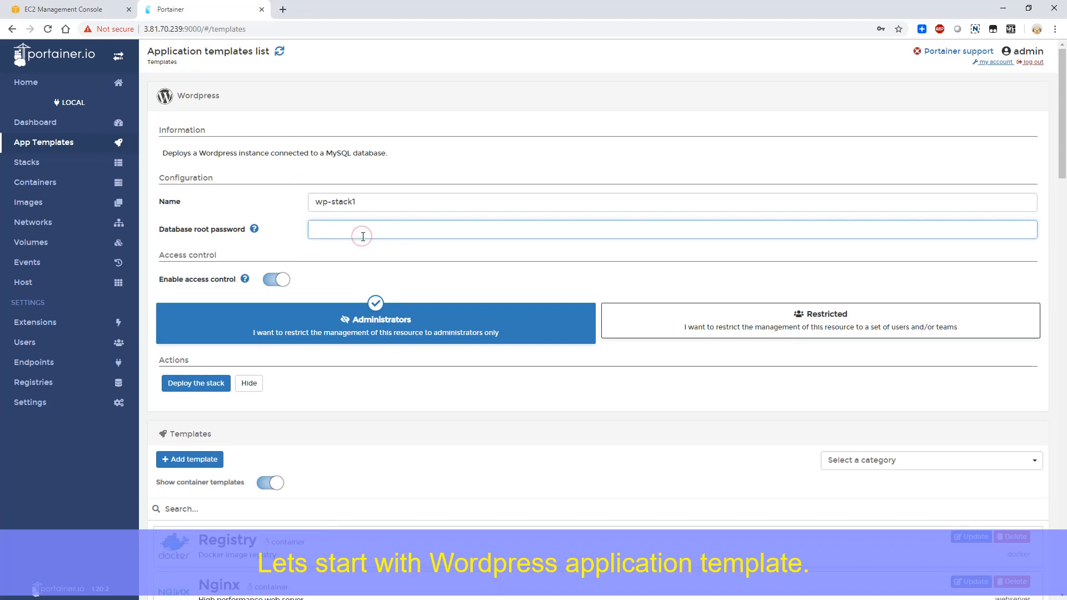
type("1234567890-=")
left_click(218, 382)
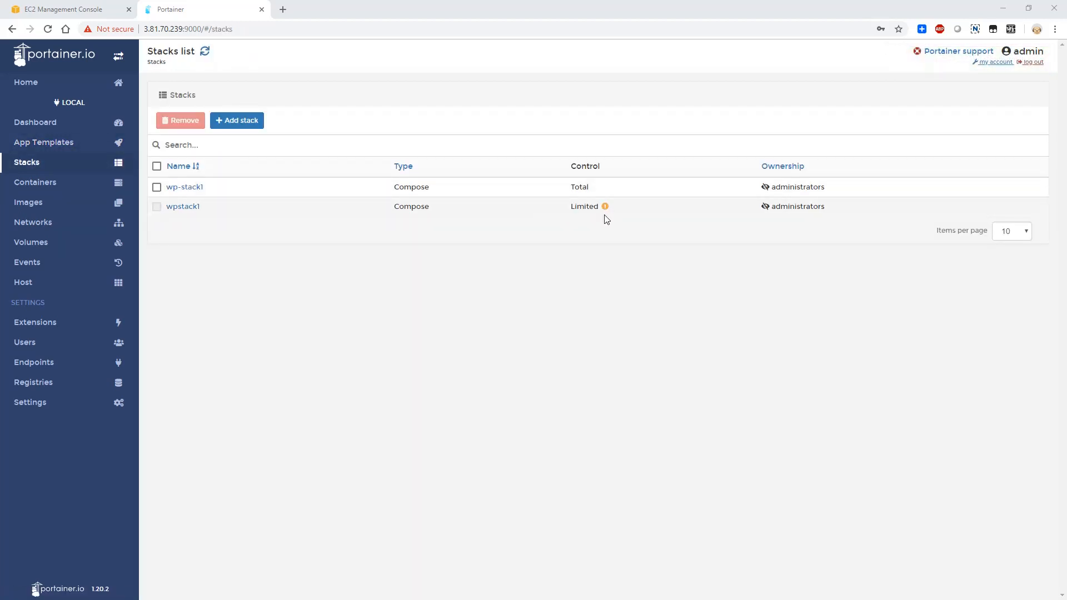
- Open the wpstack1 stack's details and check the published port of its WordPress container
mouse_move(608, 213)
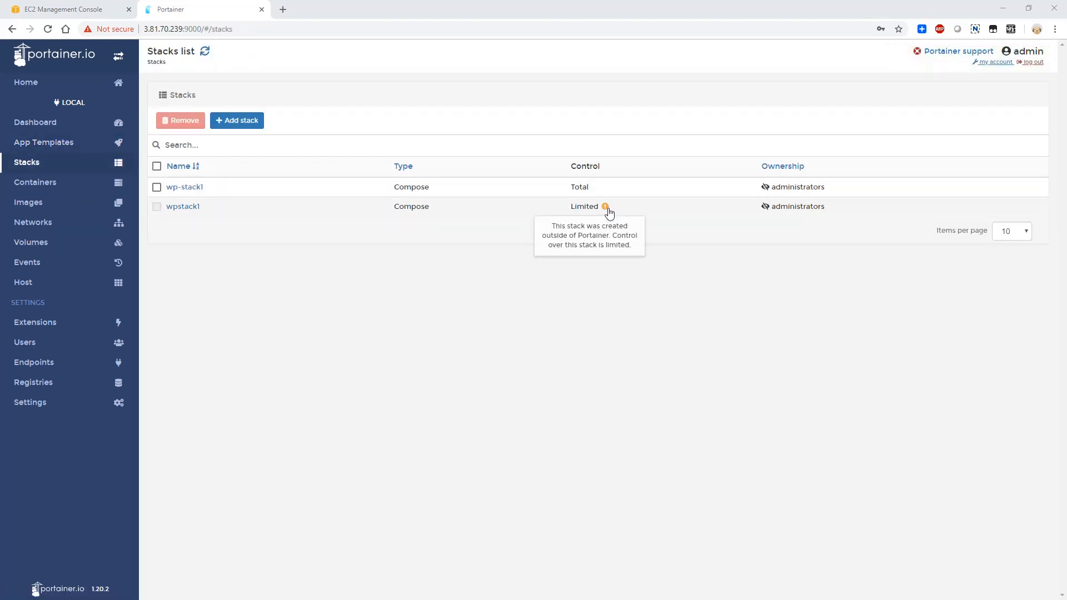
left_click(187, 208)
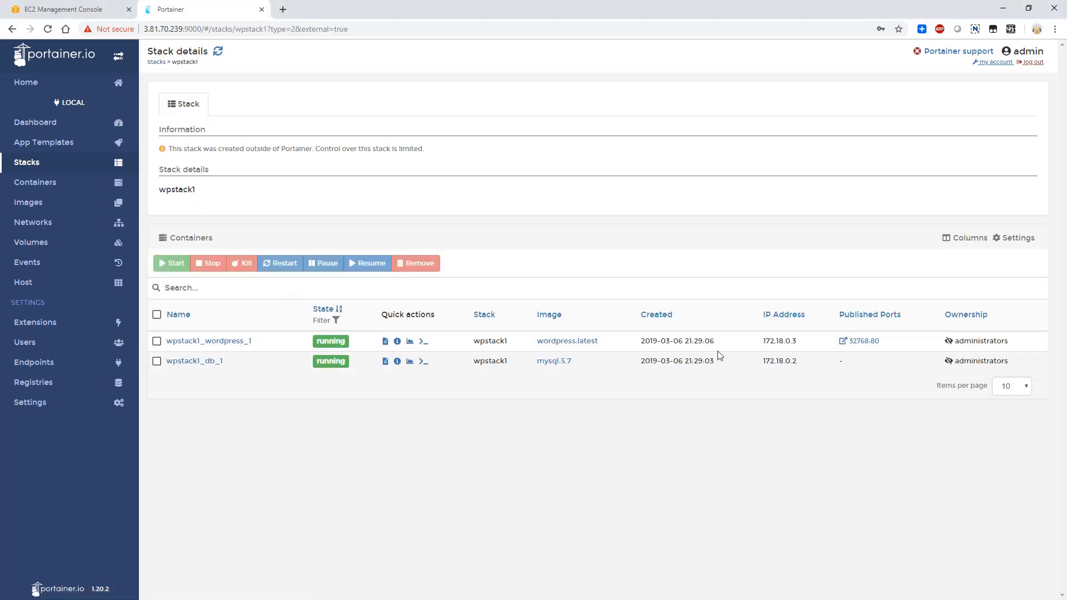
left_click_drag(887, 342, 821, 337)
left_click(93, 10)
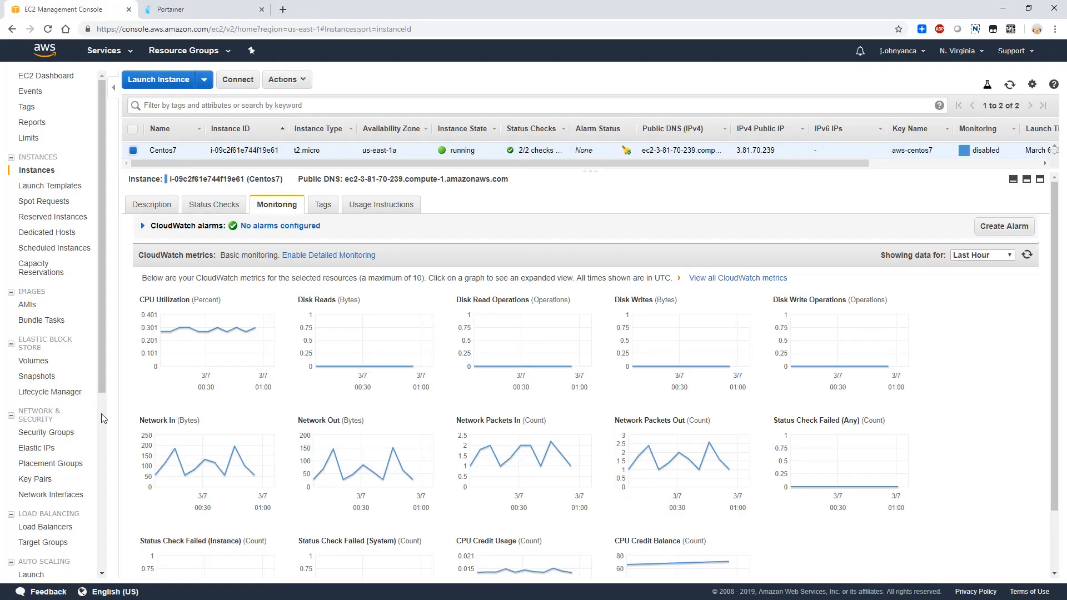
scroll(102, 418, "down", 5)
left_click(104, 50)
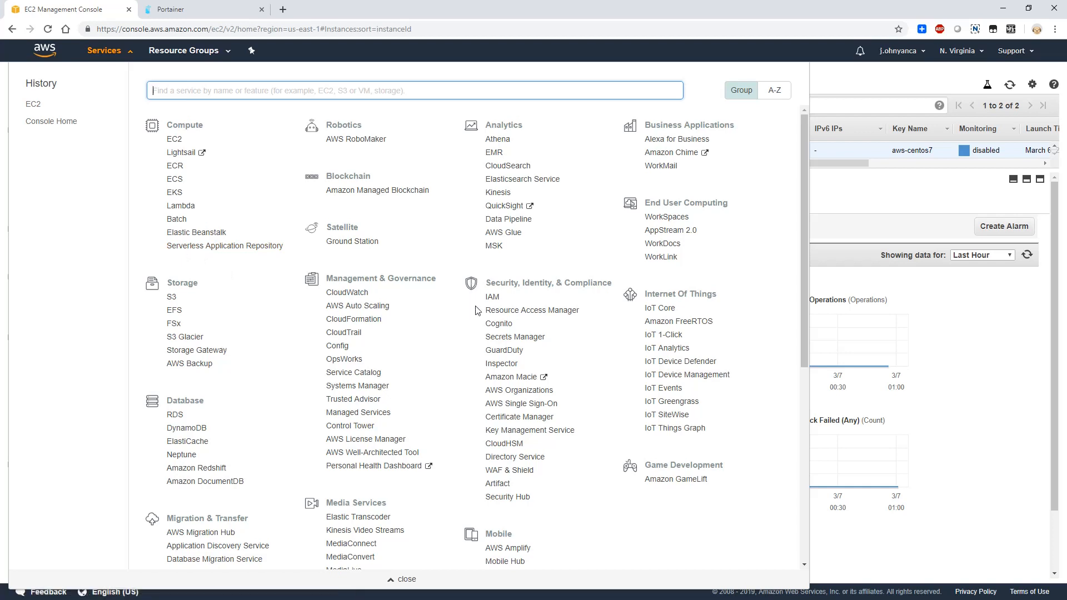
scroll(413, 378, "down", 5)
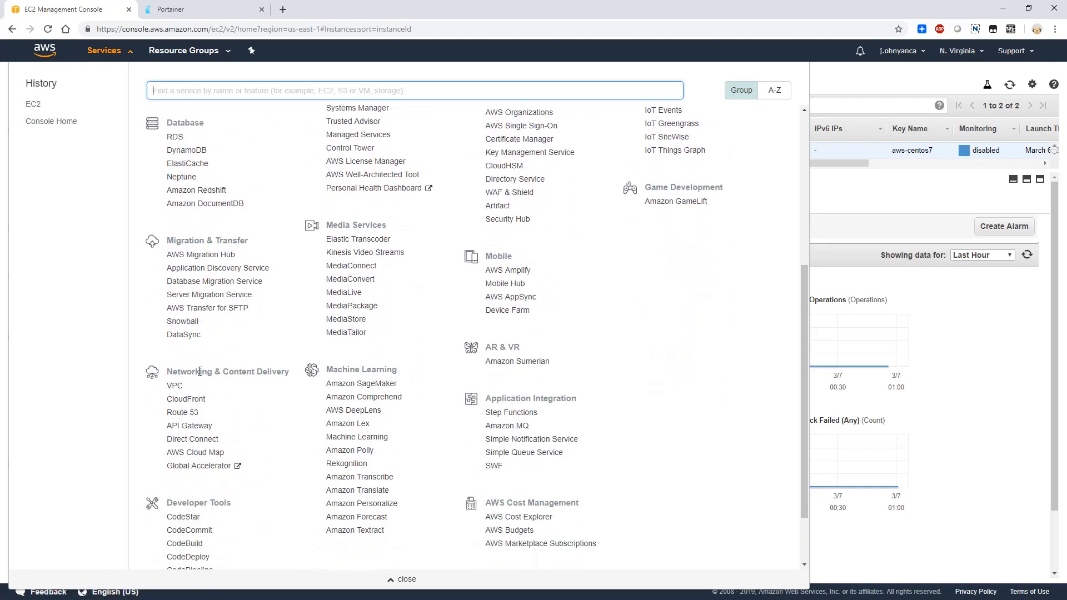
left_click(179, 389)
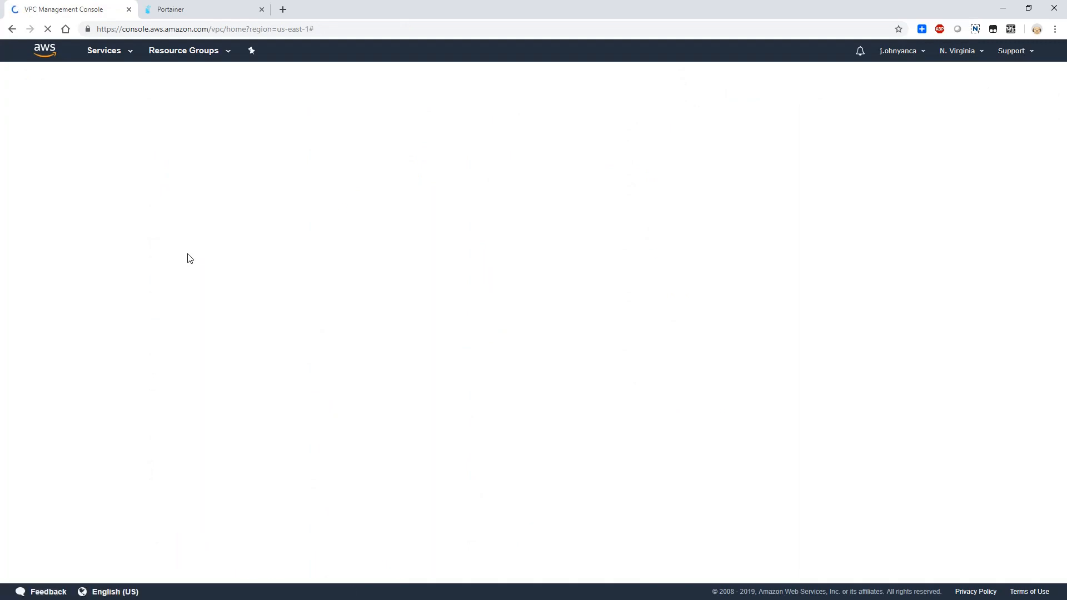
- In the EC2 console, add a custom TCP inbound rule for port 32768 with source 0.0.0.0/0 to the CentOS 7 security group and save it
left_click(199, 10)
left_click_drag(889, 349, 850, 339)
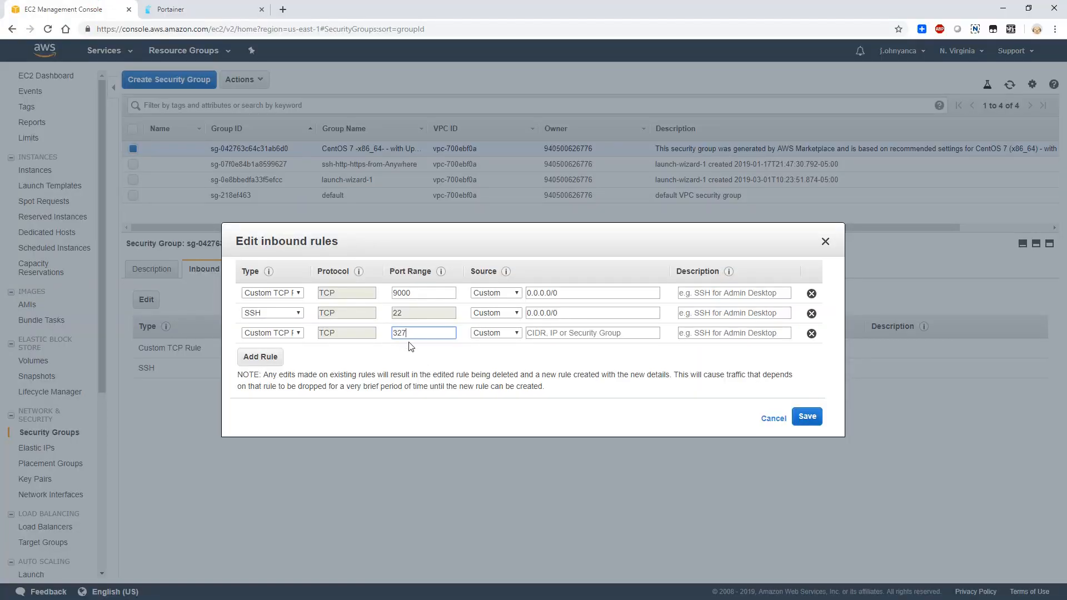
left_click(556, 334)
left_click_drag(566, 314, 500, 328)
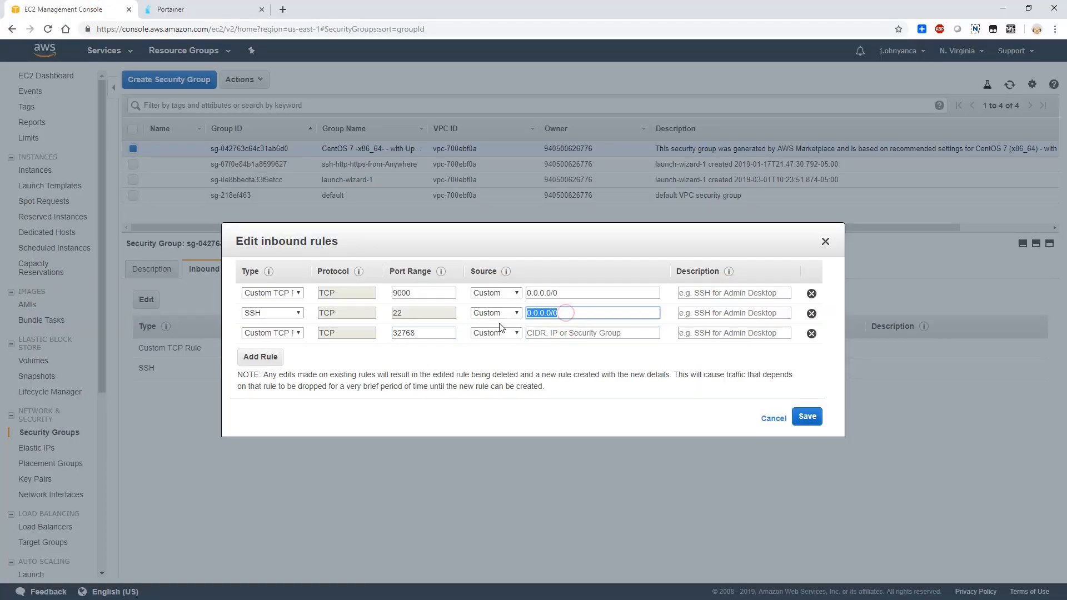
key("ctrl+c")
left_click(540, 372)
left_click(551, 332)
key("ctrl+v")
left_click(807, 416)
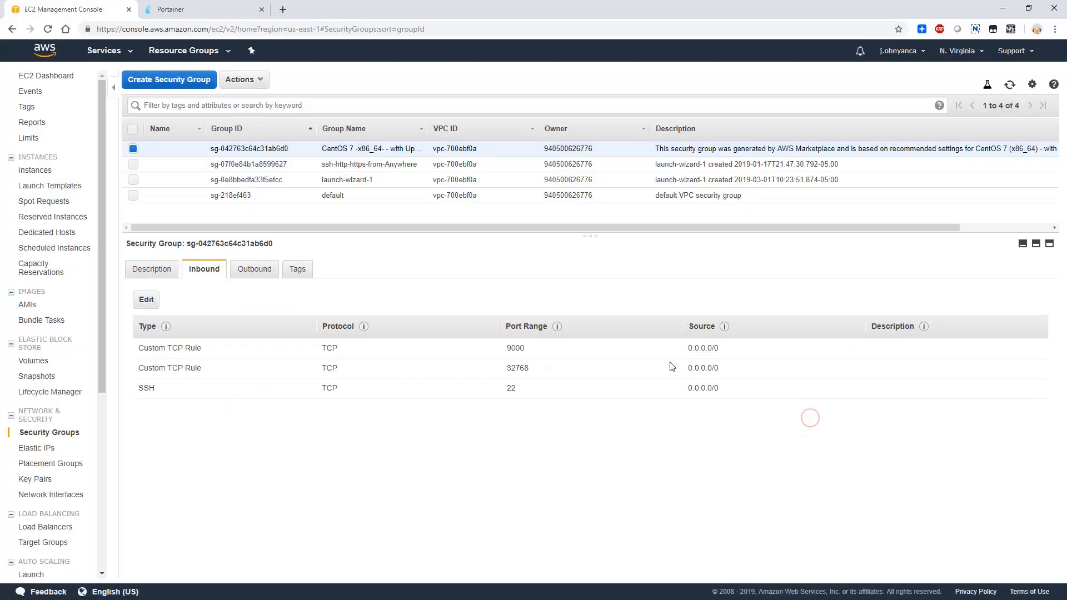
- Open the WordPress installer at 3.81.70.239:32768 in a new browser tab and continue in English (United States)
left_click(171, 9)
left_click(165, 29)
key("ctrl+c")
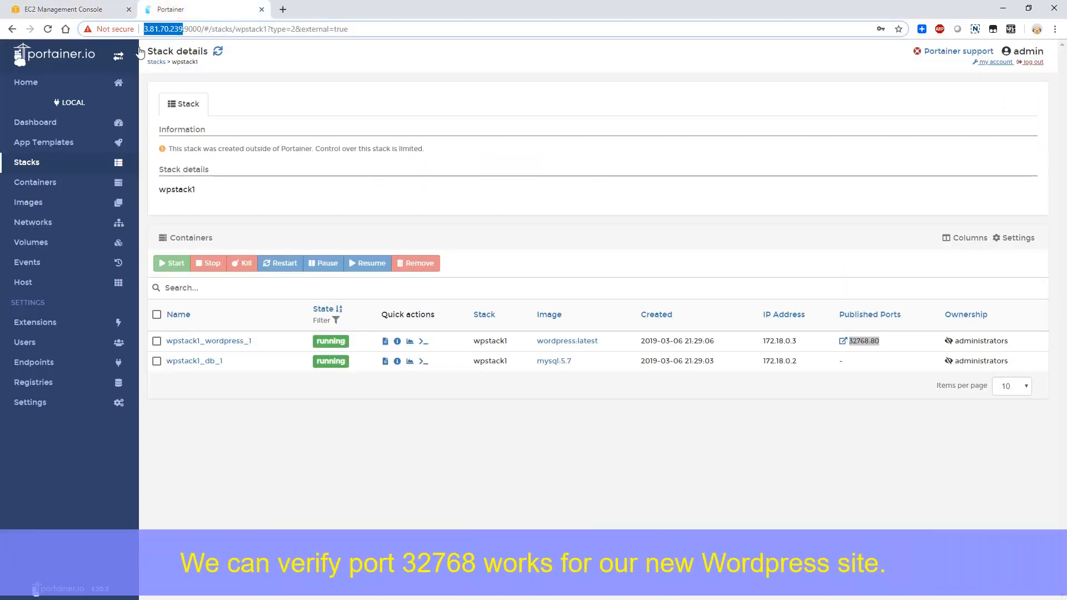
left_click(283, 9)
key("ctrl+v")
type(":32768")
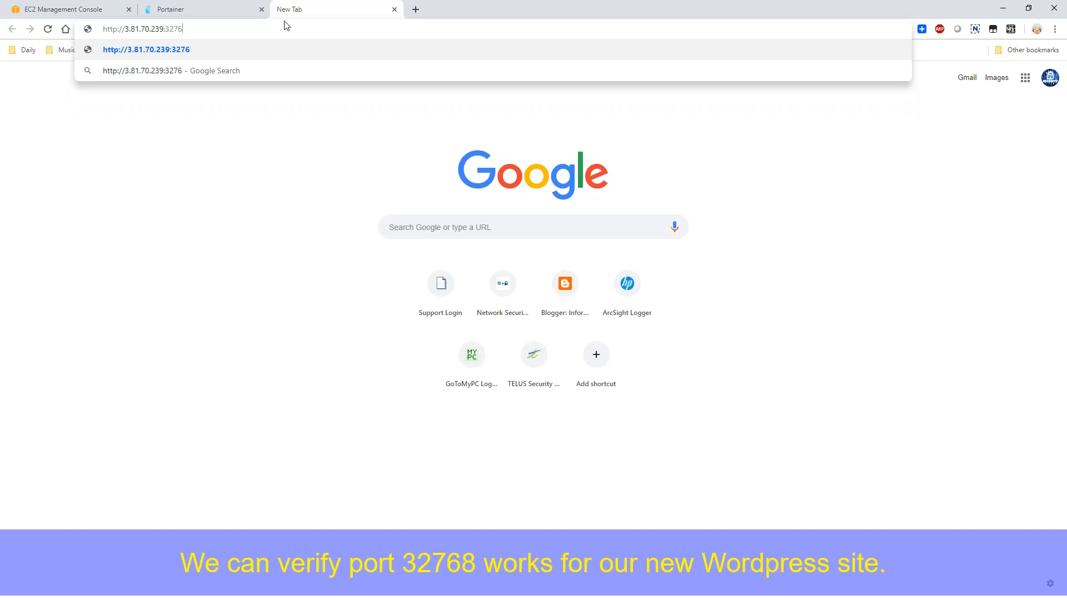
key("Return")
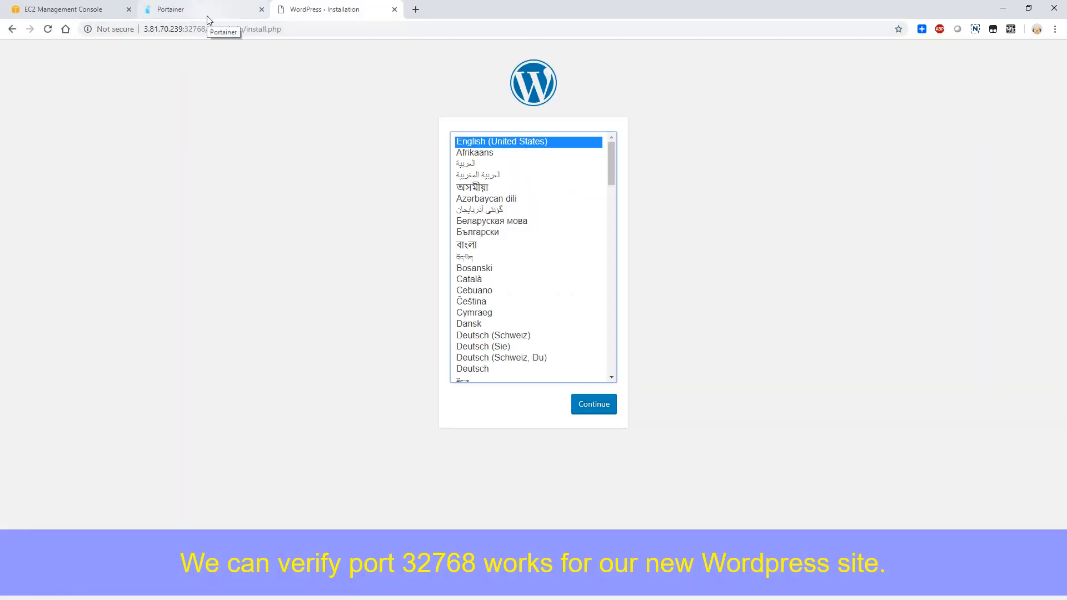
left_click(594, 404)
- In Portainer, stop the wpstack1_wordpress_1 container of the wpstack1 stack
left_click(200, 12)
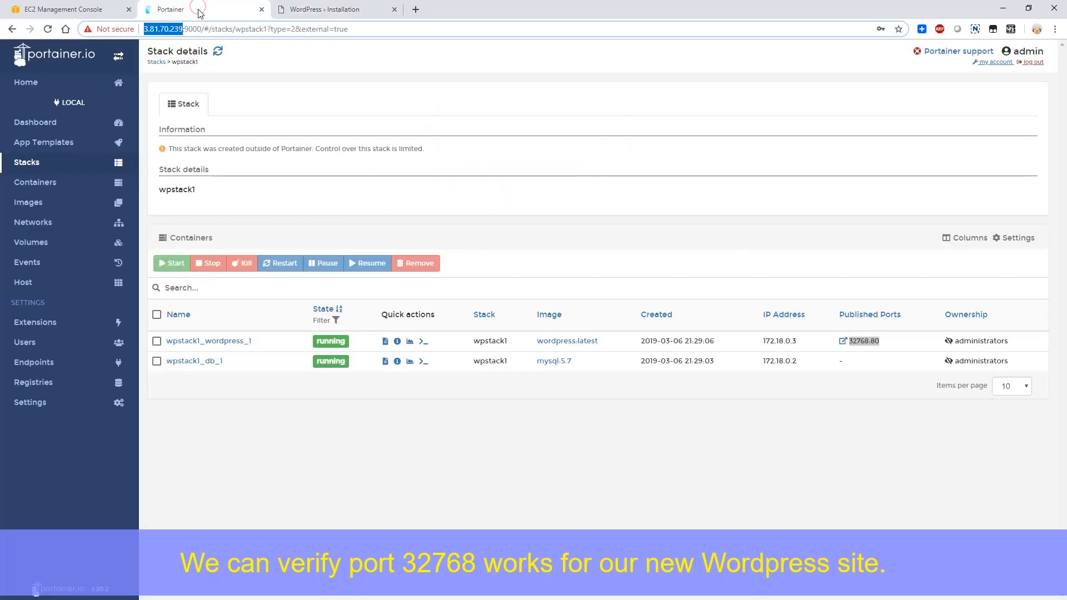
left_click(157, 340)
left_click(209, 264)
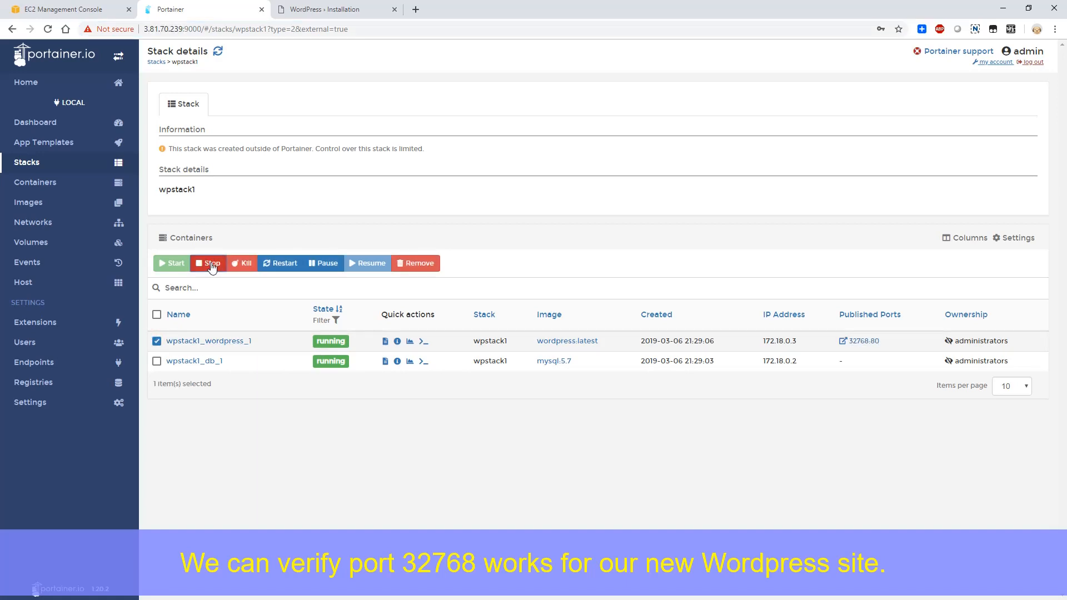
left_click(157, 361)
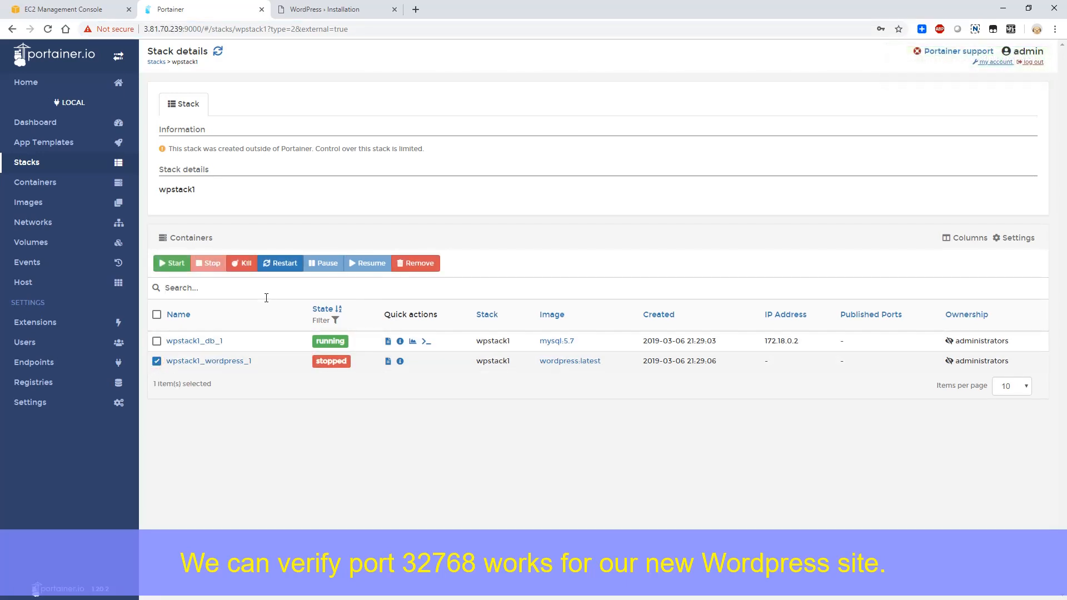
- Duplicate the wpstack1_wordpress_1 container as wpstack1_wp_1, mapping host port 80 to container port 80
left_click(237, 362)
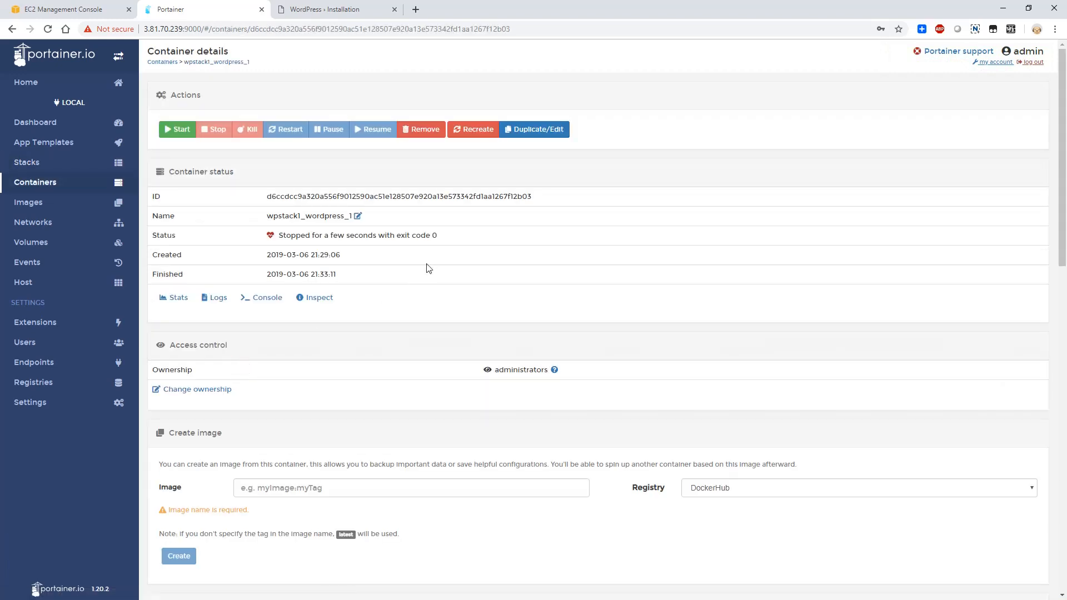
left_click(531, 130)
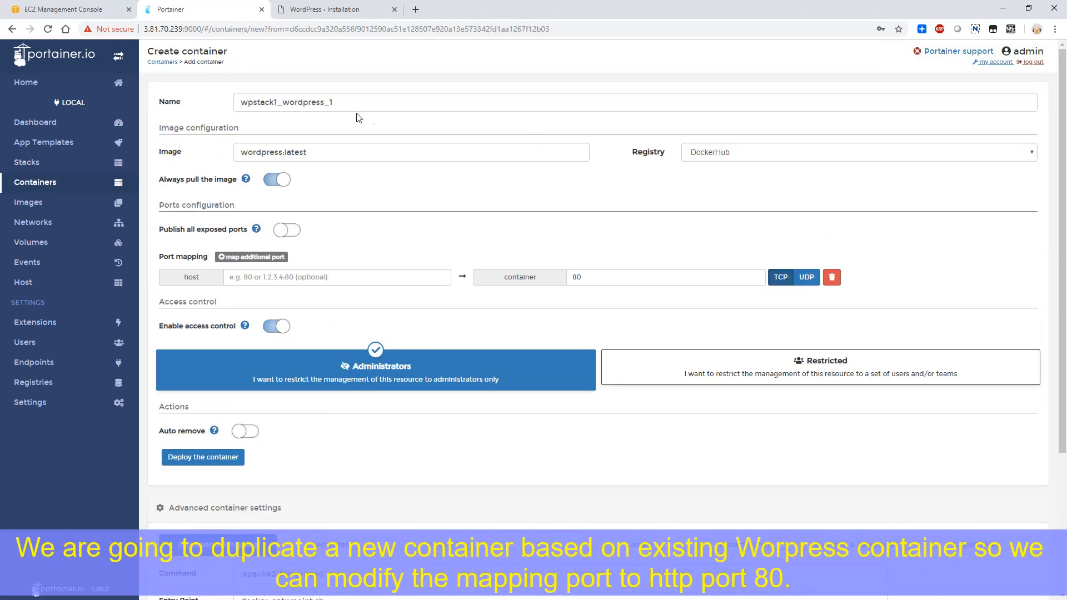
left_click_drag(326, 102, 293, 102)
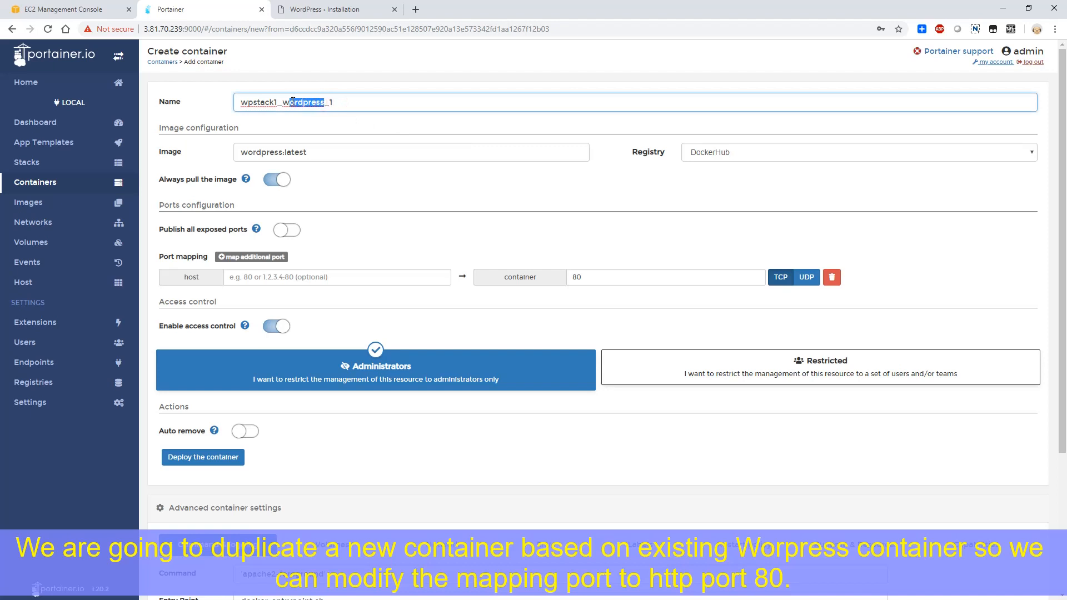
type("p")
left_click(375, 277)
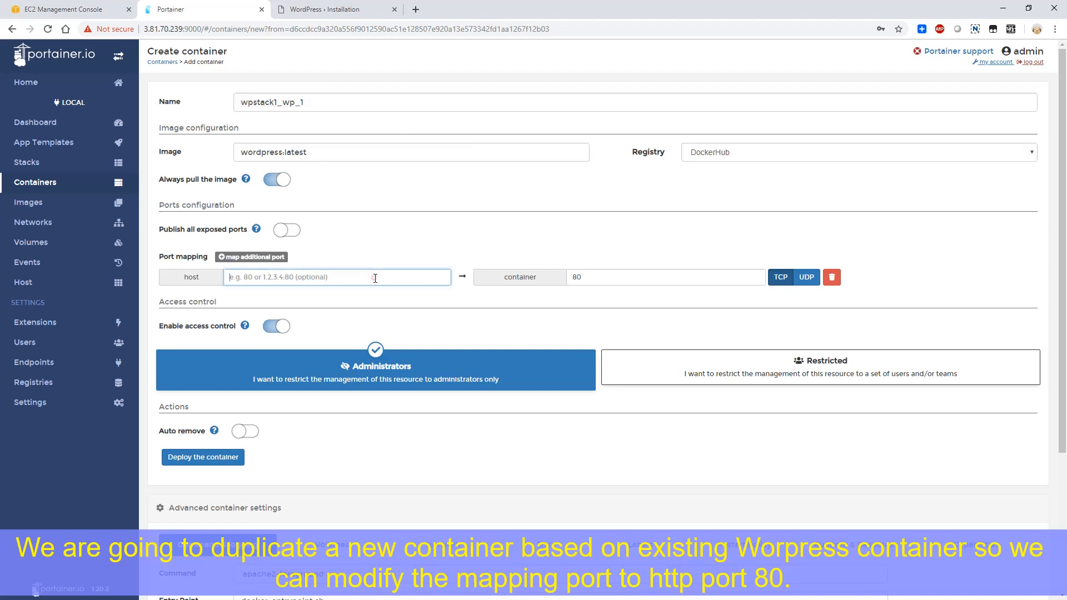
type("80")
- Review the duplicate container's advanced settings, including its restart policy, and deploy the container
scroll(379, 229, "down", 3)
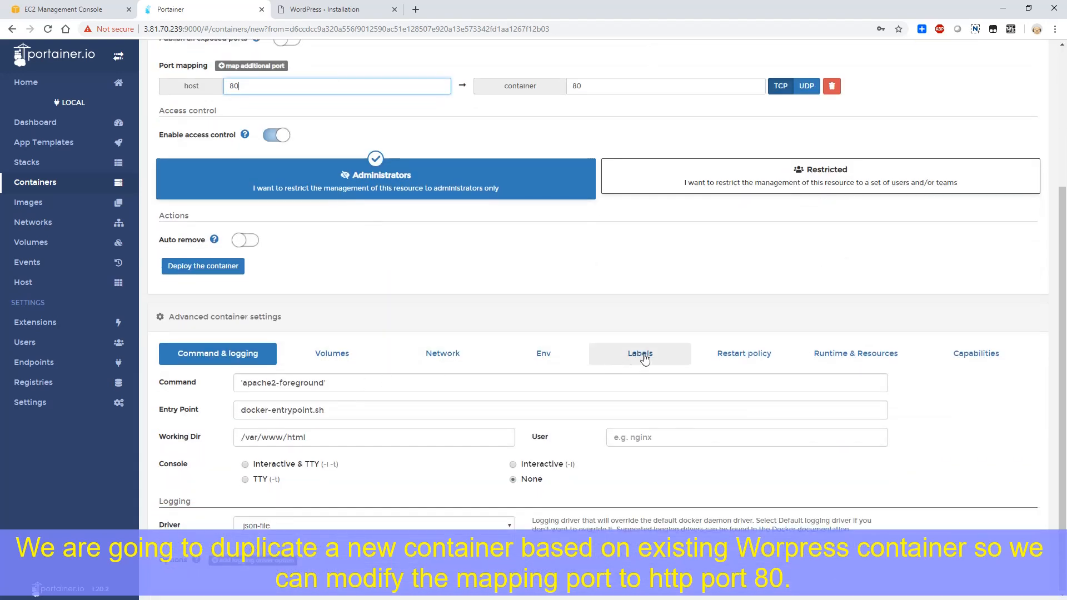
left_click(745, 353)
scroll(706, 355, "up", 3)
scroll(311, 293, "up", 2)
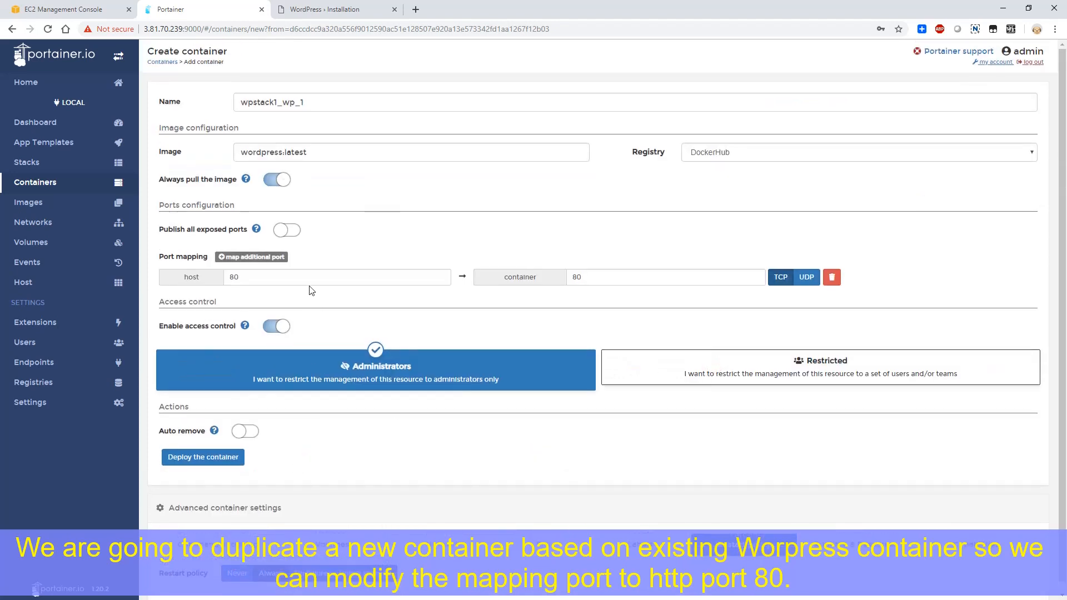
scroll(303, 328, "down", 1)
scroll(296, 335, "up", 1)
scroll(303, 328, "down", 1)
left_click(192, 457)
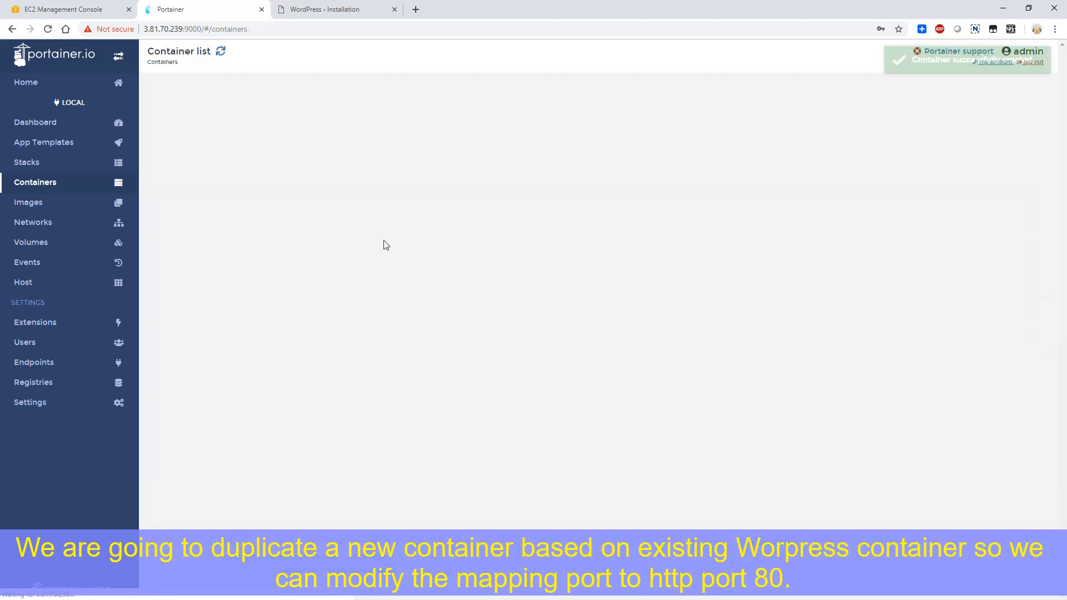
- Remove the stopped wpstack1_wordpress_1 container and confirm its removal
left_click(187, 259)
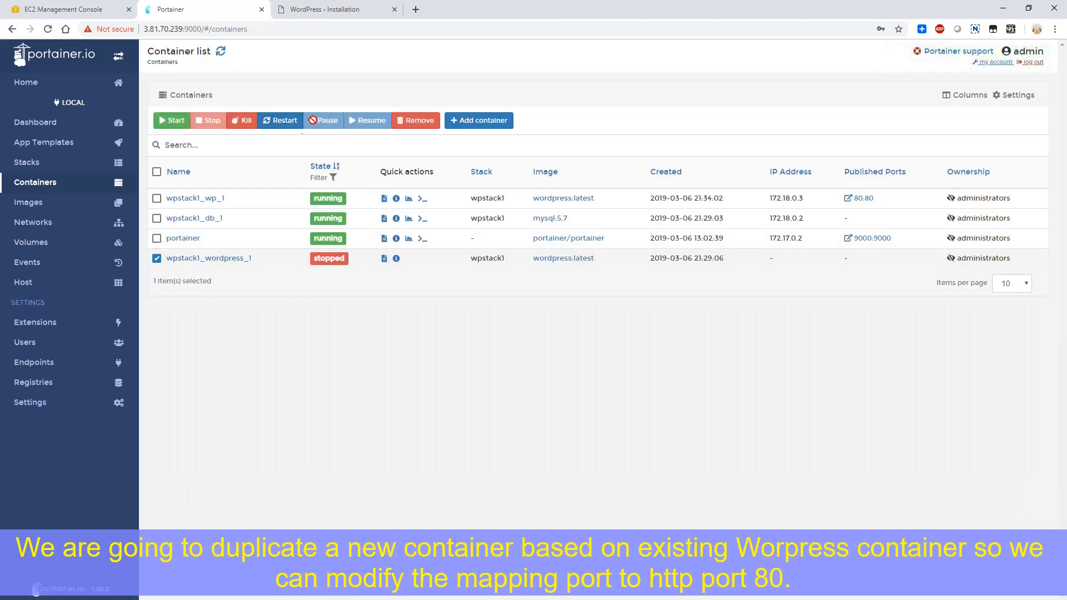
left_click(423, 122)
left_click(658, 286)
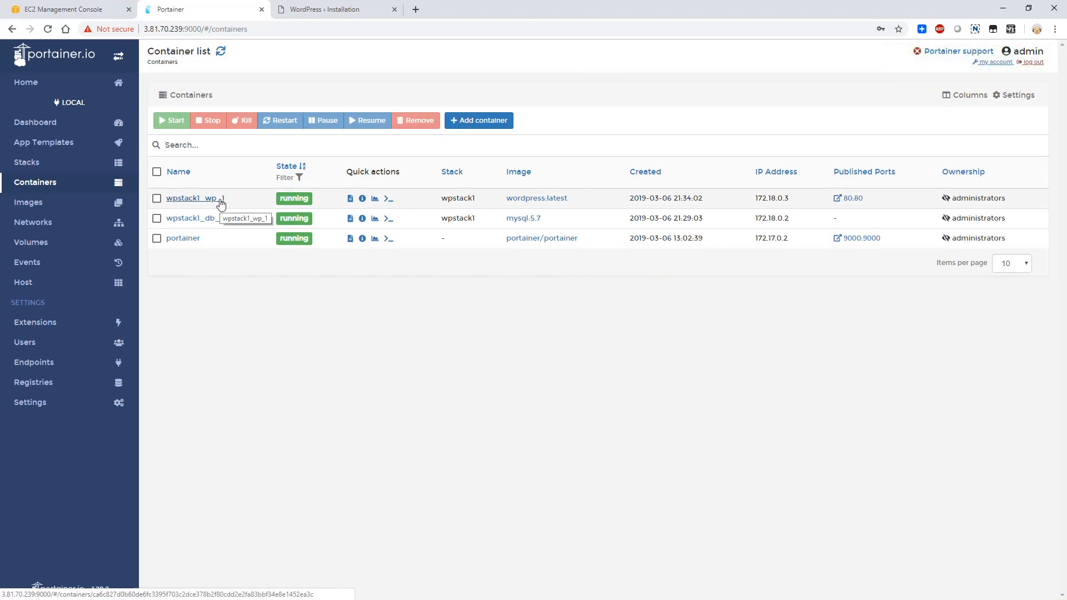
- Reload the WordPress site at 3.81.70.239 without the port number and the installer path
left_click(316, 11)
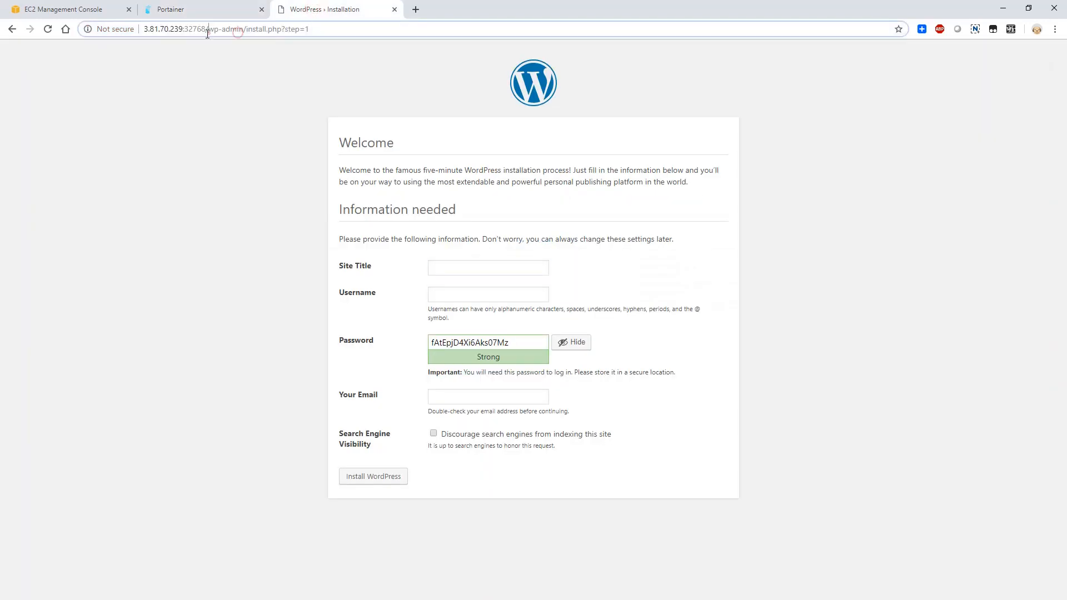
left_click_drag(185, 29, 309, 29)
left_click(475, 60)
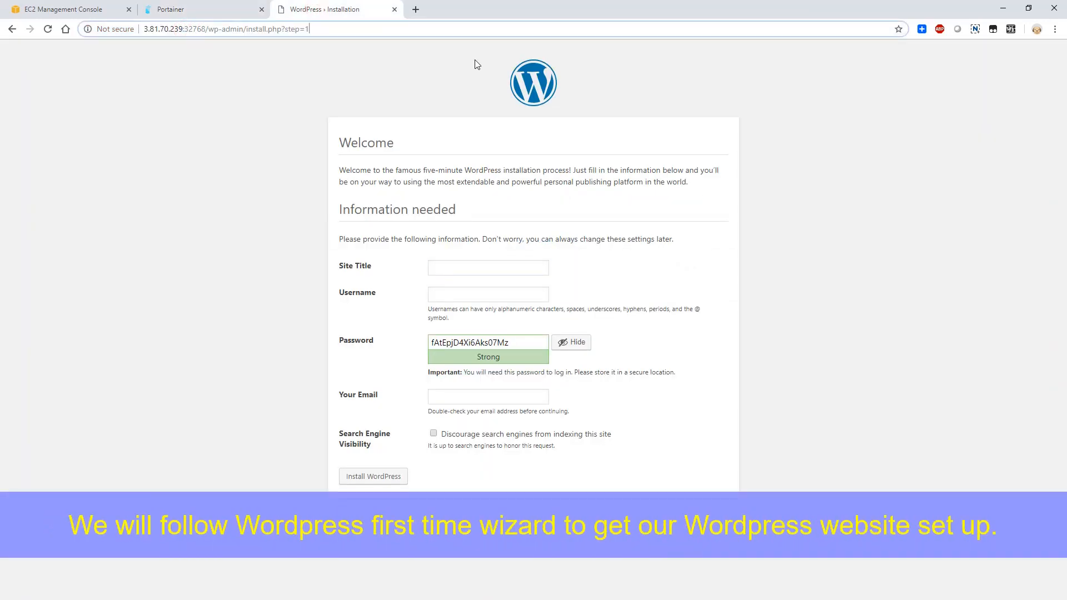
key("BackSpace")
key("BackSpace")
key("BackSpace")
key("BackSpace")
key("BackSpace")
key("BackSpace")
key("BackSpace")
key("BackSpace")
key("BackSpace")
key("BackSpace")
key("BackSpace")
key("BackSpace")
key("BackSpace")
key("BackSpace")
key("BackSpace")
key("BackSpace")
key("BackSpace")
key("BackSpace")
key("BackSpace")
key("BackSpace")
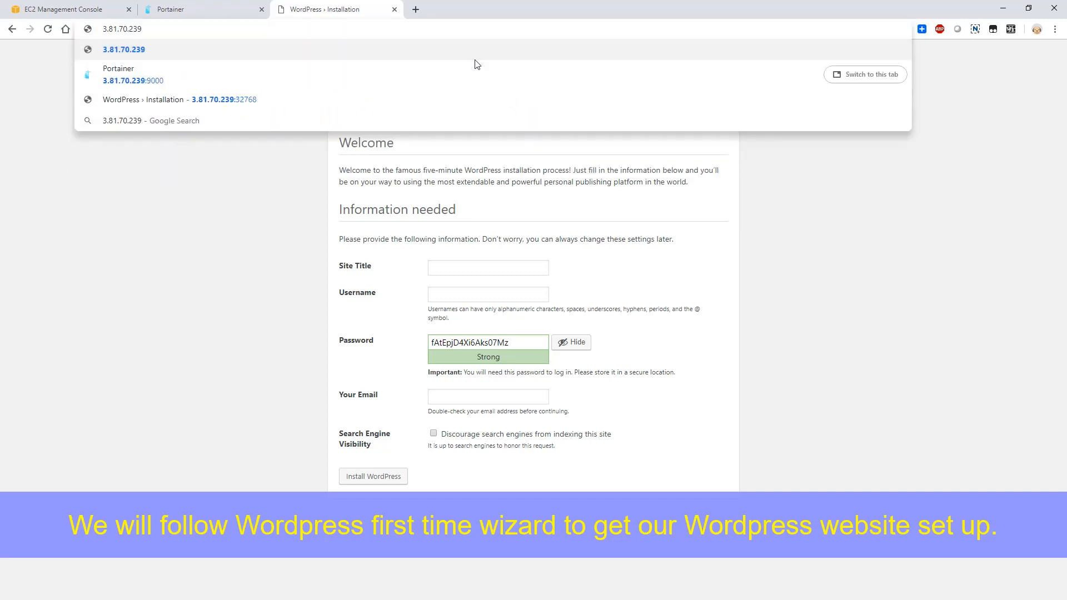
key("Return")
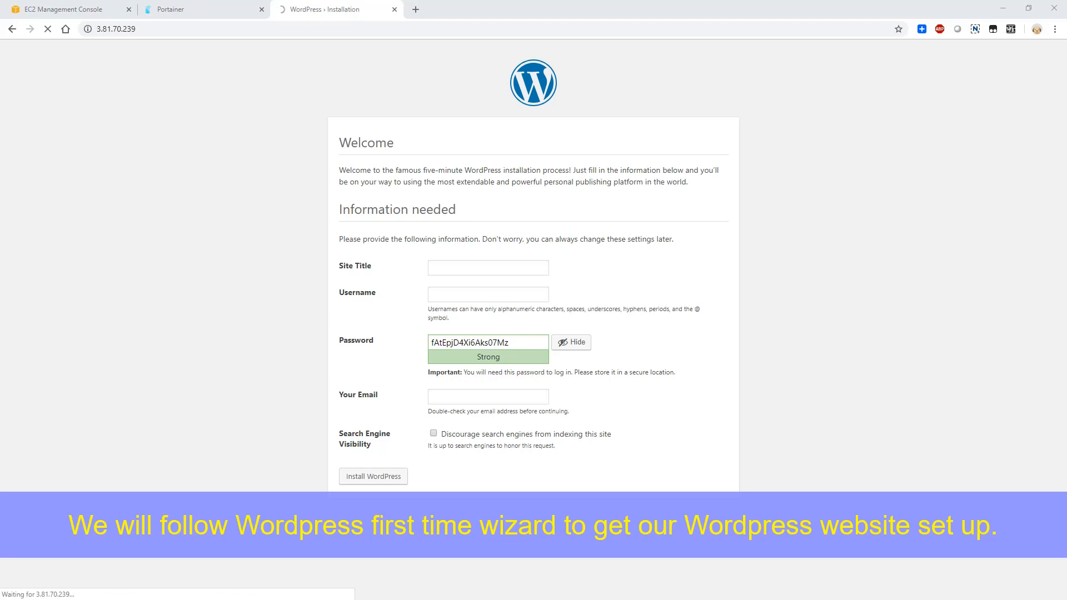
- In the EC2 console, add an HTTP inbound rule for port 80 from source 0.0.0.0/0 to the CentOS 7 security group and save it
left_click(72, 10)
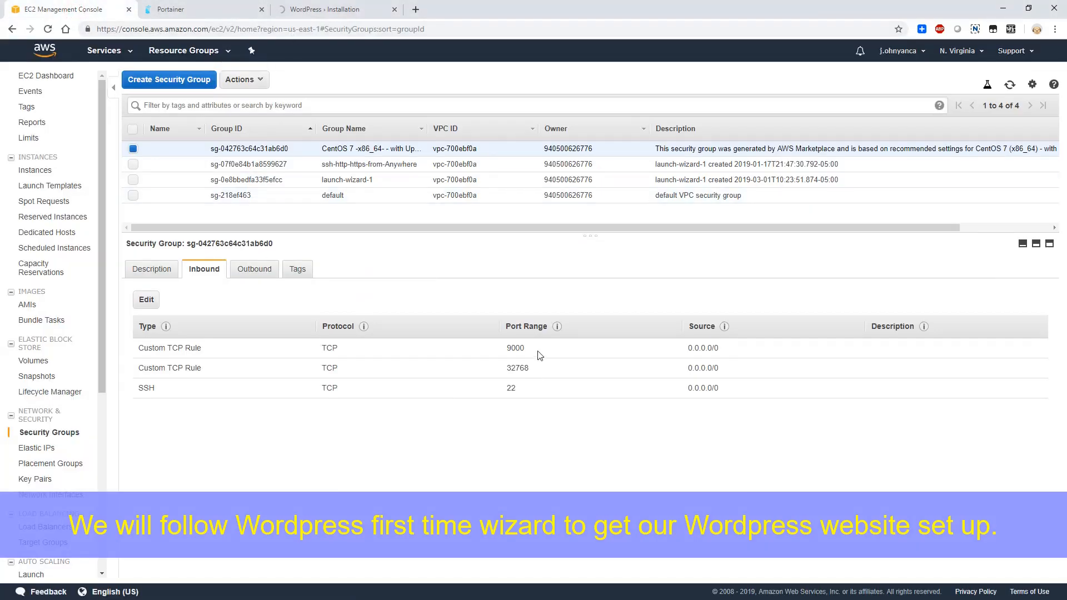
left_click(146, 300)
left_click(259, 354)
left_click(272, 343)
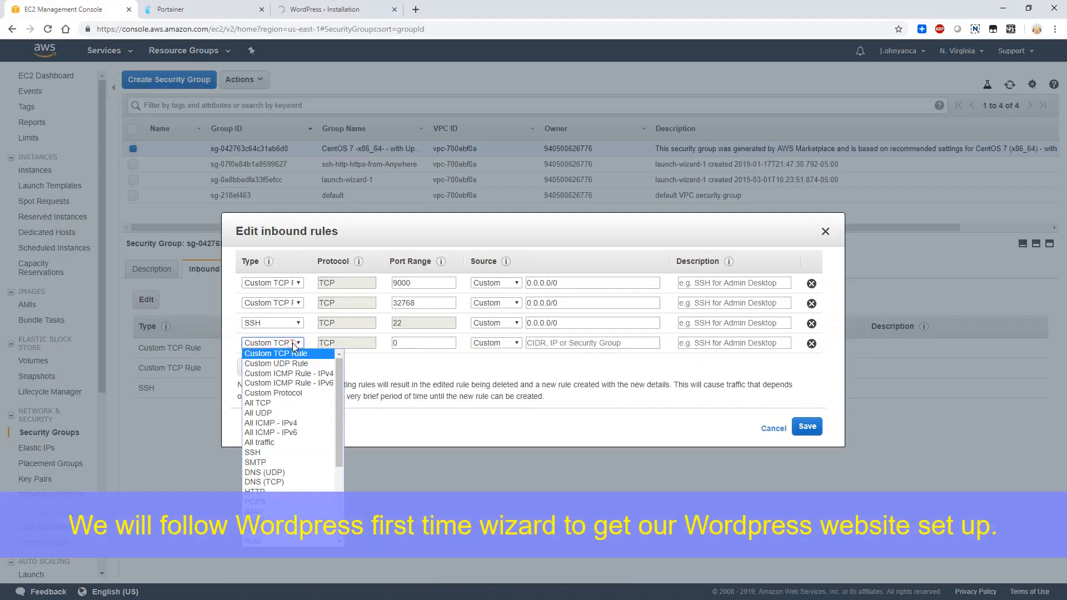
left_click(280, 491)
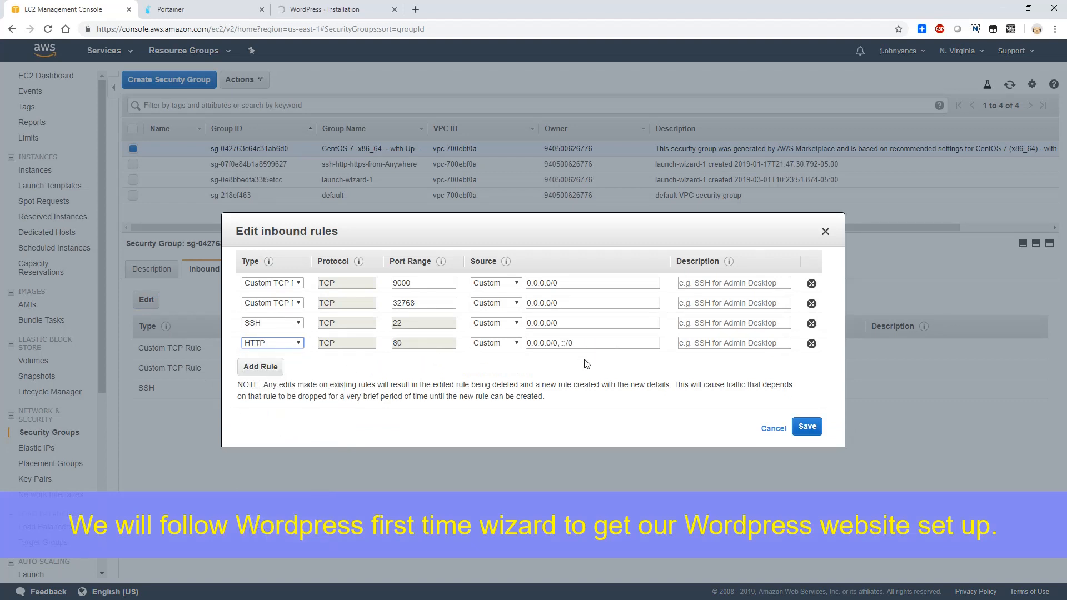
left_click(602, 343)
key("BackSpace")
key("BackSpace")
key("BackSpace")
key("BackSpace")
key("BackSpace")
key("BackSpace")
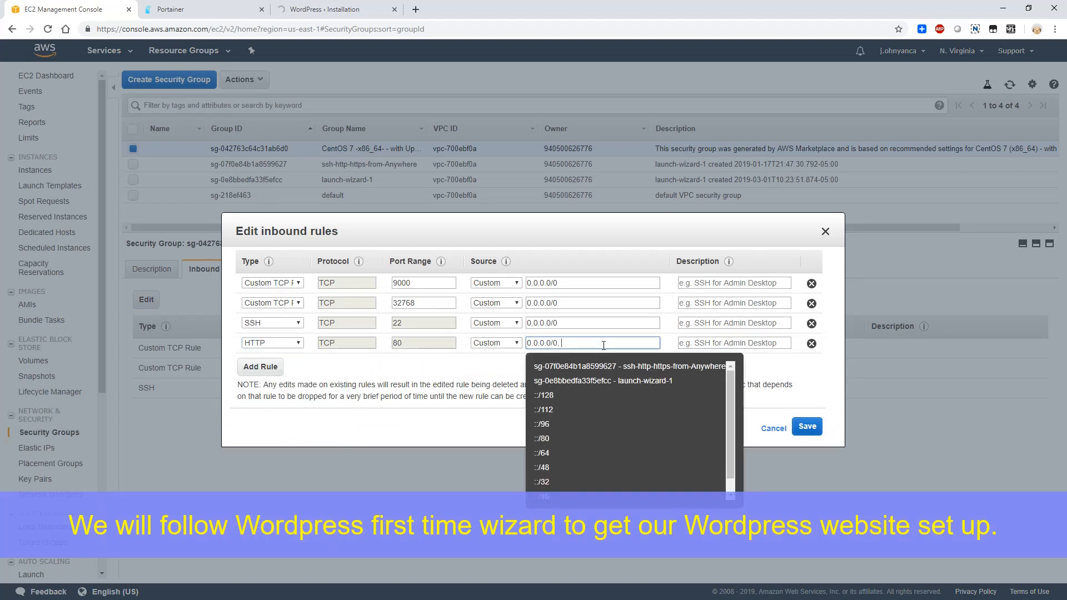
left_click(806, 426)
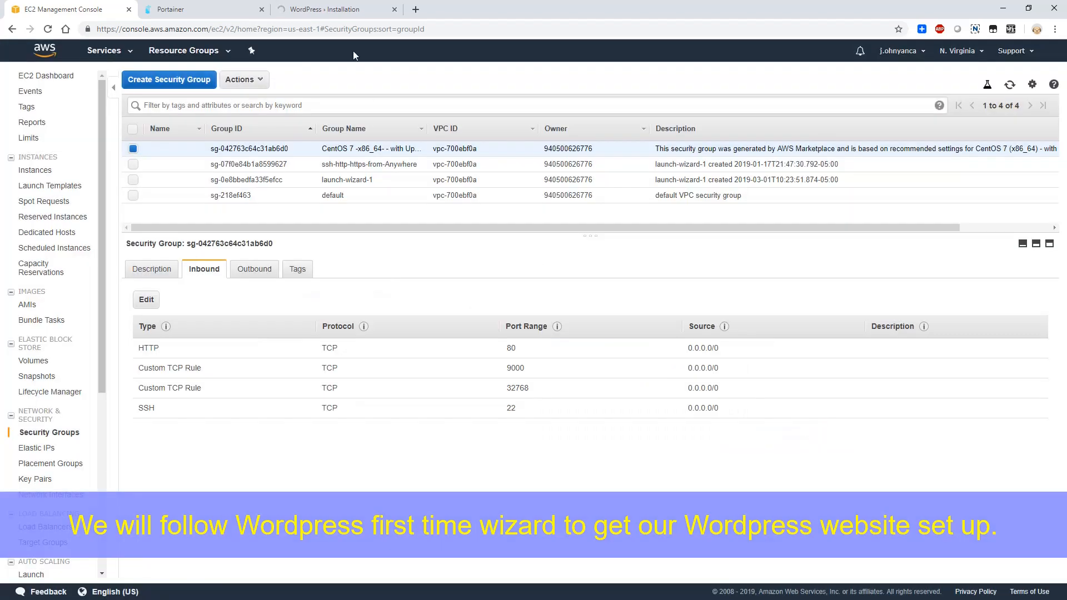
- Switch back to the WordPress site, reload it and continue the installer in English (United States)
left_click(325, 10)
left_click(327, 28)
key("Return")
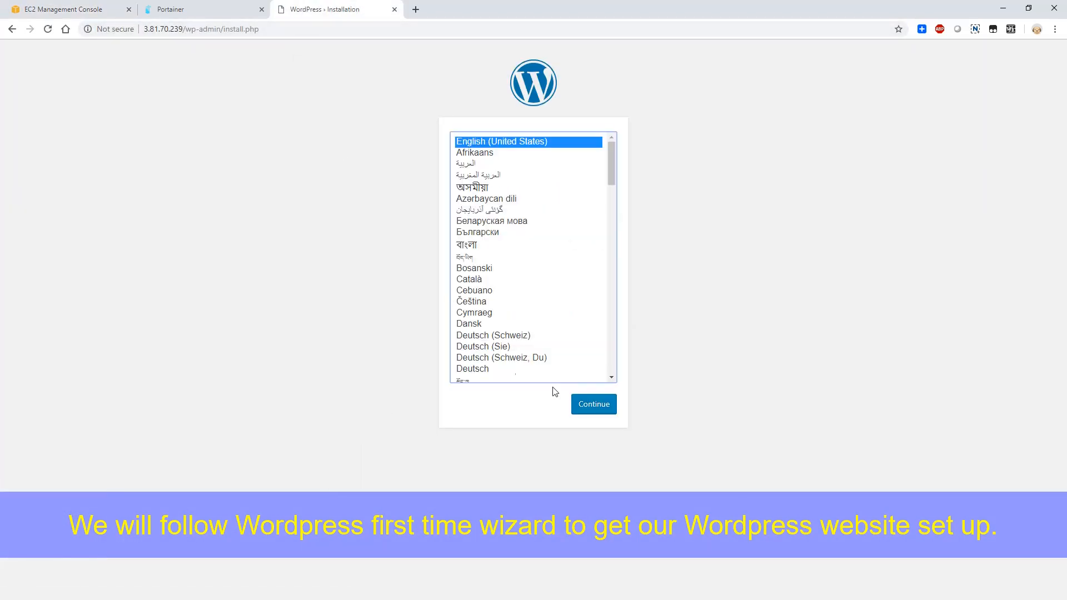
left_click(585, 413)
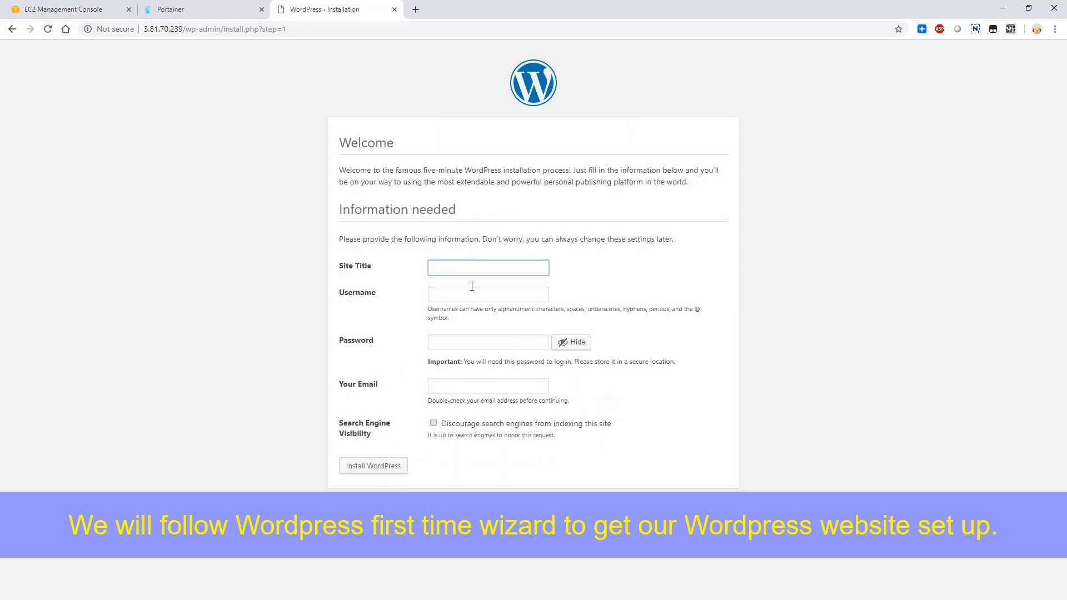
- Set the site title to Cyber Security Memo and enter the administrator username
left_click(463, 264)
type("Cy")
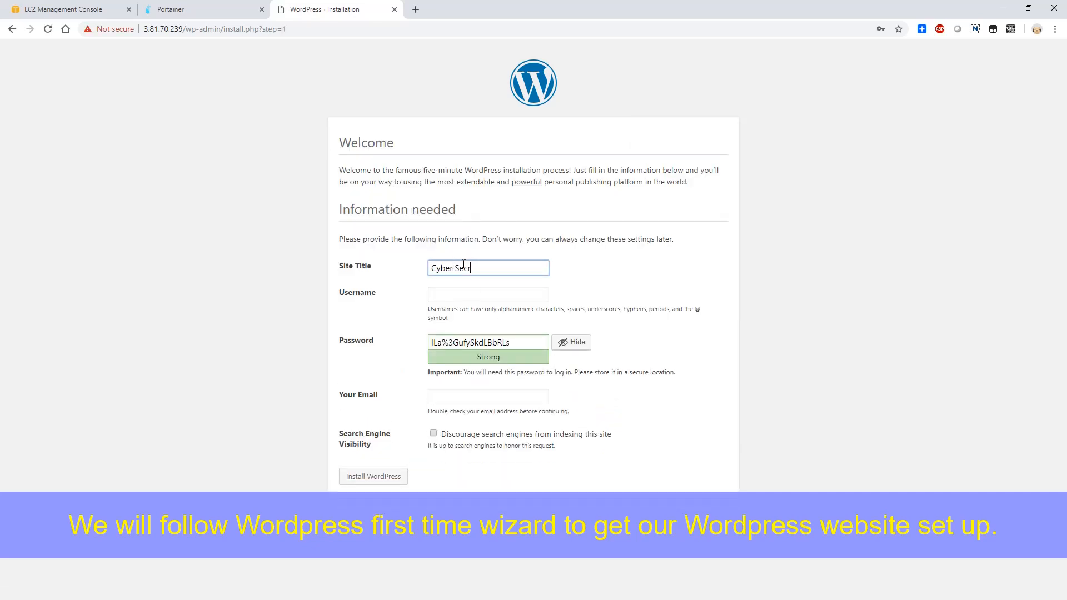
type("ber Security Memo")
key("Tab")
key("Tab")
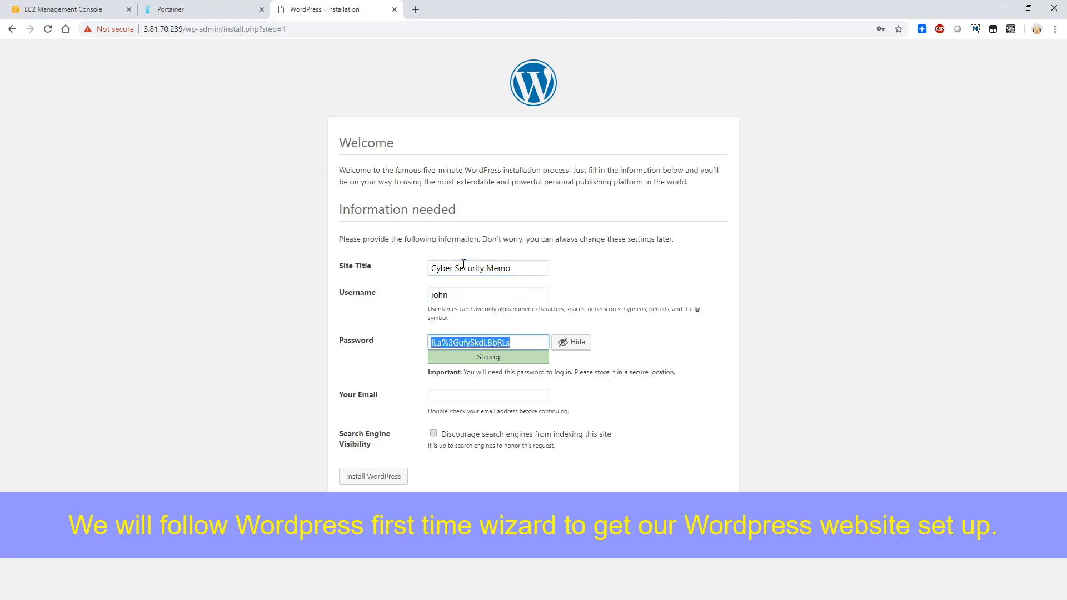
- Enter the administrator password, confirm use of a weak password, fill in the email address and install WordPress
type("1234567890-=")
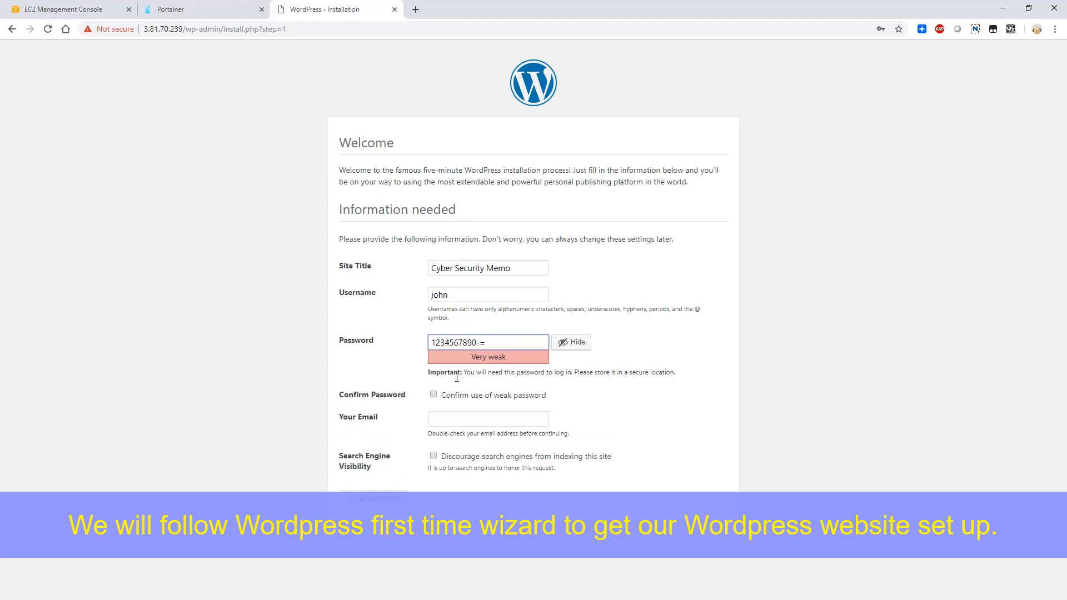
left_click(433, 394)
left_click(445, 418)
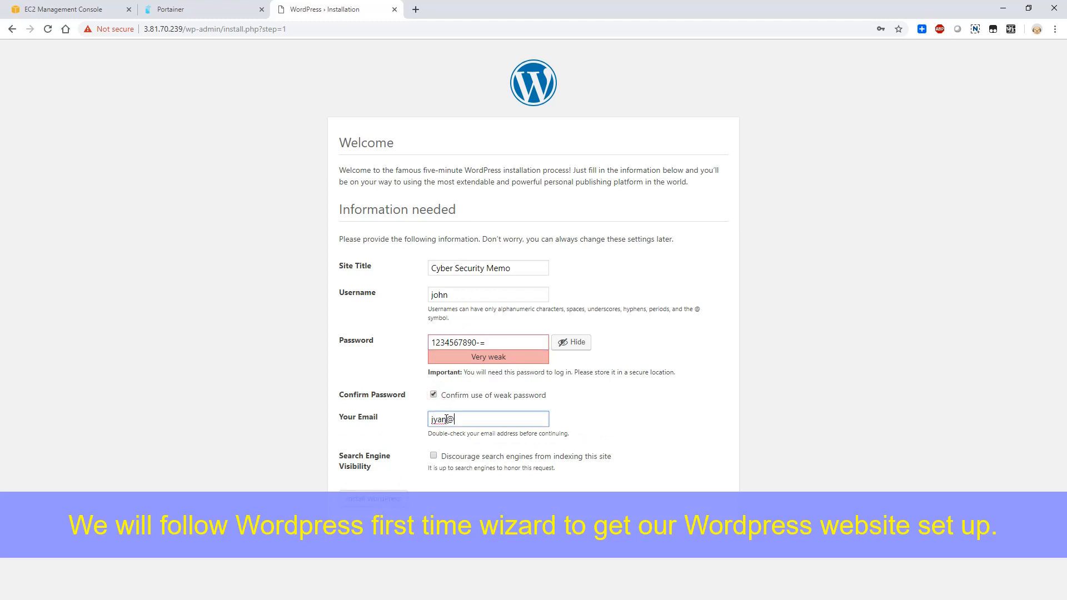
left_click(373, 498)
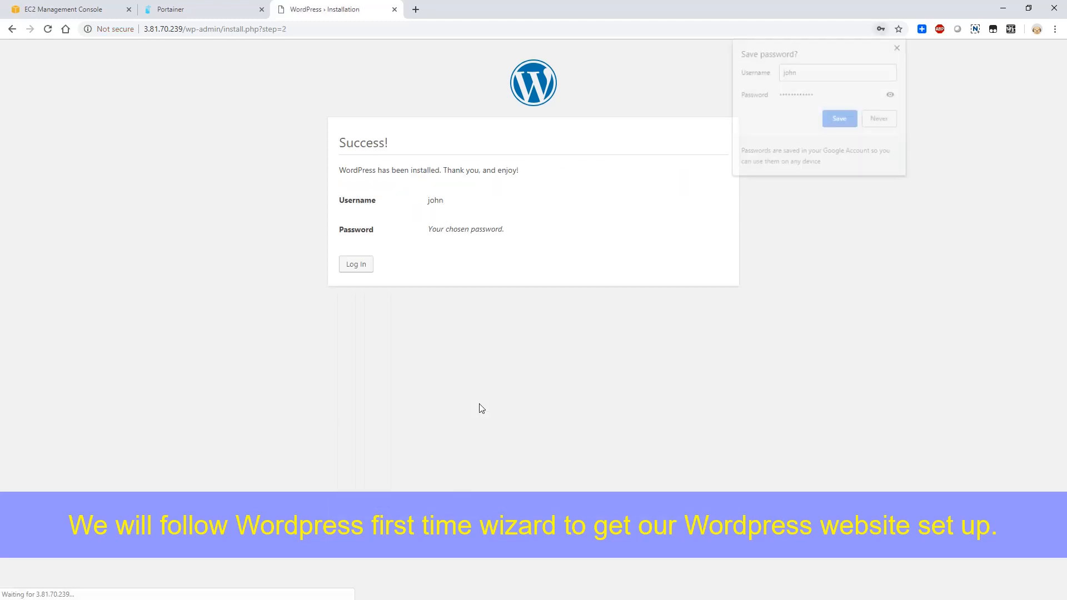
- Log in to WordPress with the administrator username and password, and save the login in the browser
left_click(358, 264)
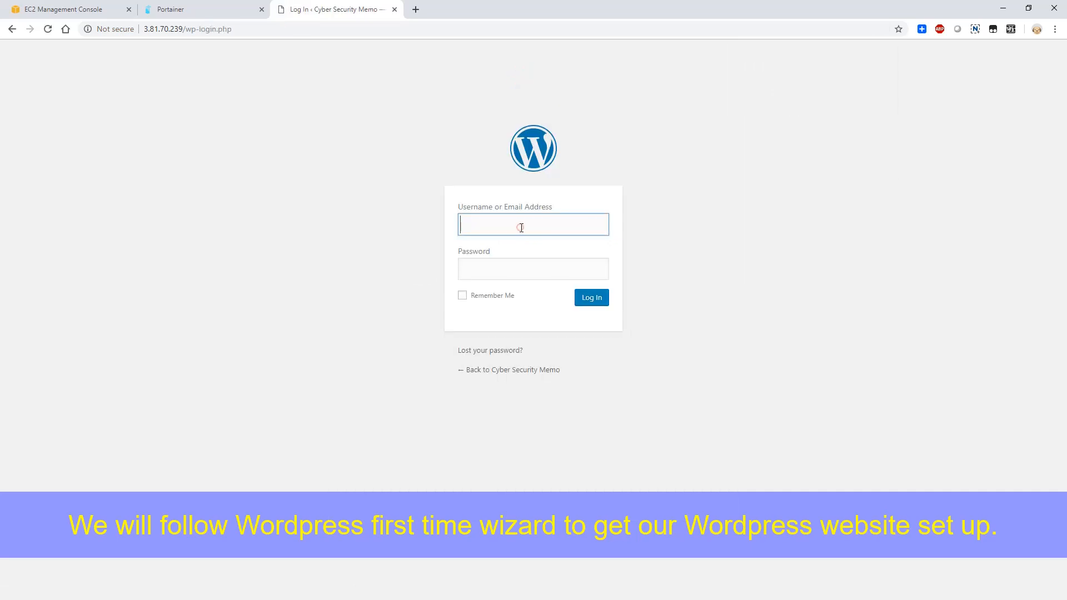
type("john")
key("Tab")
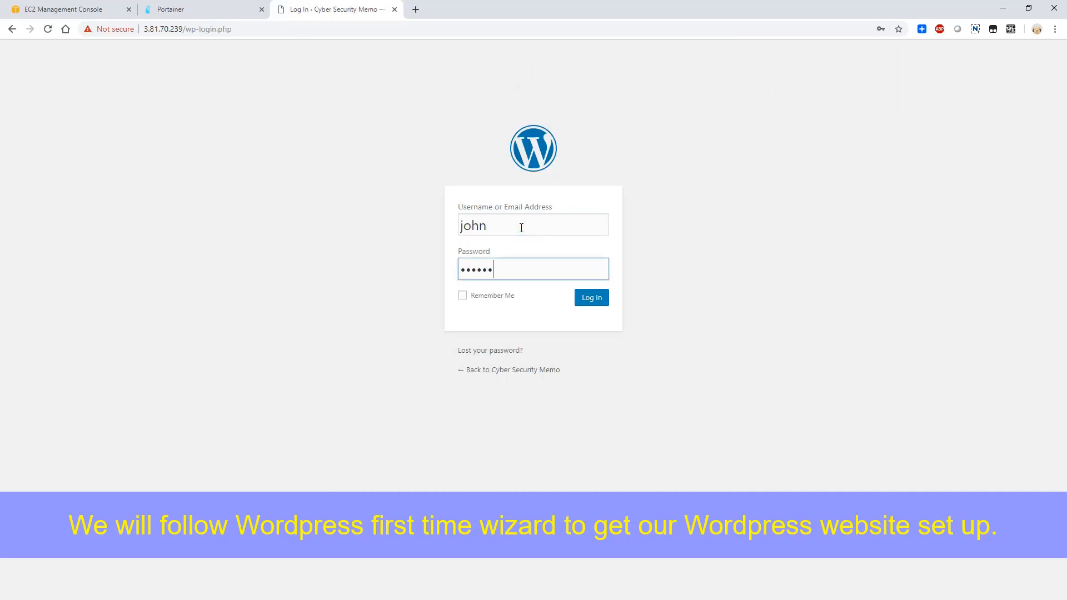
key("Return")
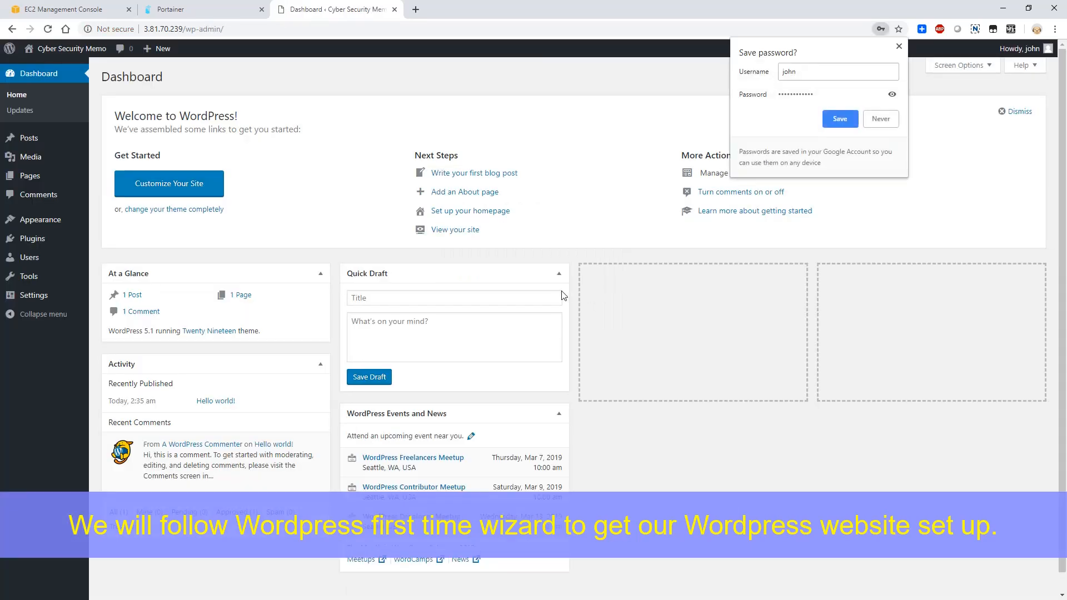
left_click(847, 120)
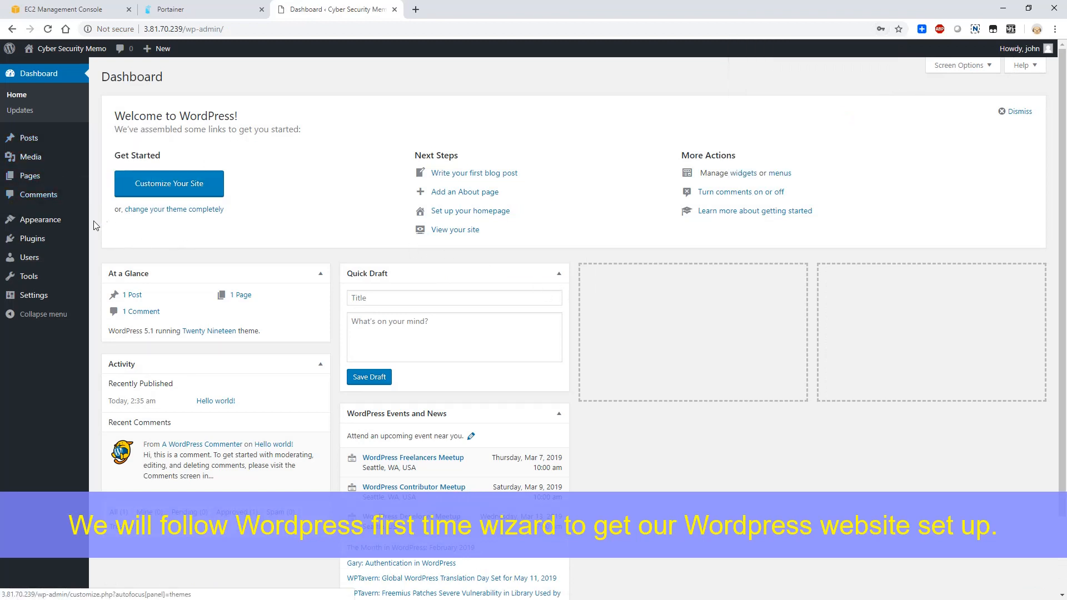
- Search the WordPress plugins for "all in one migration", then install and activate All-in-One WP Migration
left_click(32, 238)
left_click(167, 77)
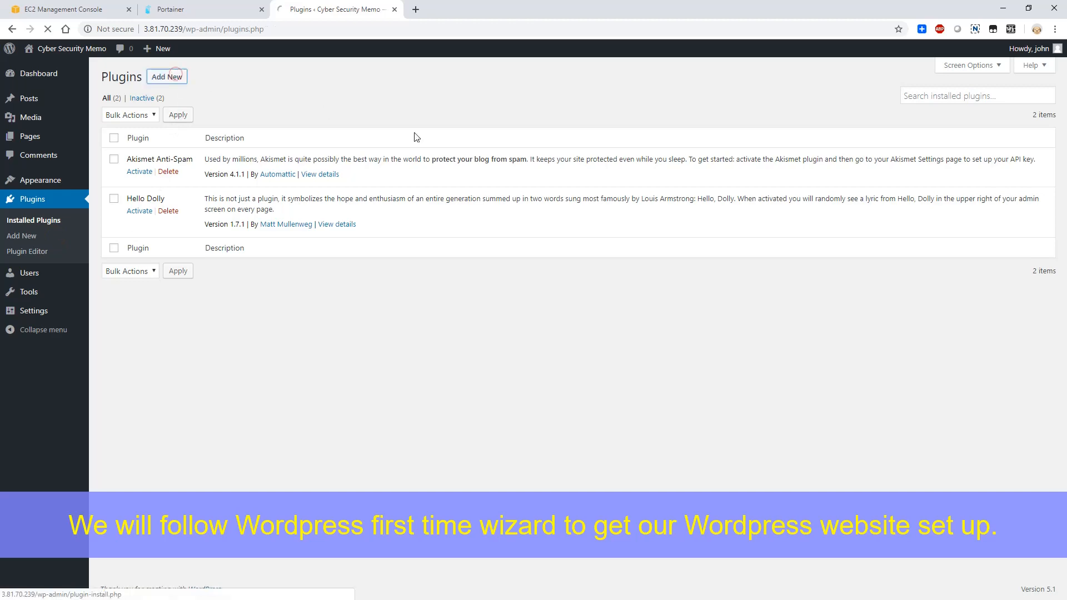
left_click(901, 107)
type("a")
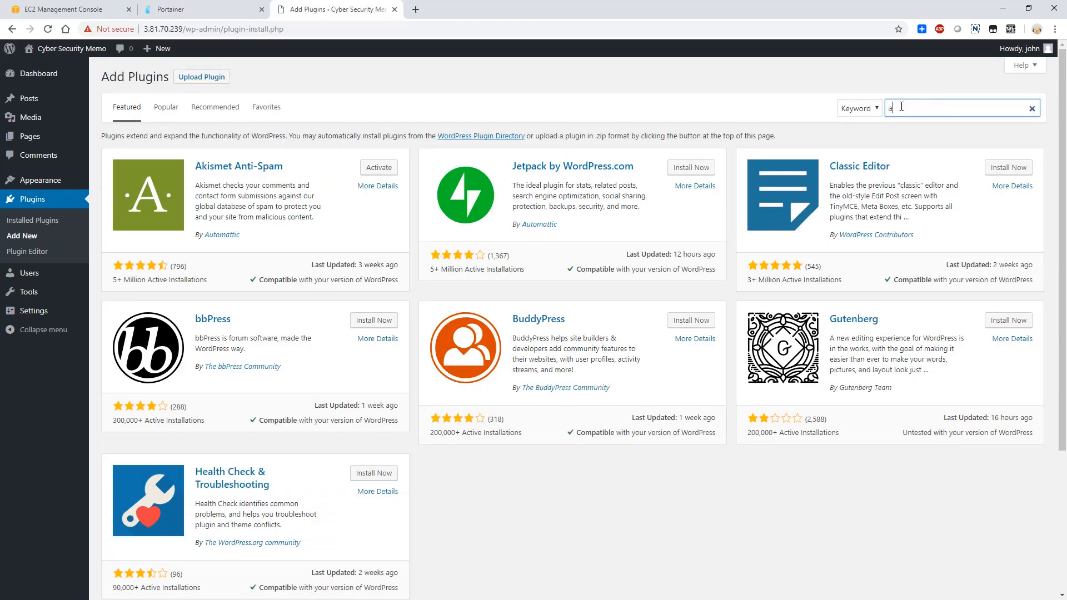
type("ll in one migration")
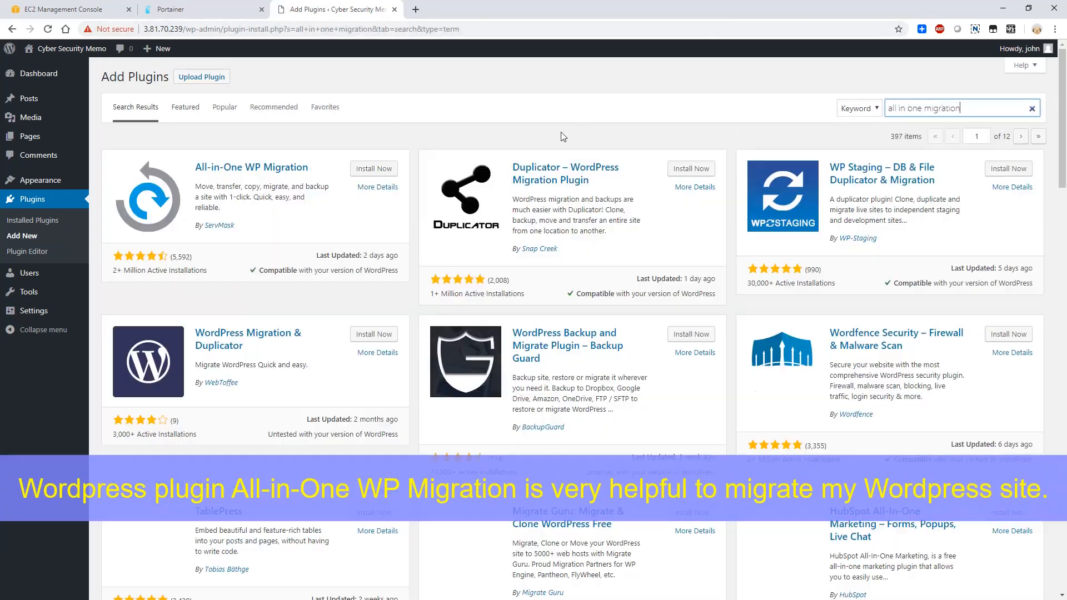
left_click(374, 168)
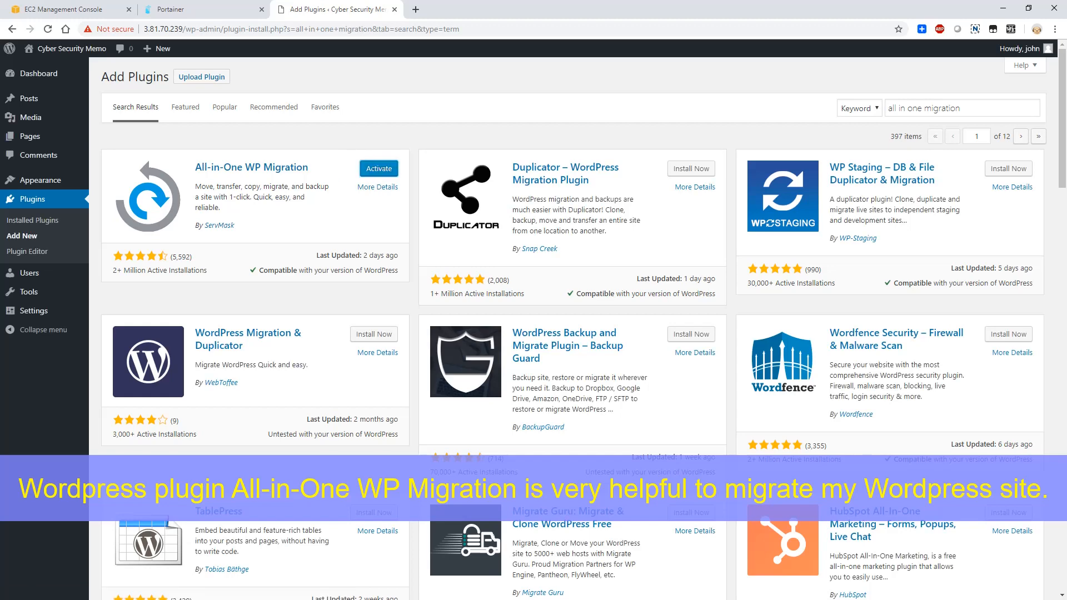
left_click(378, 172)
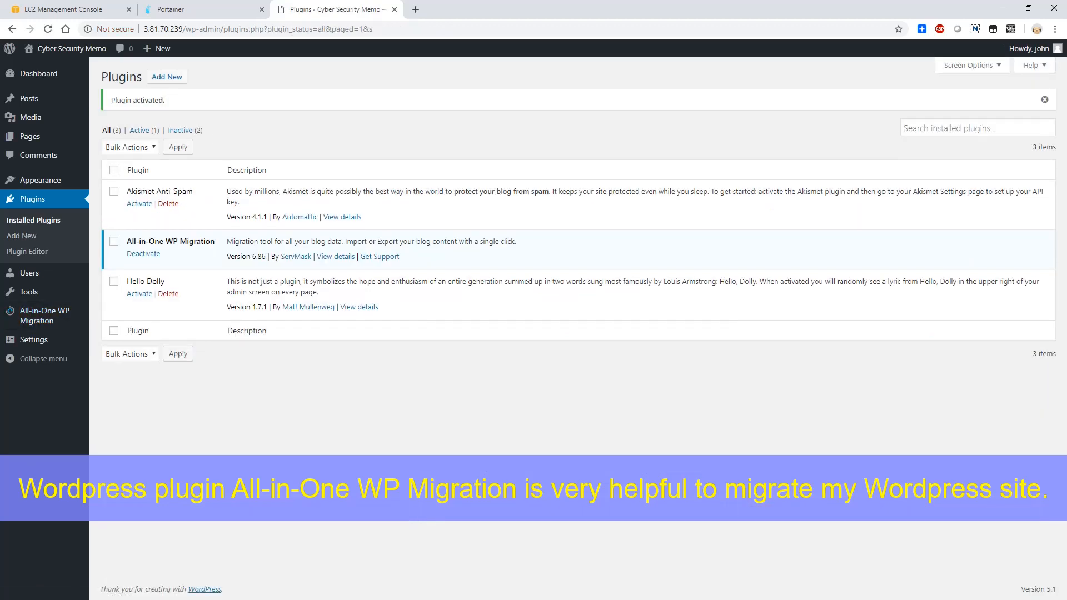
- From the migration plugin's import page, follow the upload-size guide and download the free Basic import extension
left_click(58, 314)
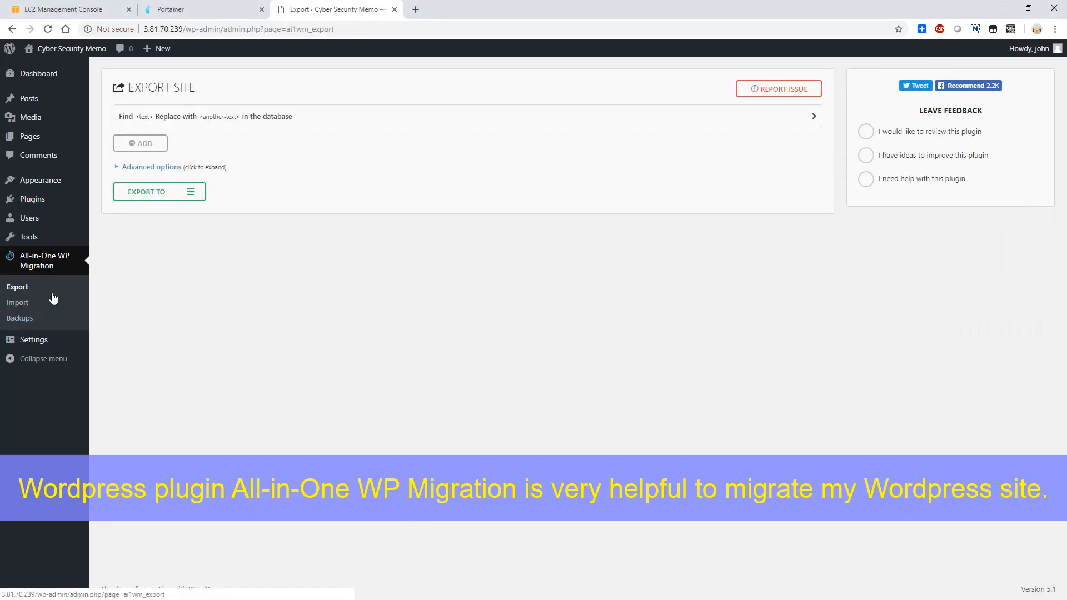
left_click(17, 302)
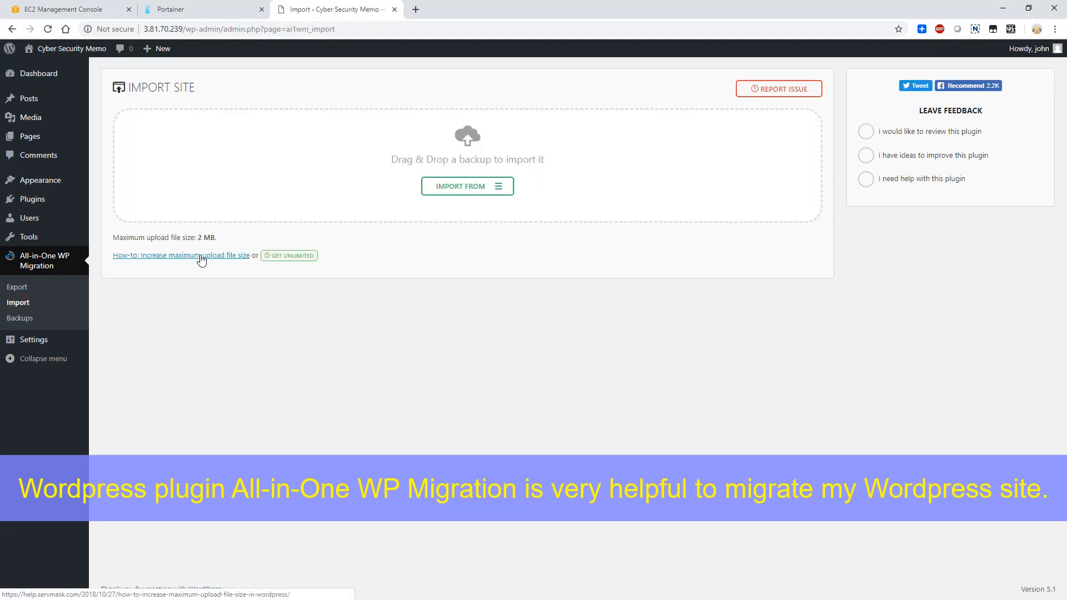
left_click(200, 256)
scroll(387, 239, "down", 8)
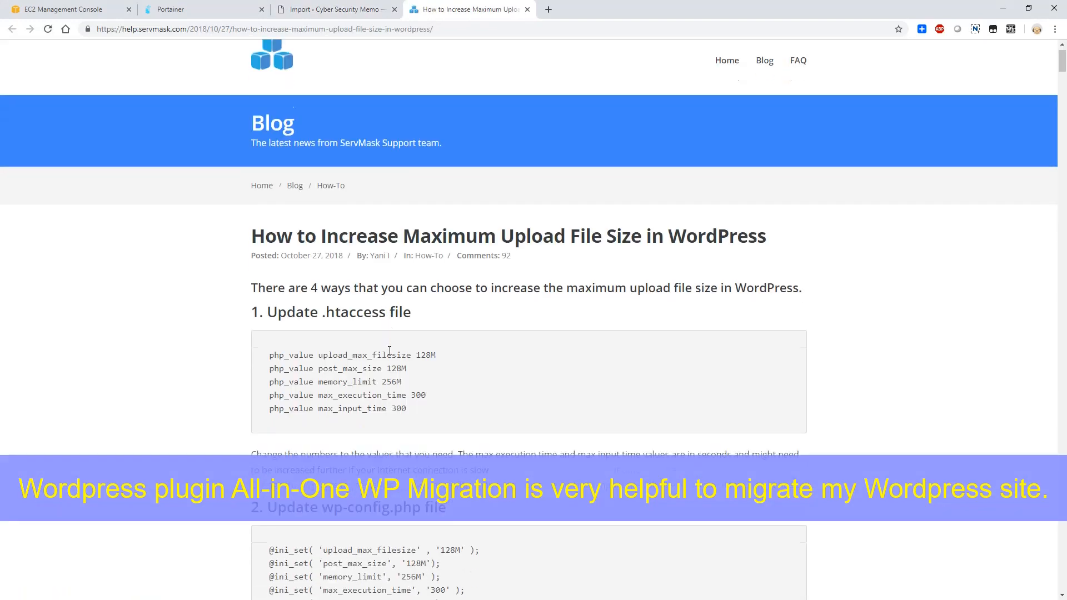
left_click(381, 325)
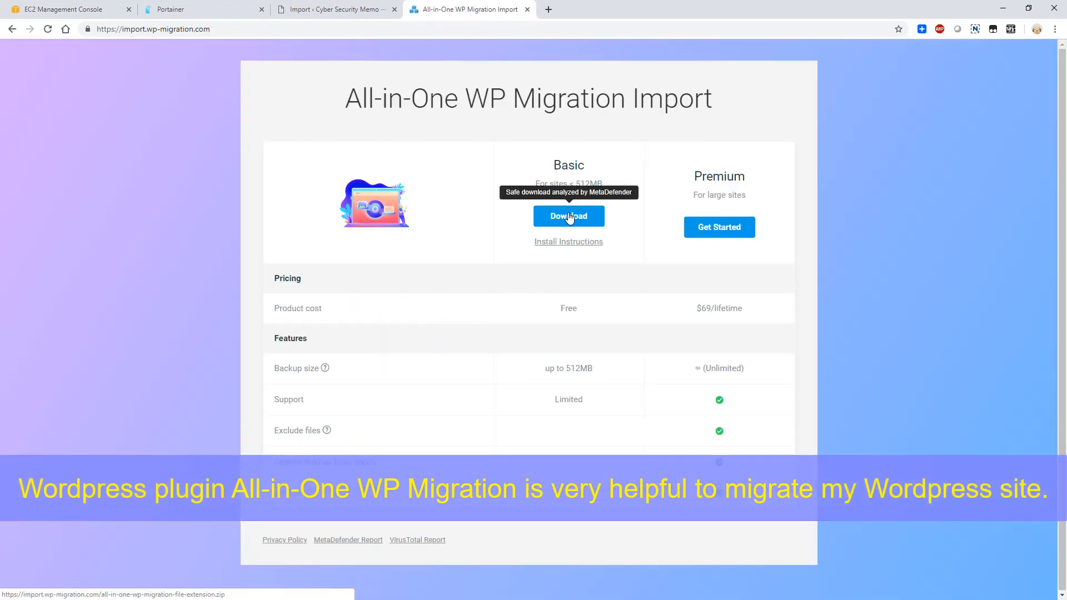
left_click(569, 218)
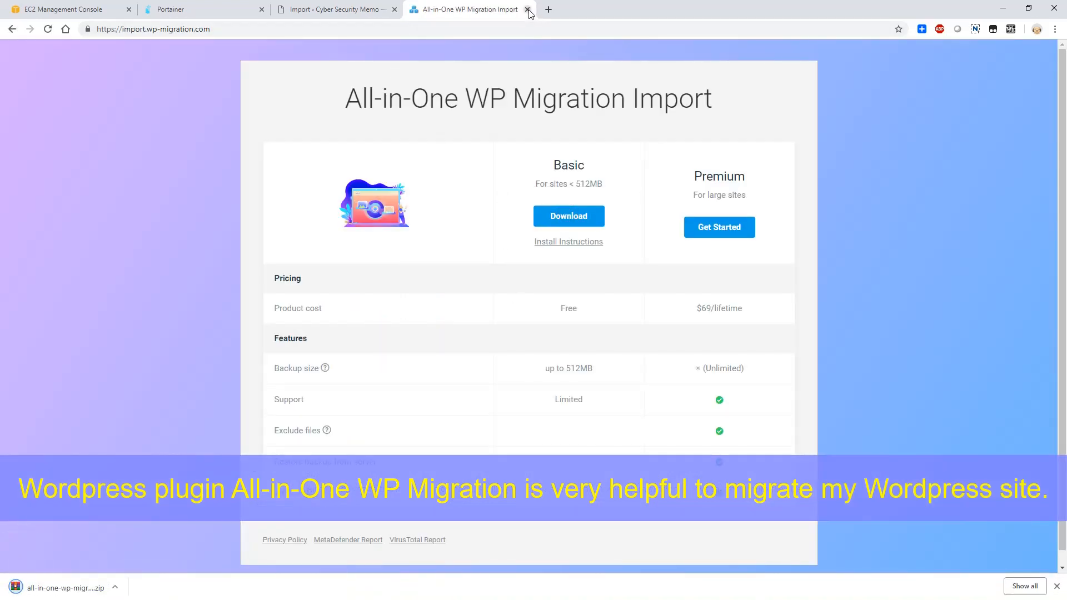
left_click(527, 9)
- Upload all-in-one-wp-migration-file-extension.zip as a new plugin, install it and activate it
left_click(82, 206)
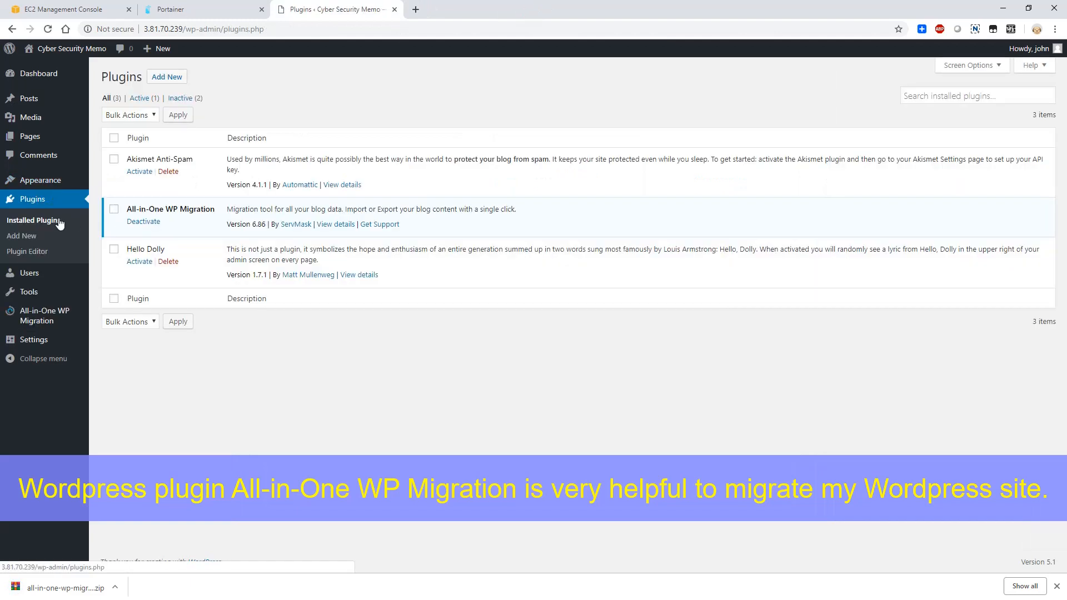
left_click(23, 235)
left_click(200, 76)
left_click(492, 176)
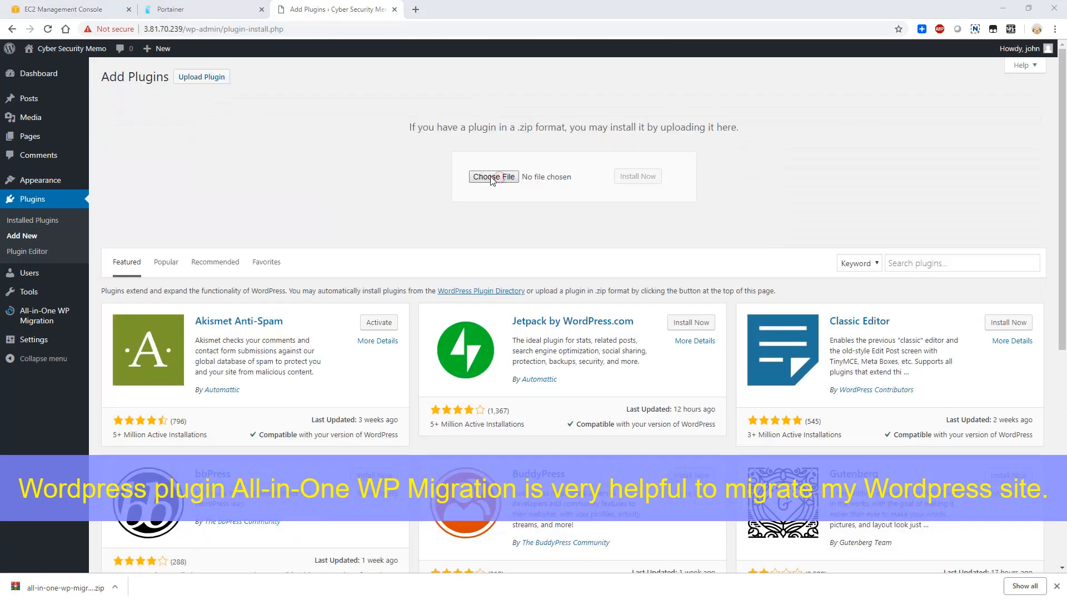
double_click(353, 111)
left_click(625, 177)
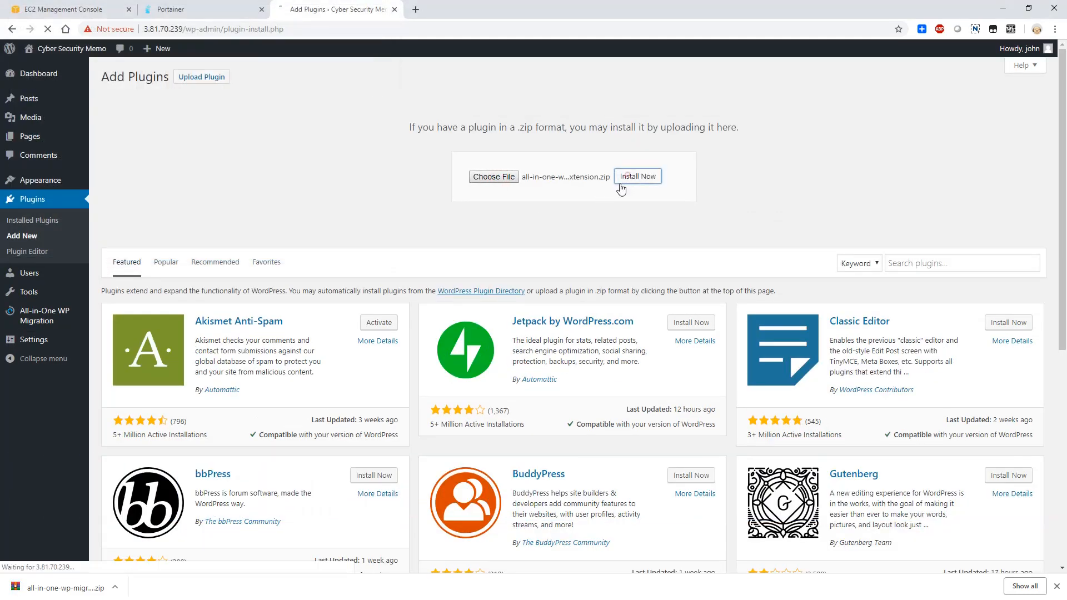
left_click(142, 154)
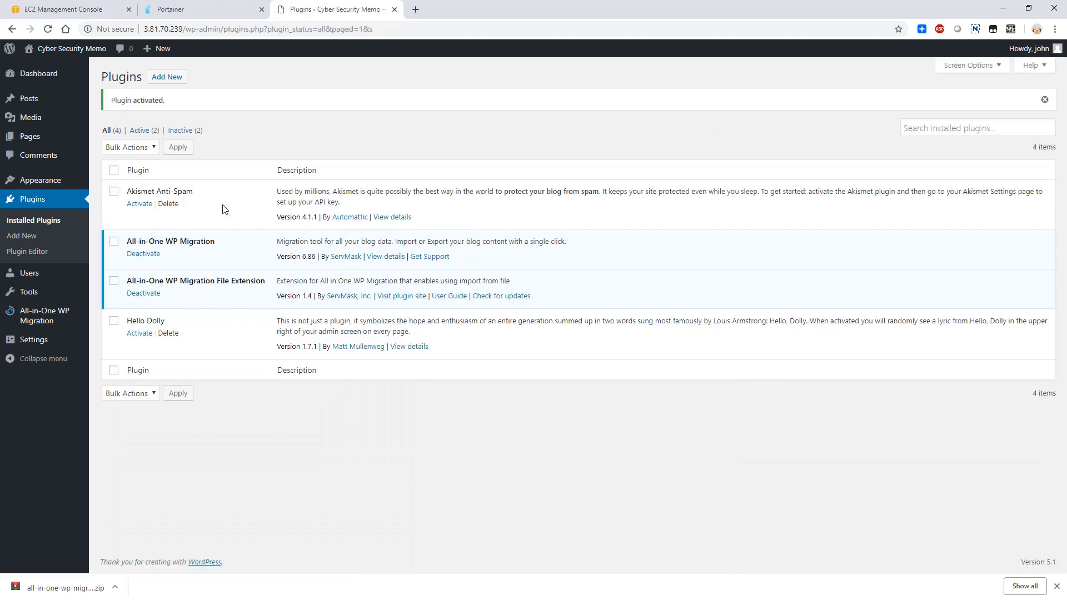
left_click(84, 324)
left_click(27, 306)
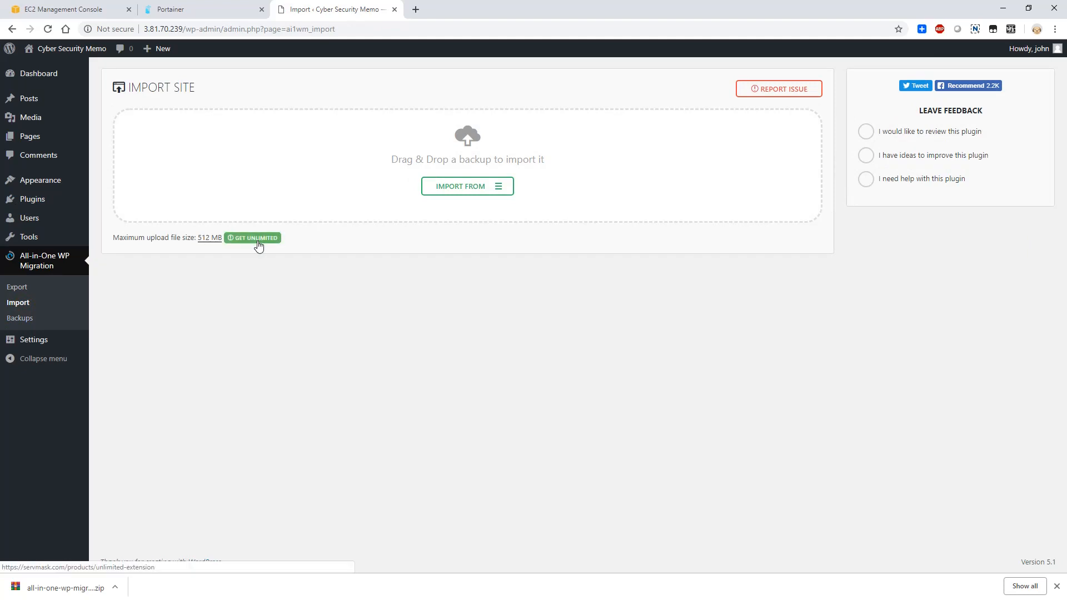
left_click(469, 186)
left_click(473, 202)
left_click(186, 177)
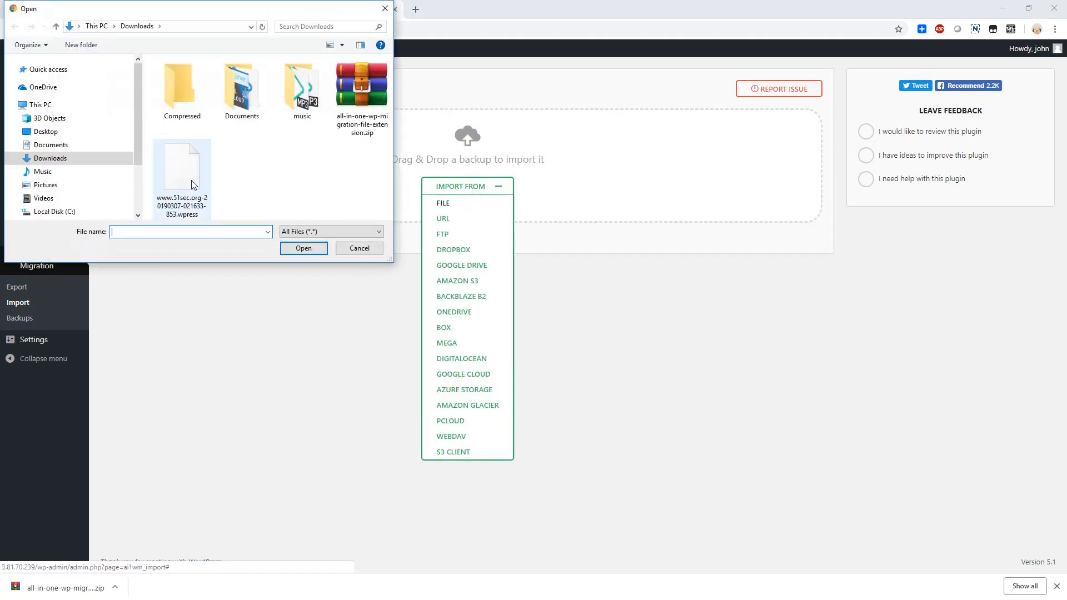
left_click(304, 249)
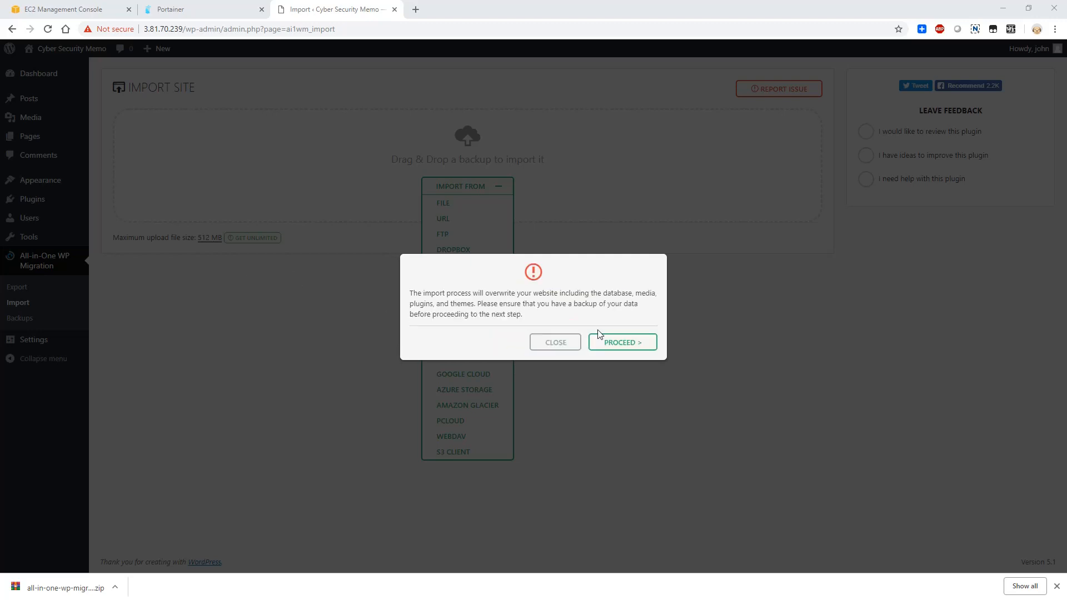
left_click(610, 346)
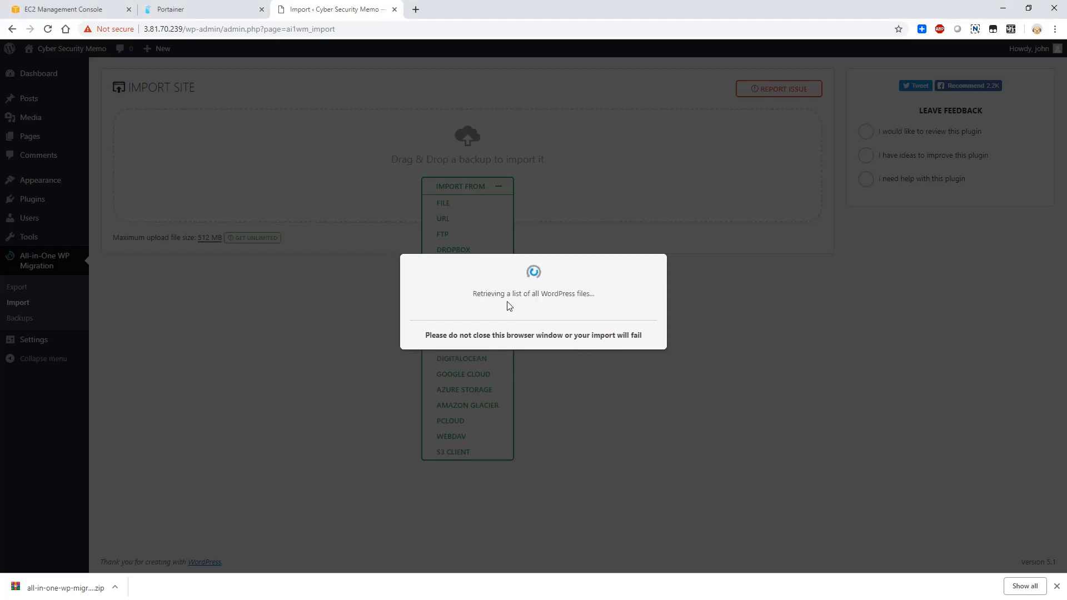
left_click(1057, 586)
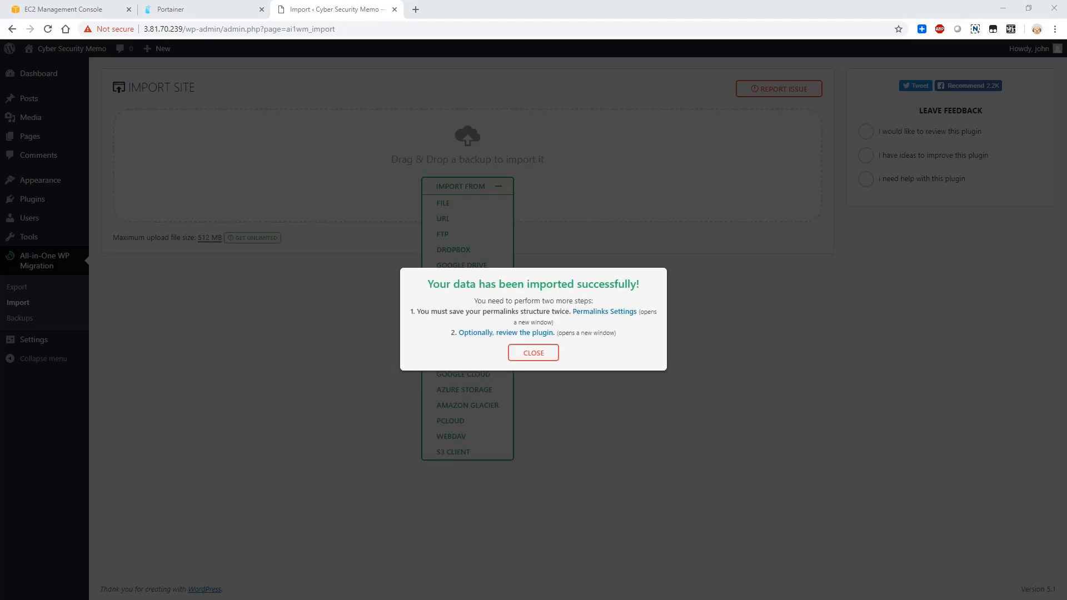
- Close the import notice, open the posts list and log back in to WordPress with the migrated site's account password
left_click(527, 355)
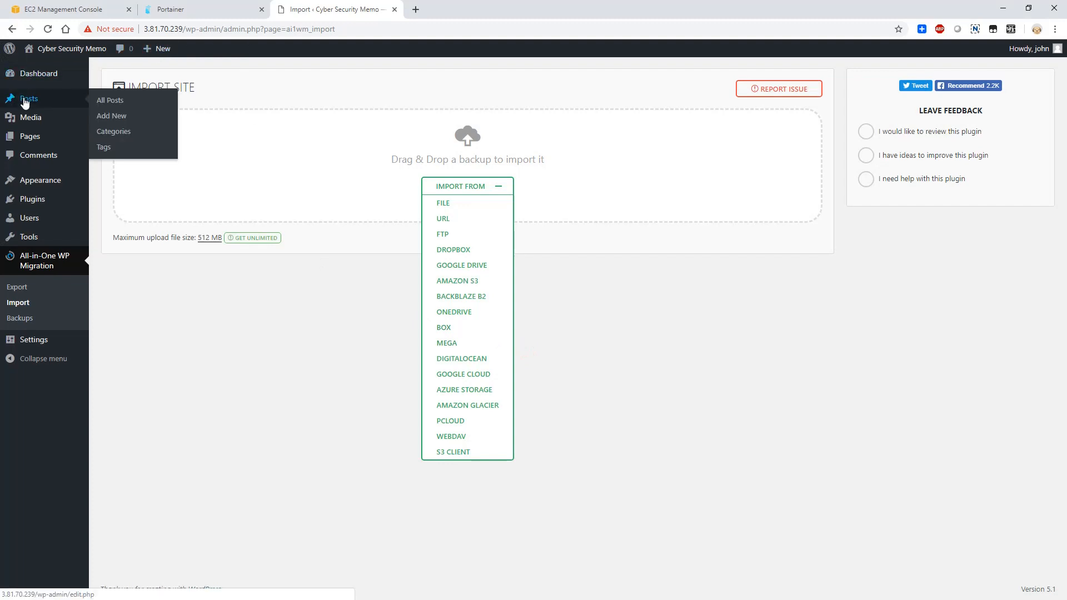
left_click(49, 100)
left_click(591, 299)
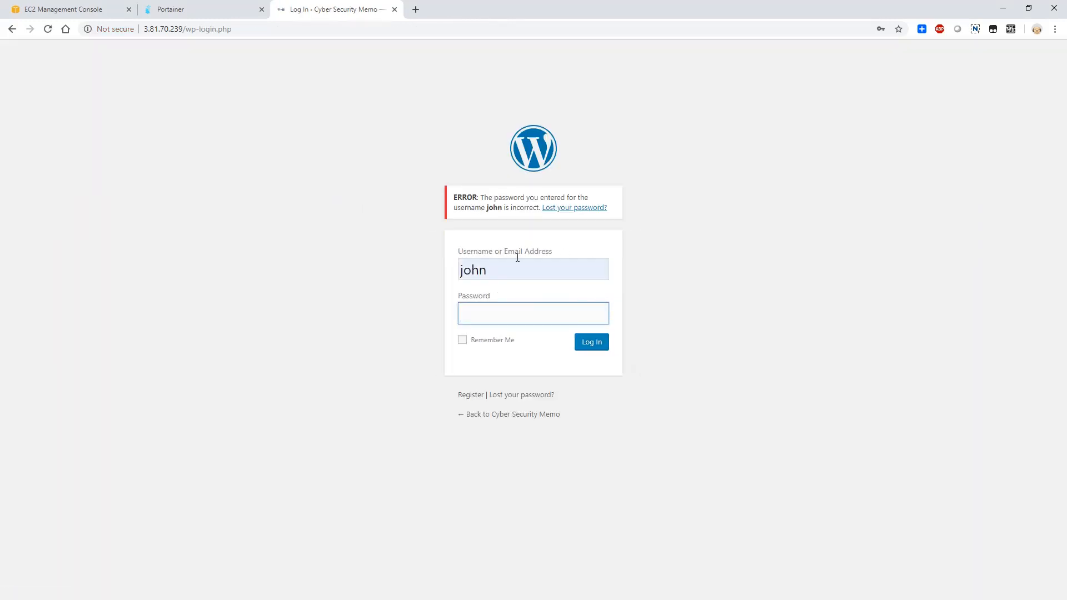
left_click(536, 310)
type("•••••••")
key("Return")
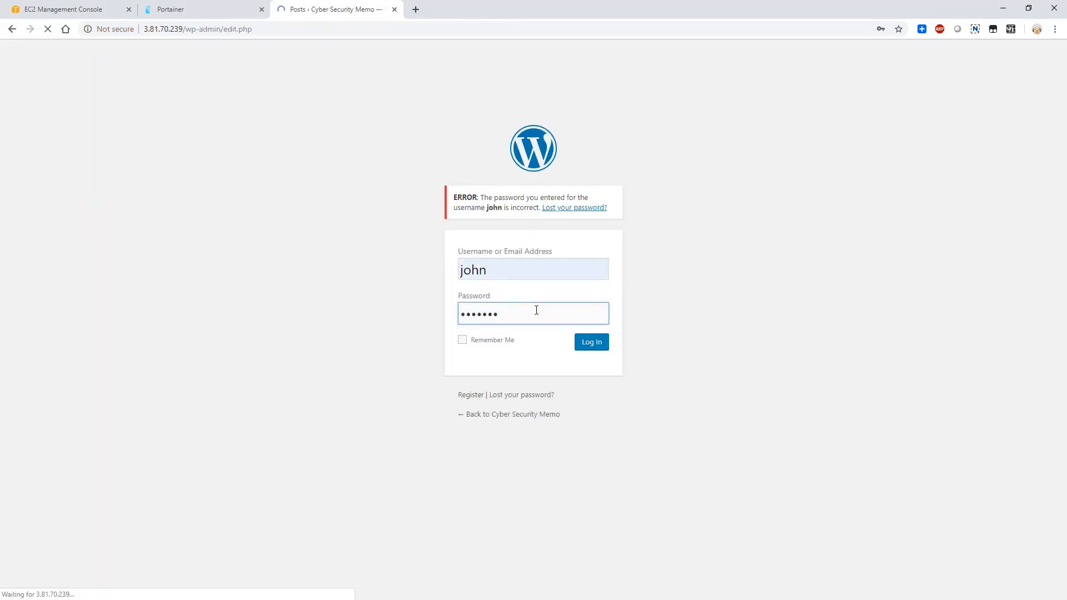
left_click(823, 119)
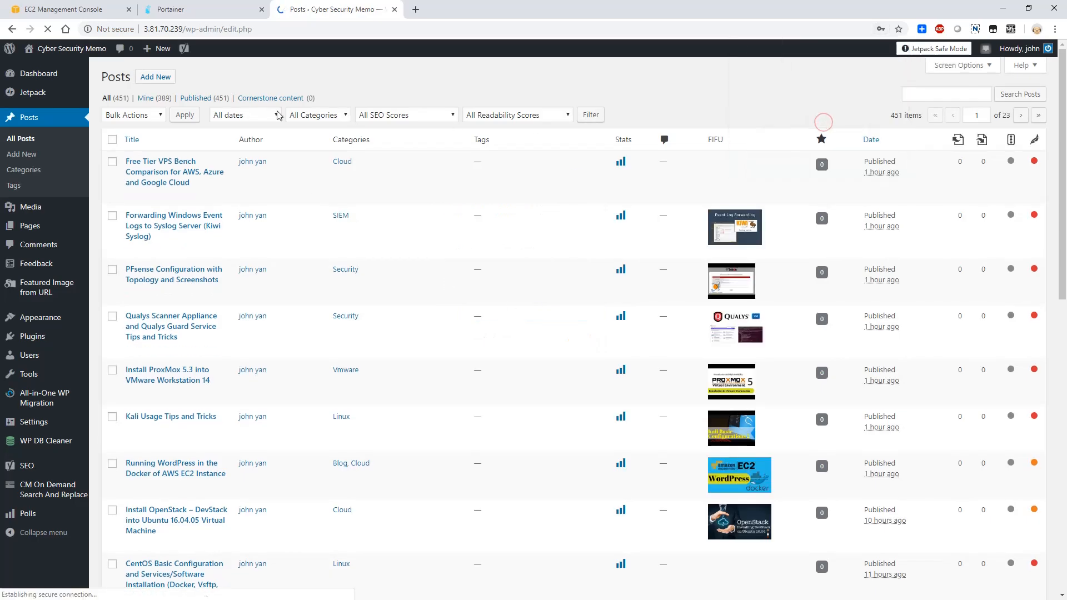
- Open the WordPress dashboard, visit the migrated Cyber Security Memo site and look through its home page
left_click(35, 74)
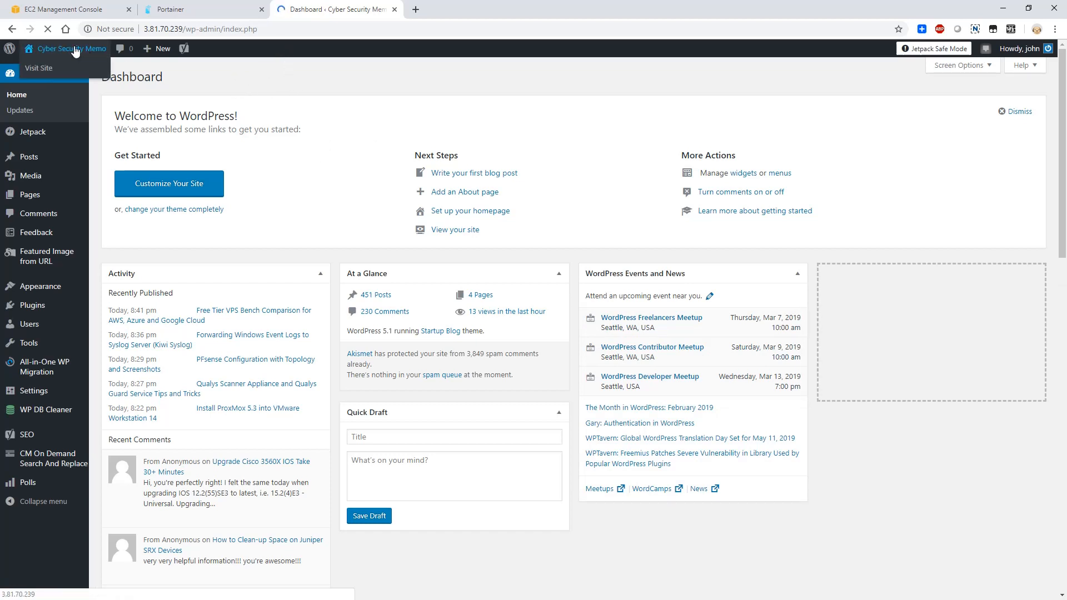
left_click(42, 65)
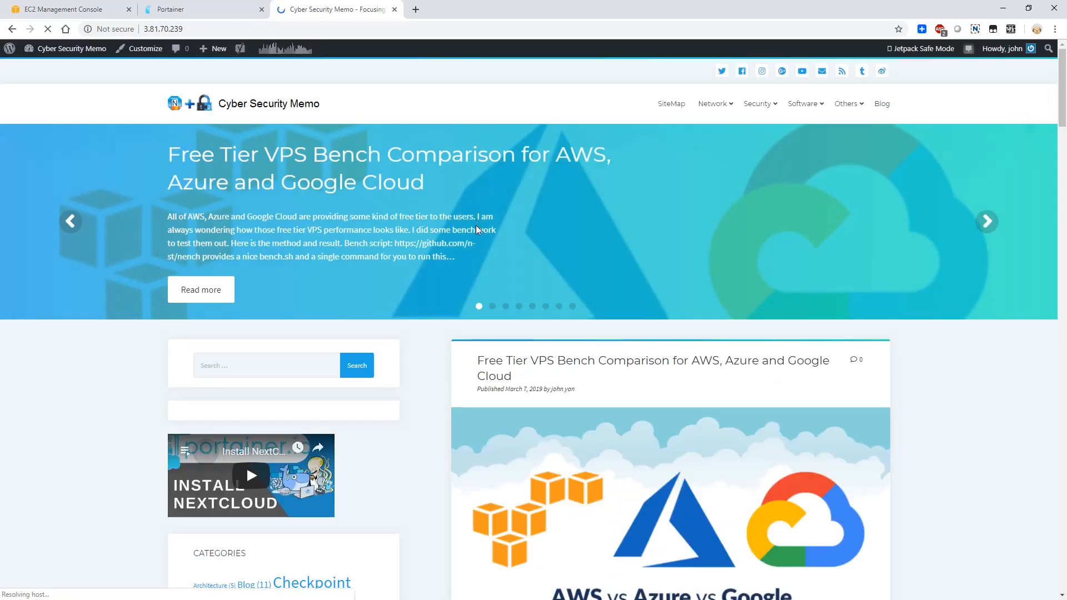
scroll(427, 281, "down", 15)
scroll(427, 280, "down", 20)
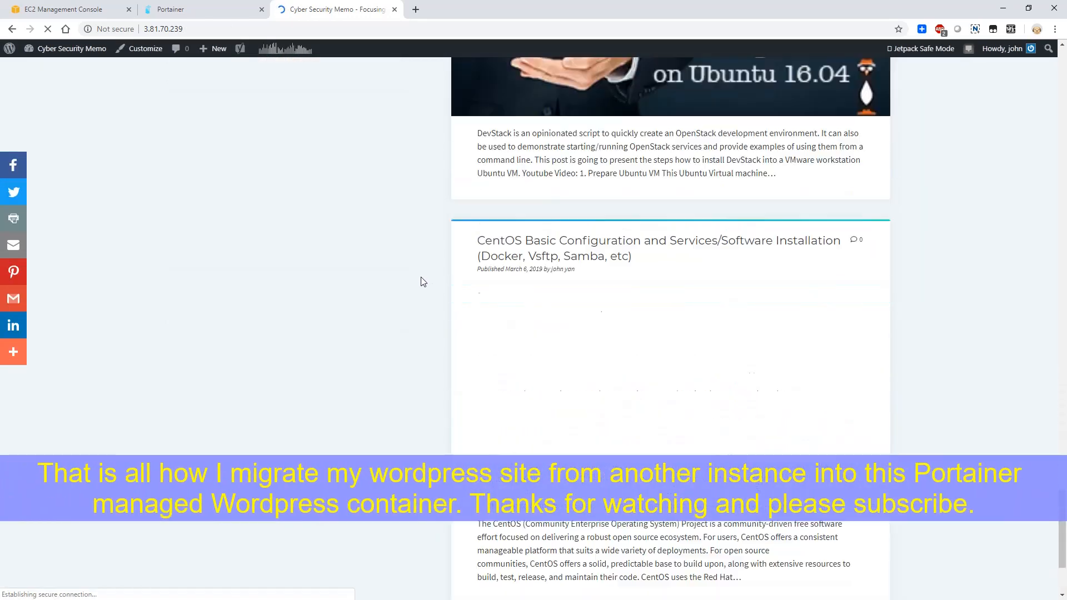
scroll(425, 281, "up", 20)
scroll(416, 281, "up", 10)
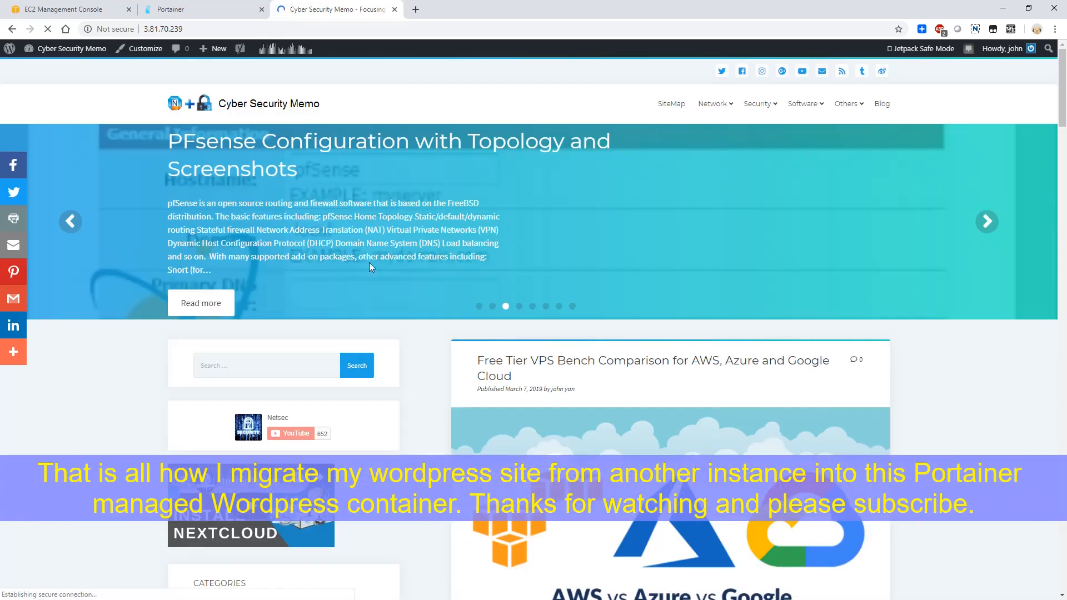
- Switch to the EC2 console and view the CloudWatch monitoring graphs of the Centos7 instance
left_click(67, 9)
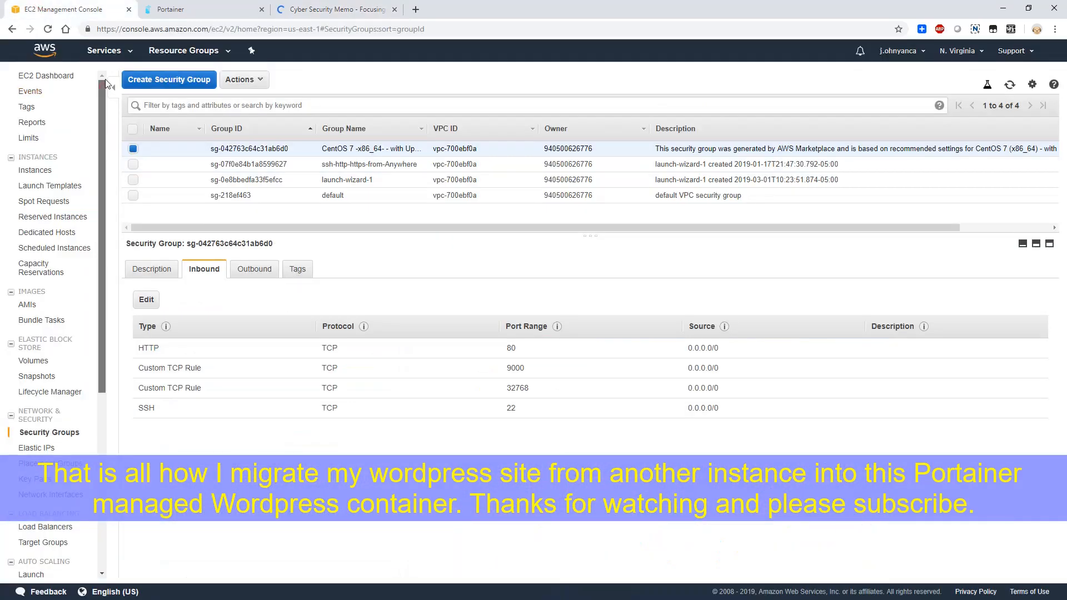
left_click(46, 76)
left_click(215, 113)
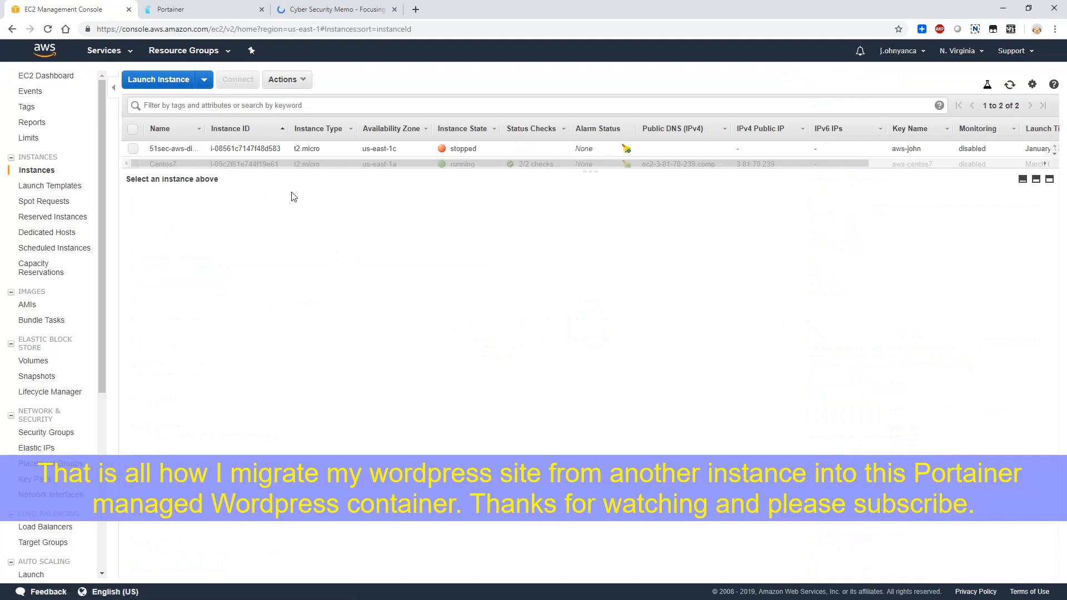
left_click(207, 151)
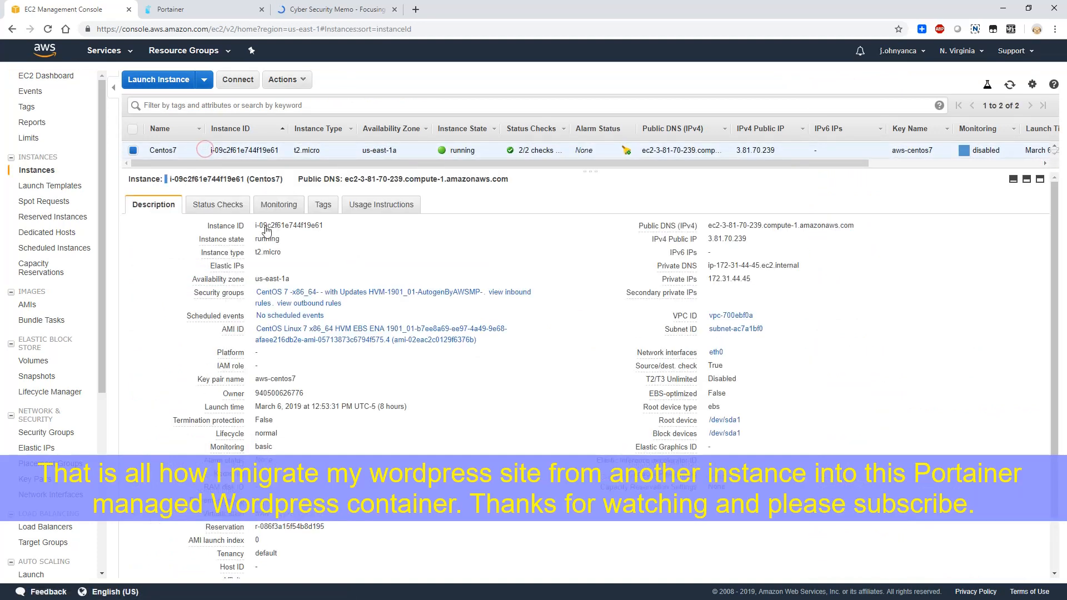
left_click(276, 205)
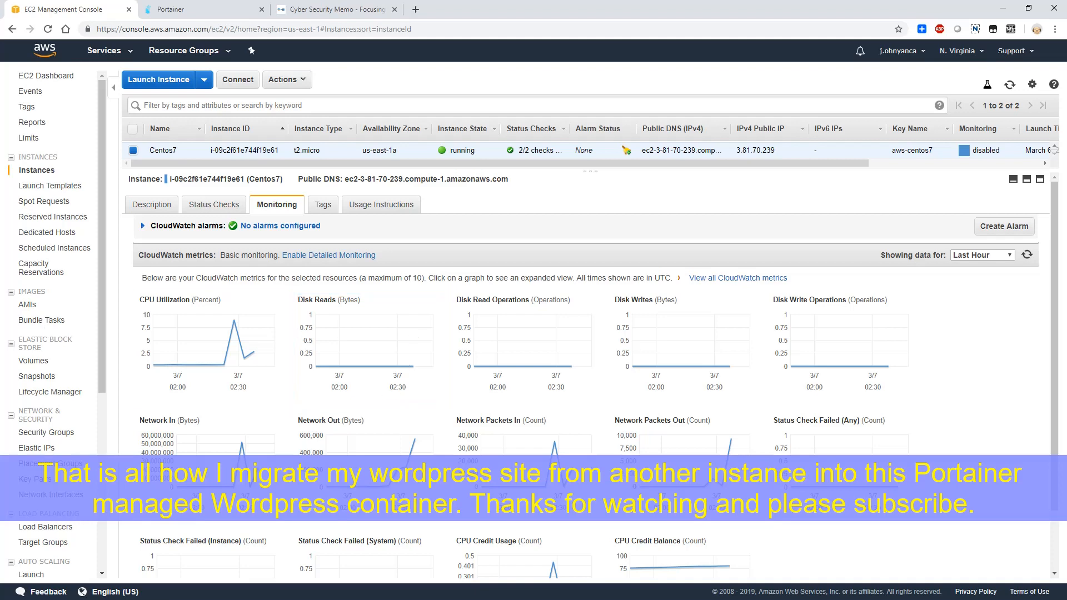
- Return to the migrated site and read through the post "Free Tier VPS Bench Comparison for AWS, Azure and Google Cloud"
left_click(336, 9)
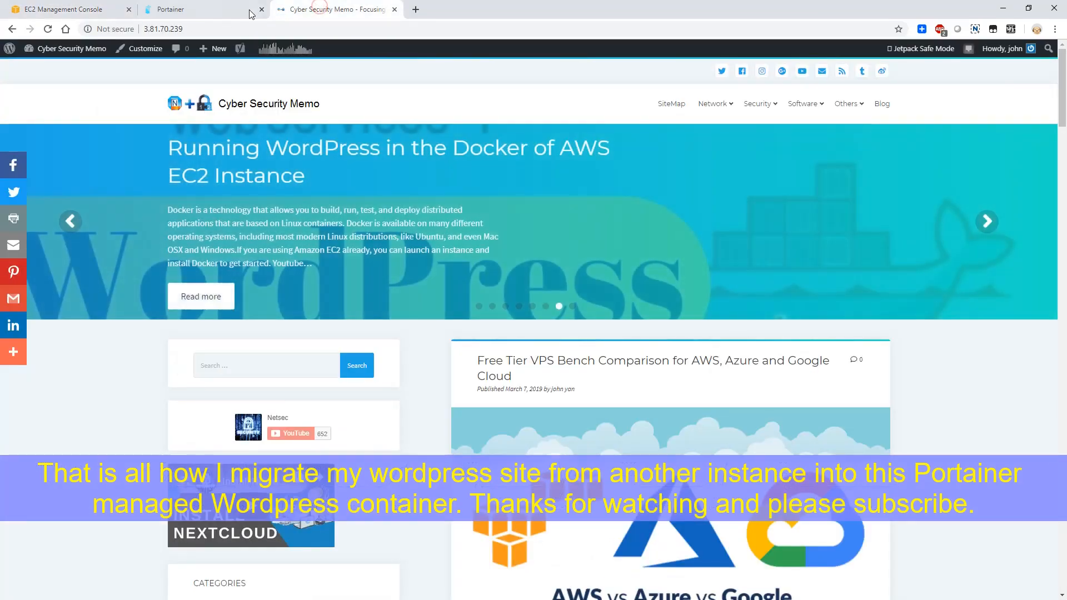
scroll(556, 278, "down", 3)
left_click(607, 255)
scroll(543, 331, "down", 20)
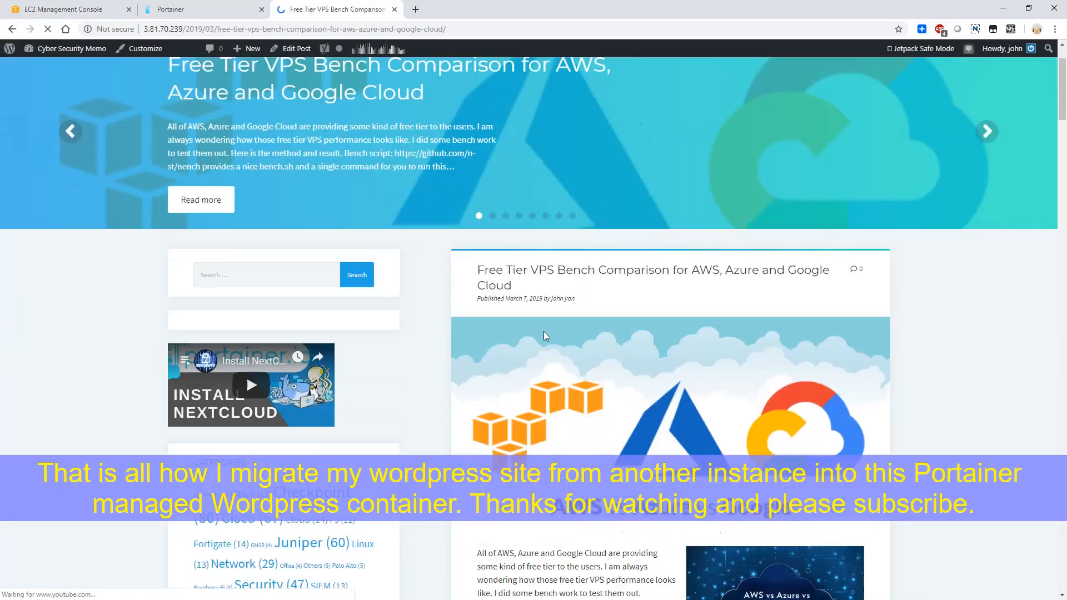
scroll(520, 377, "down", 7)
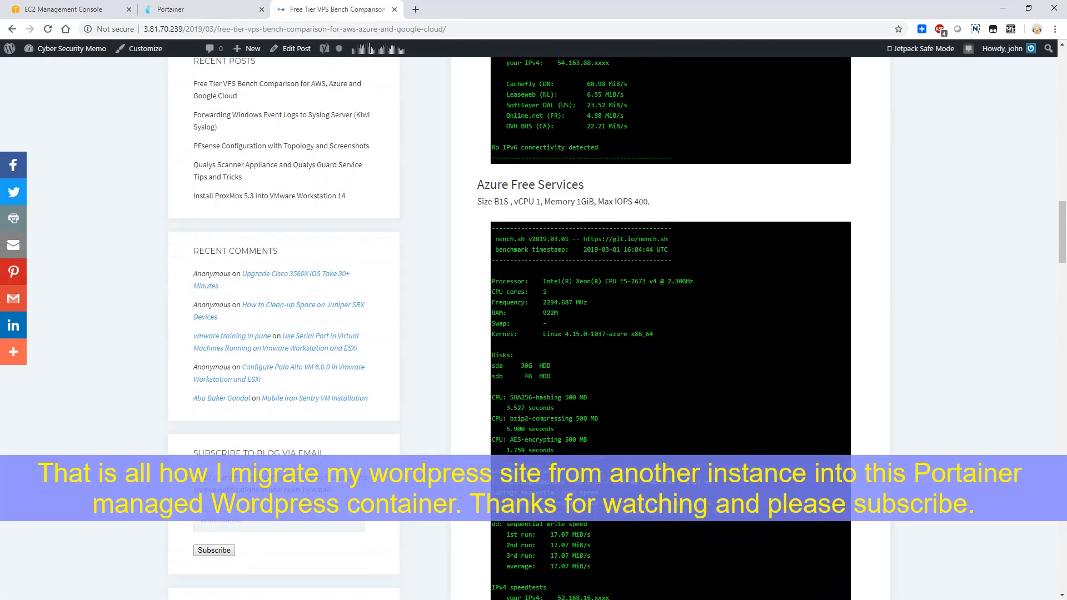
- Switch to Portainer, view the statistics of the wpstack1_wp_1 container and check the dashboard's list of stacks
left_click(194, 9)
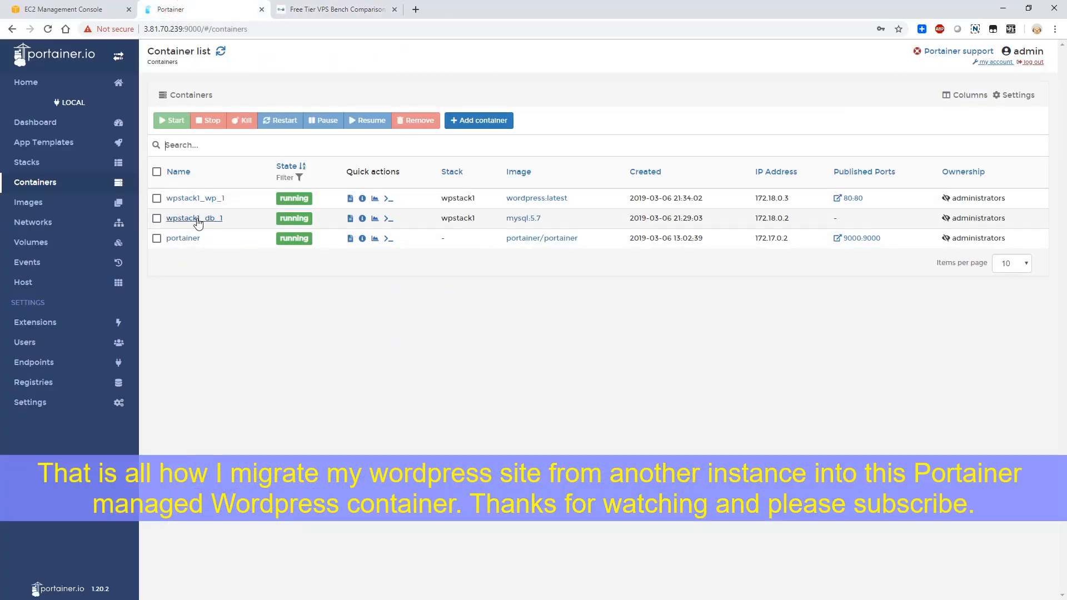
left_click(374, 199)
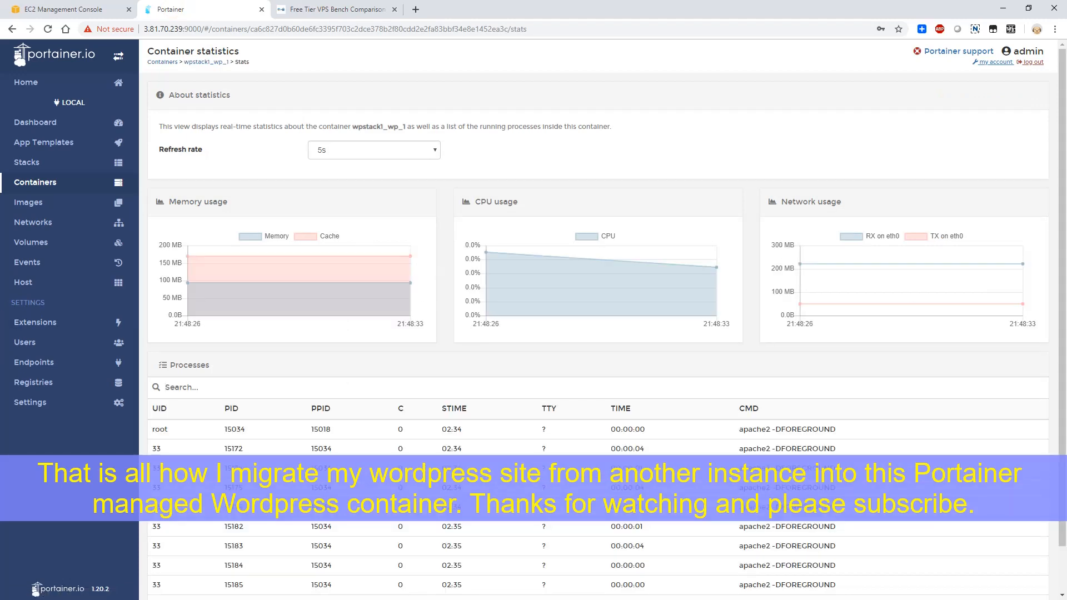
left_click(56, 123)
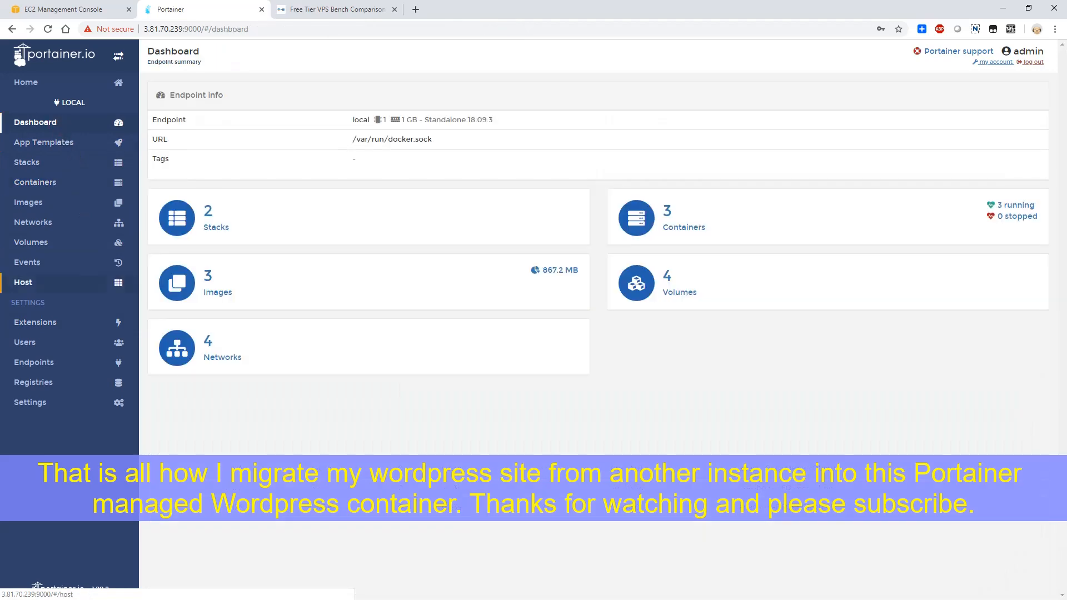
left_click(214, 218)
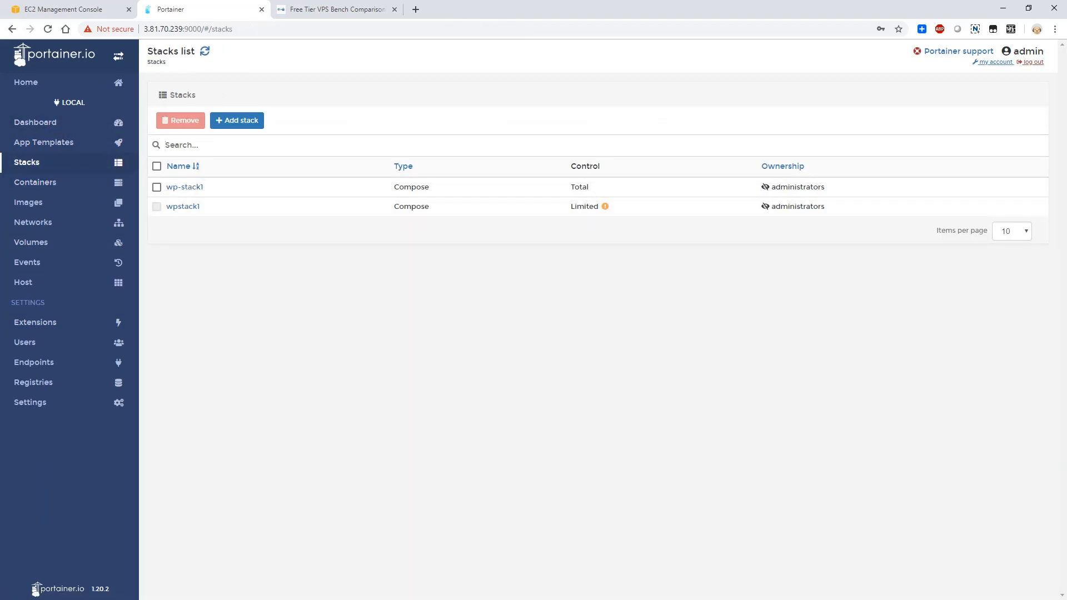